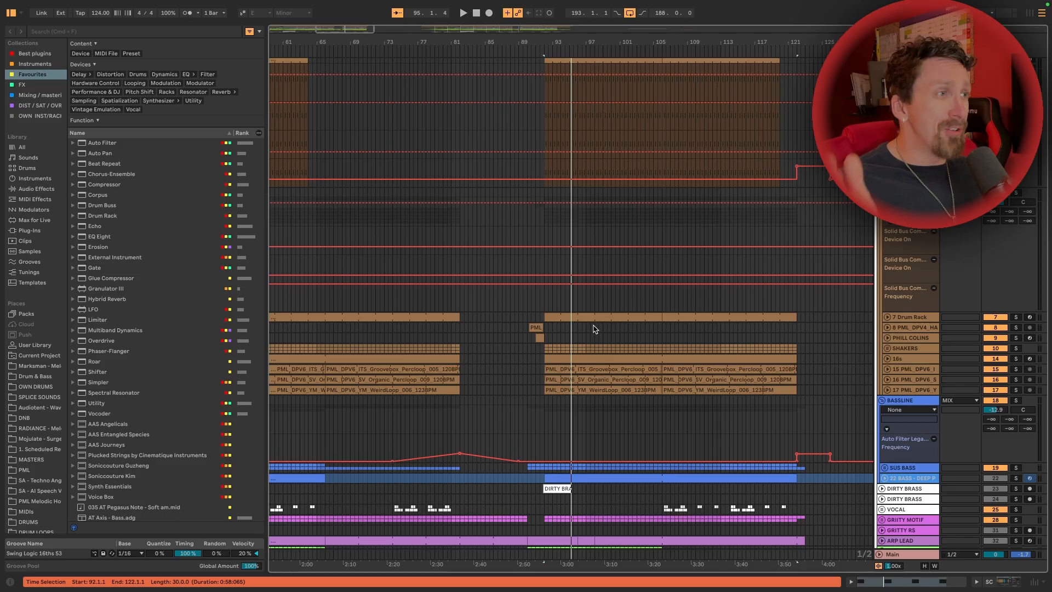
Open the Snapback plug-in from the KICK track's device chain and move its window clear of the browser
scroll(559, 487, up, 5)
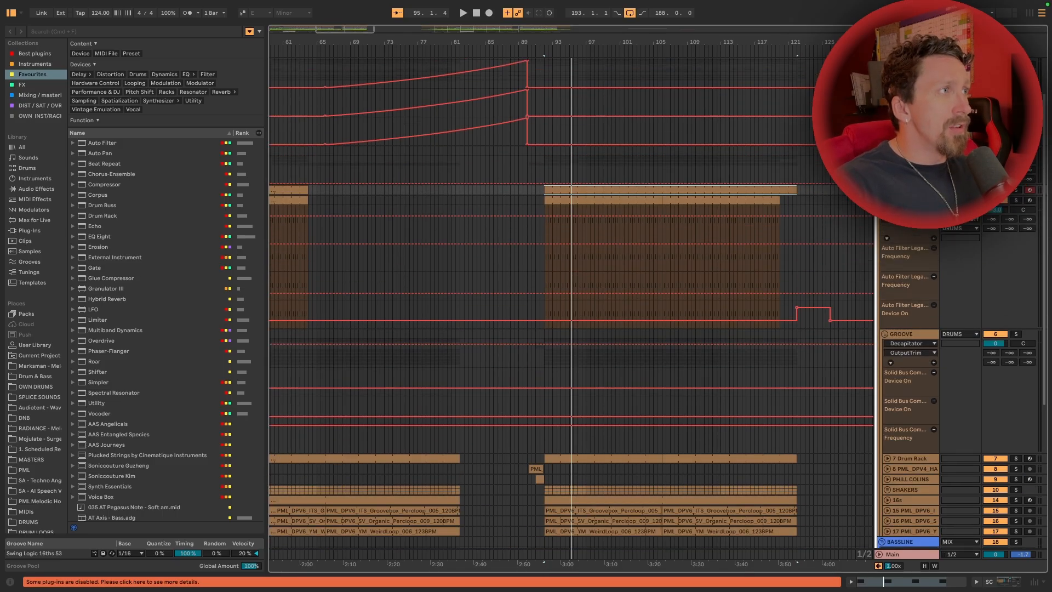
double_click(907, 201)
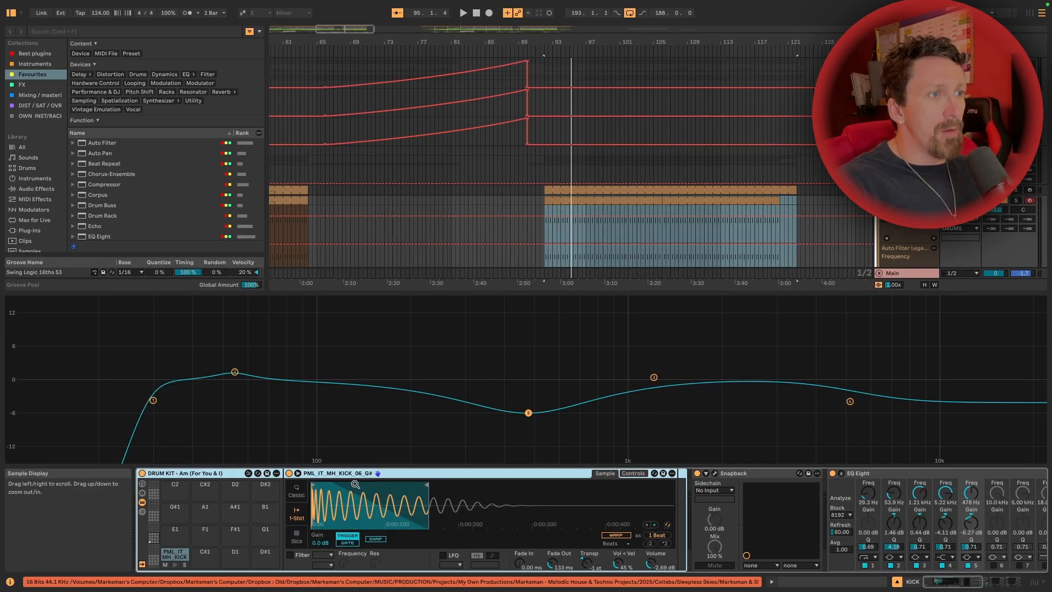
scroll(372, 483, right, 10)
scroll(372, 483, left, 10)
scroll(373, 484, right, 4)
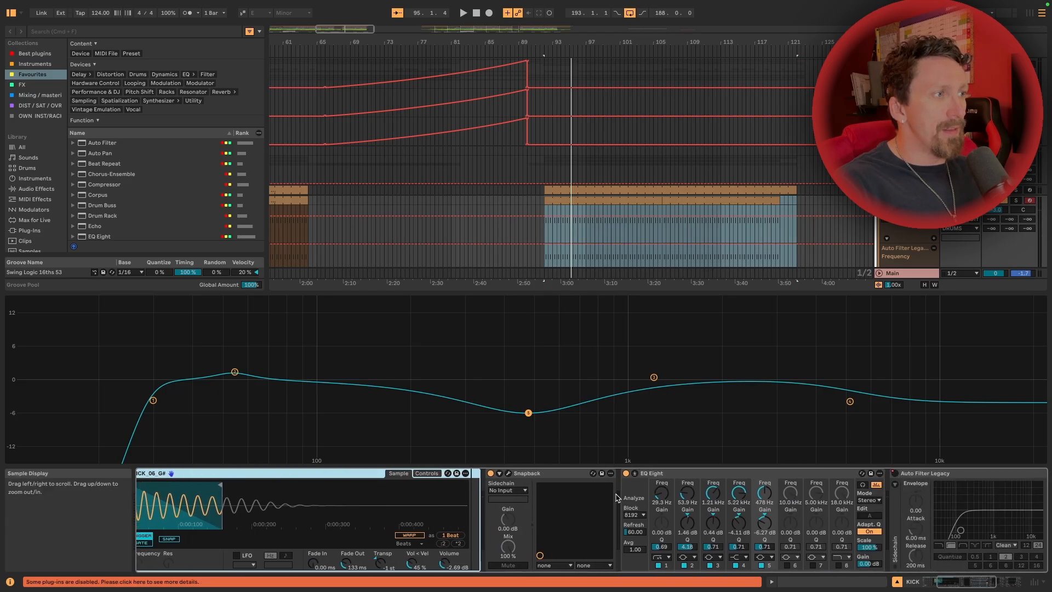
click(508, 474)
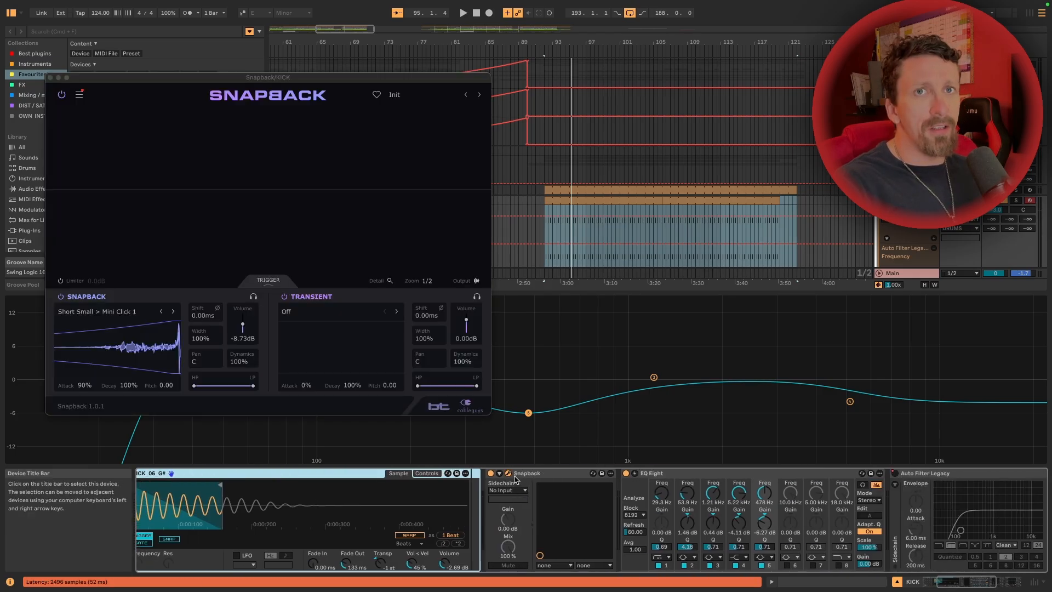
drag(333, 81, 555, 82)
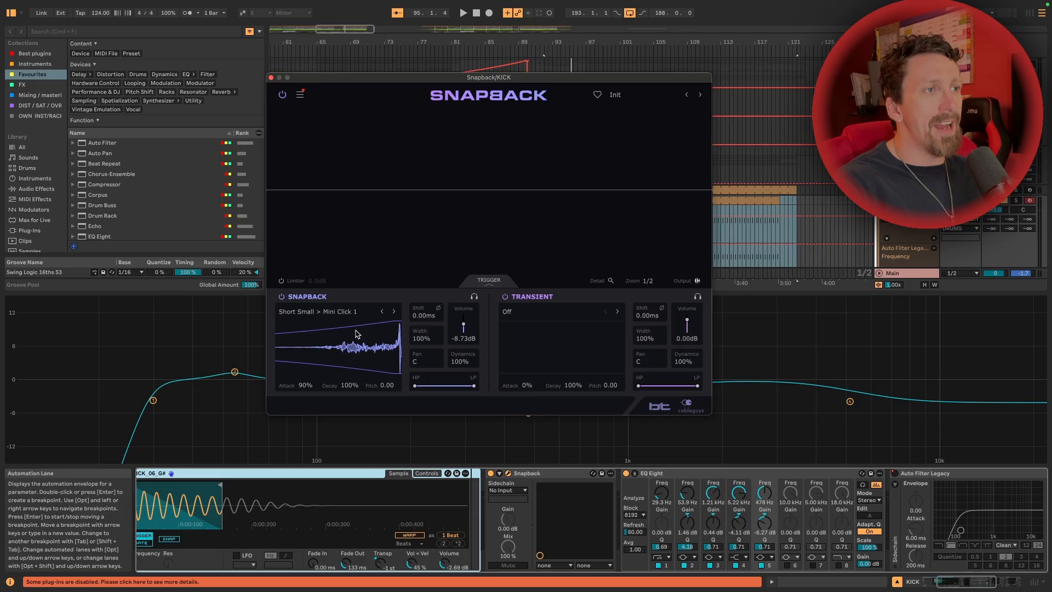
Solo the KICK track and play it while toggling Snapback to compare the sound, and close the plug-in window
click(1015, 200)
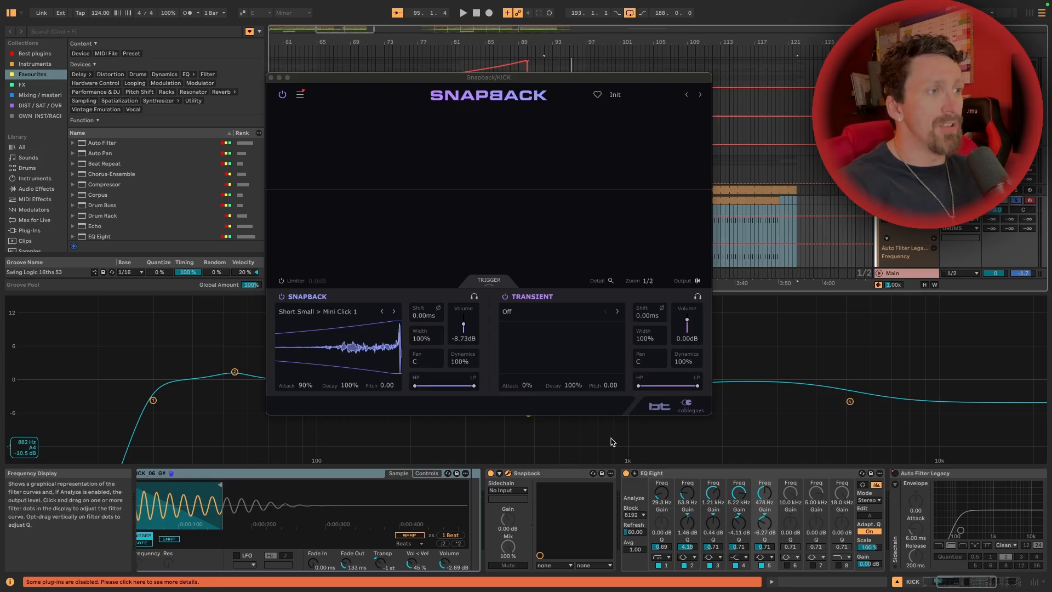
key(space)
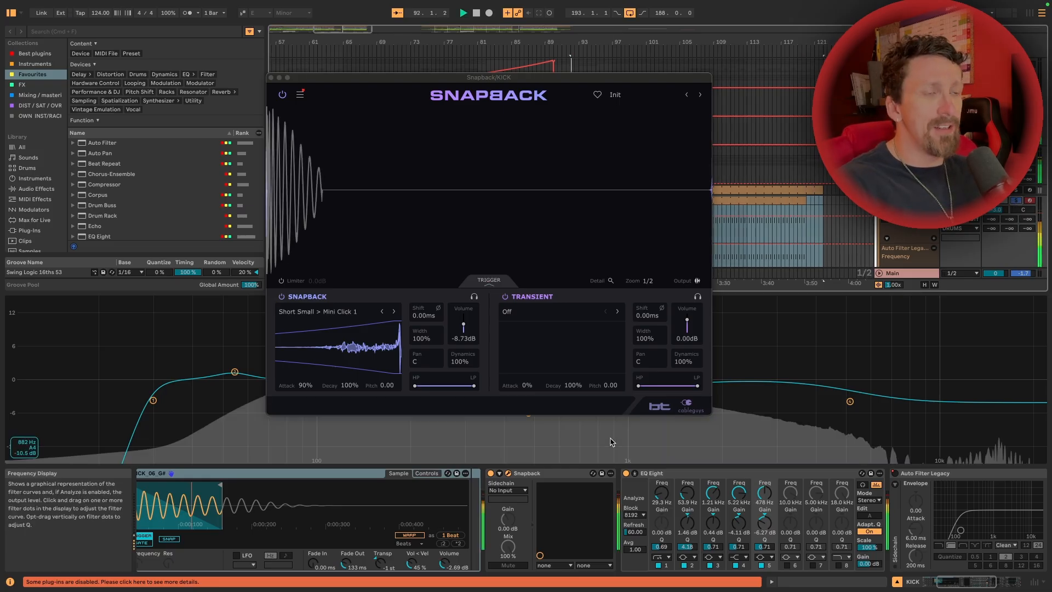
click(491, 474)
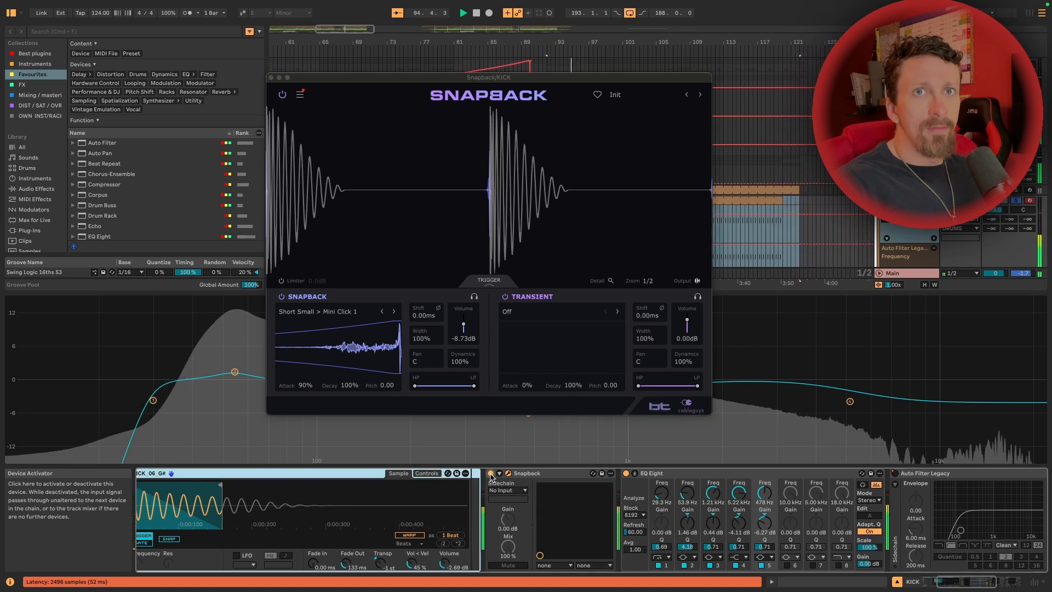
key(space)
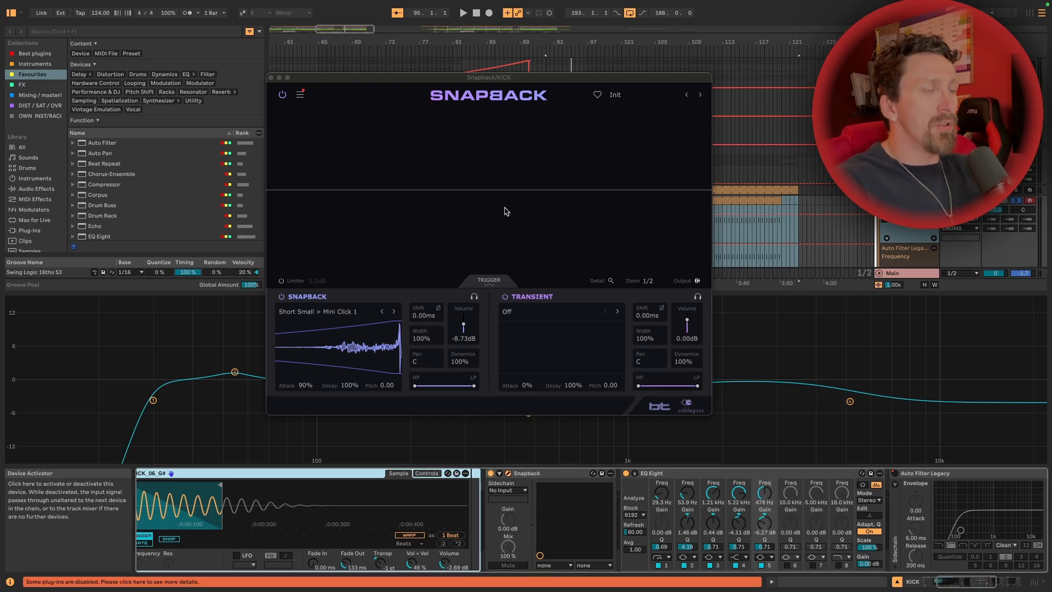
click(271, 78)
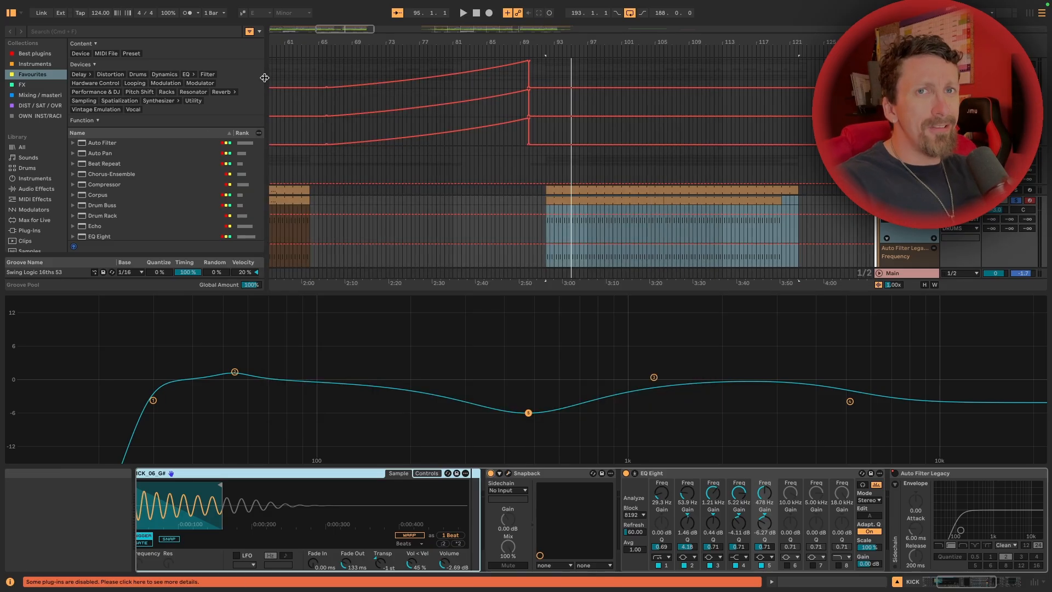
Unfold and play the 7 Drum Rack track, and open its MIDI clip that starts at bar 92
scroll(680, 169, down, 8)
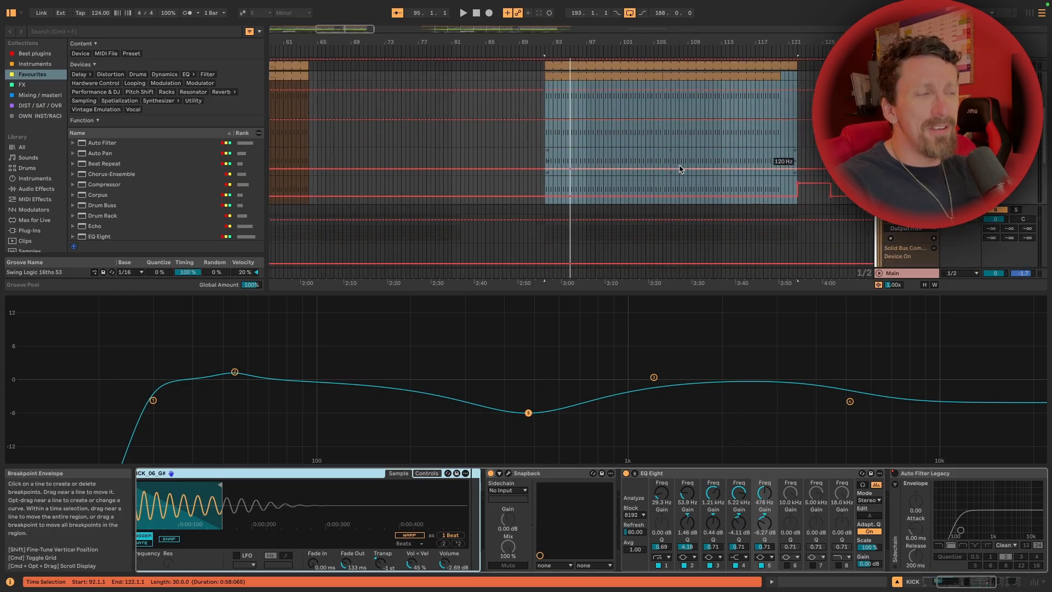
scroll(680, 169, down, 3)
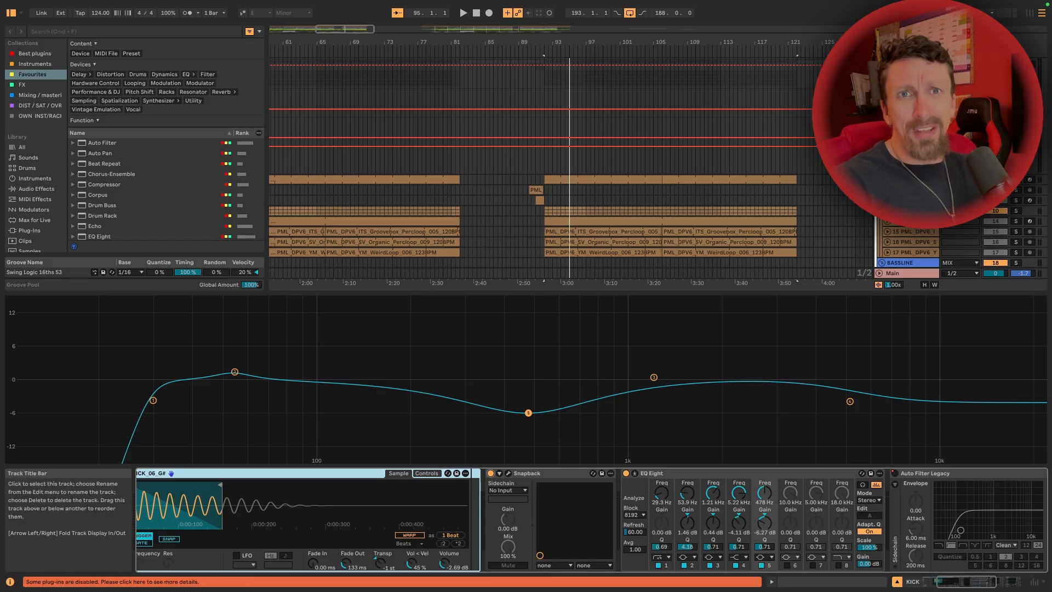
click(908, 179)
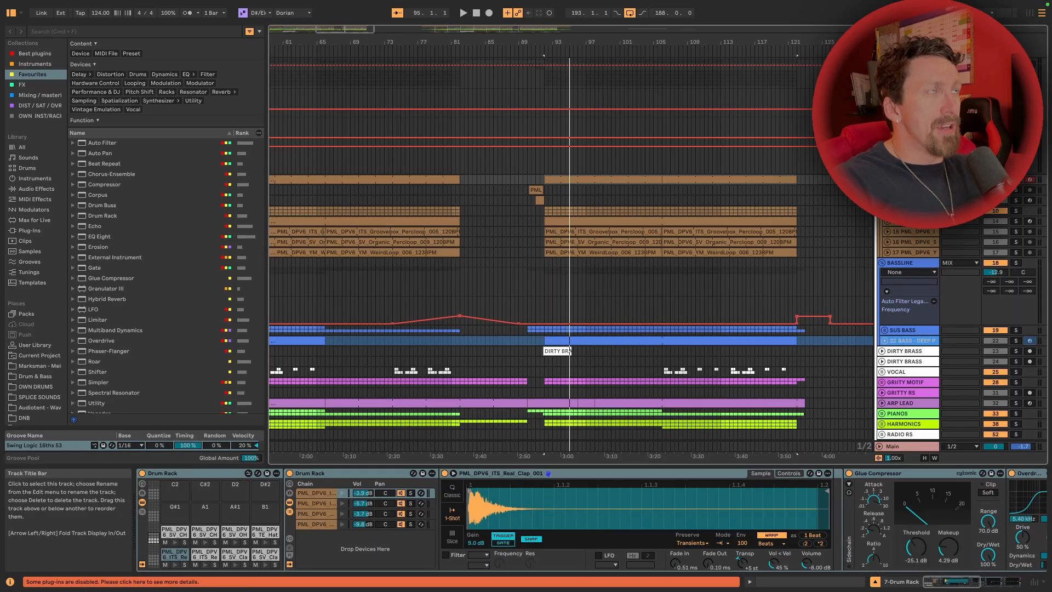
key(Right)
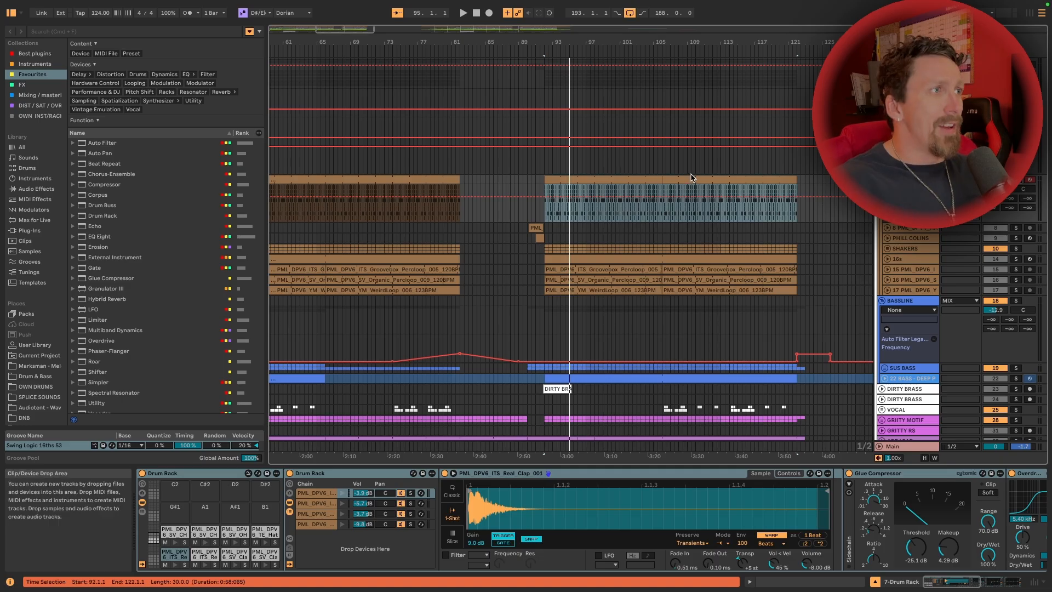
key(space)
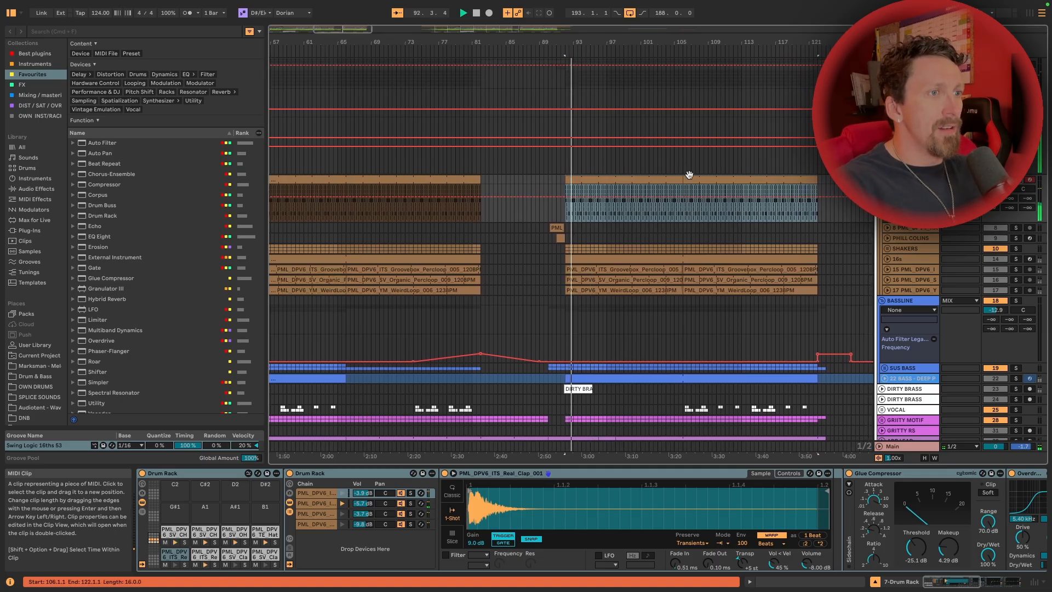
key(space)
click(590, 181)
double_click(590, 181)
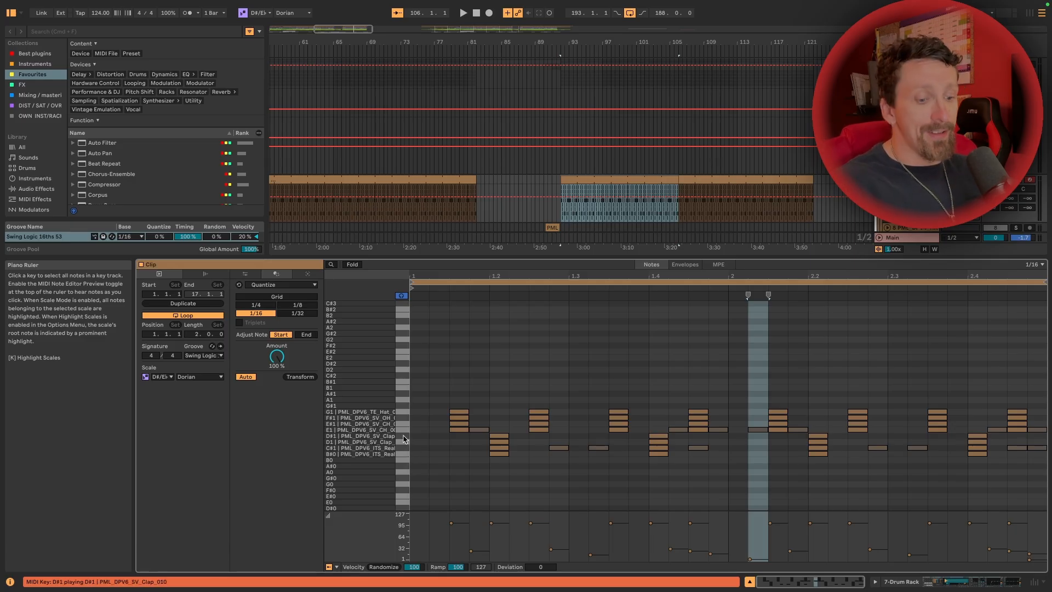
Unfold the drum rack's SNARE chain in the Session View mixer, then solo and play that chain
key(Tab)
click(605, 47)
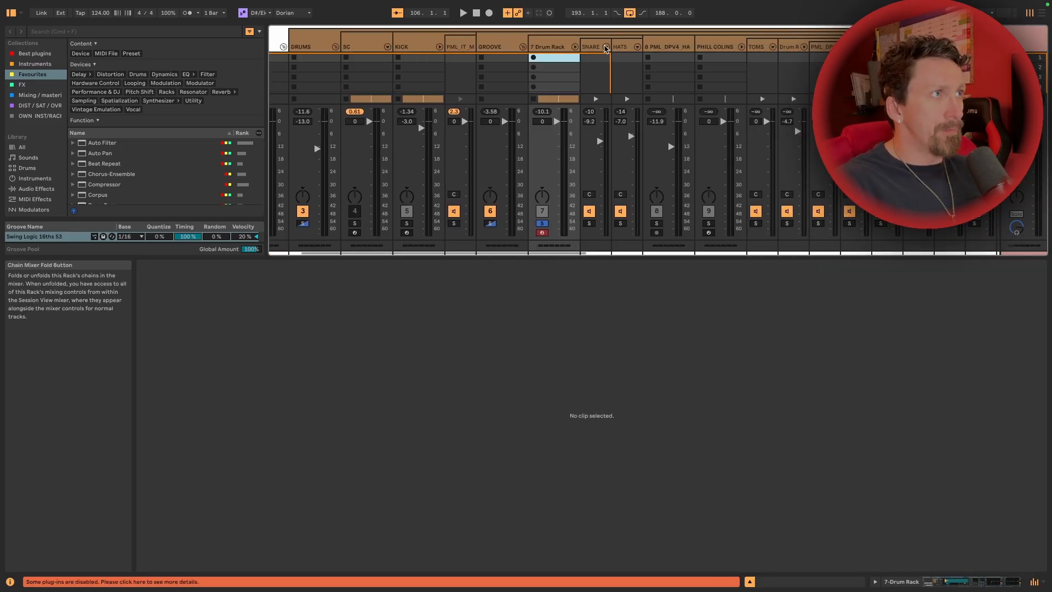
click(605, 47)
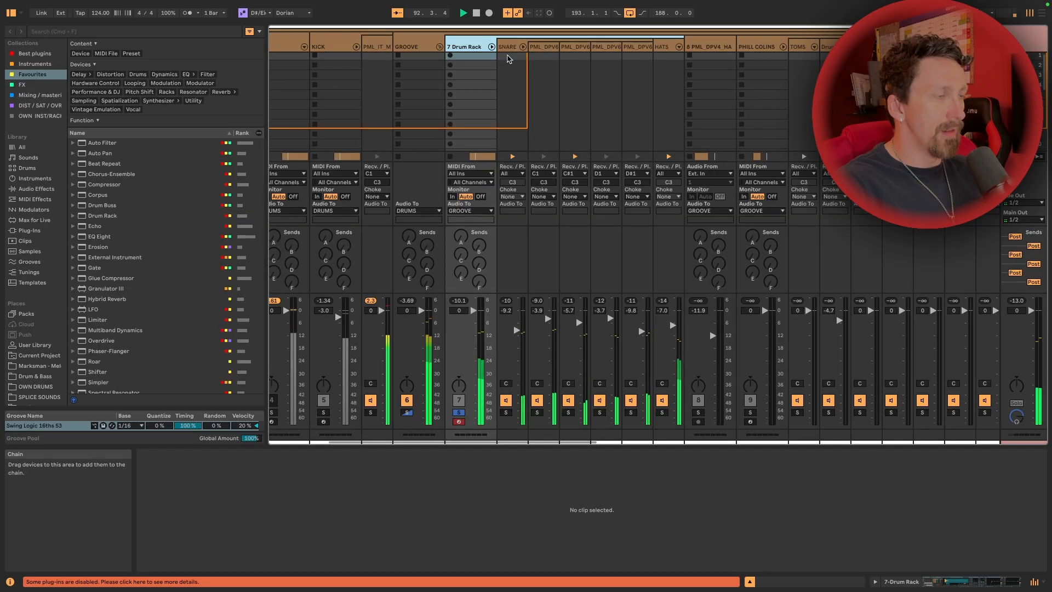
key(space)
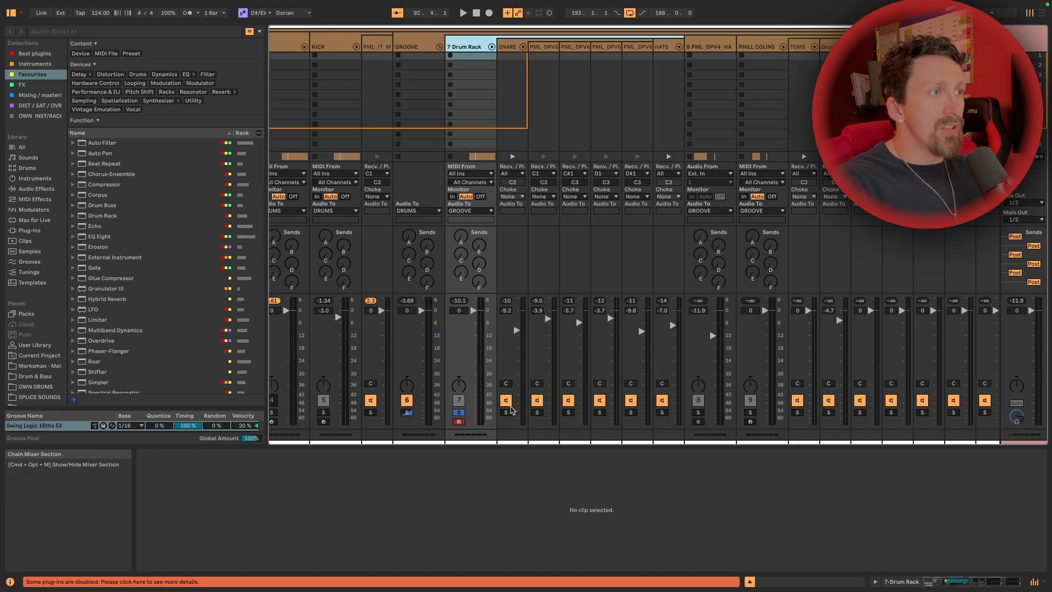
click(505, 412)
key(space)
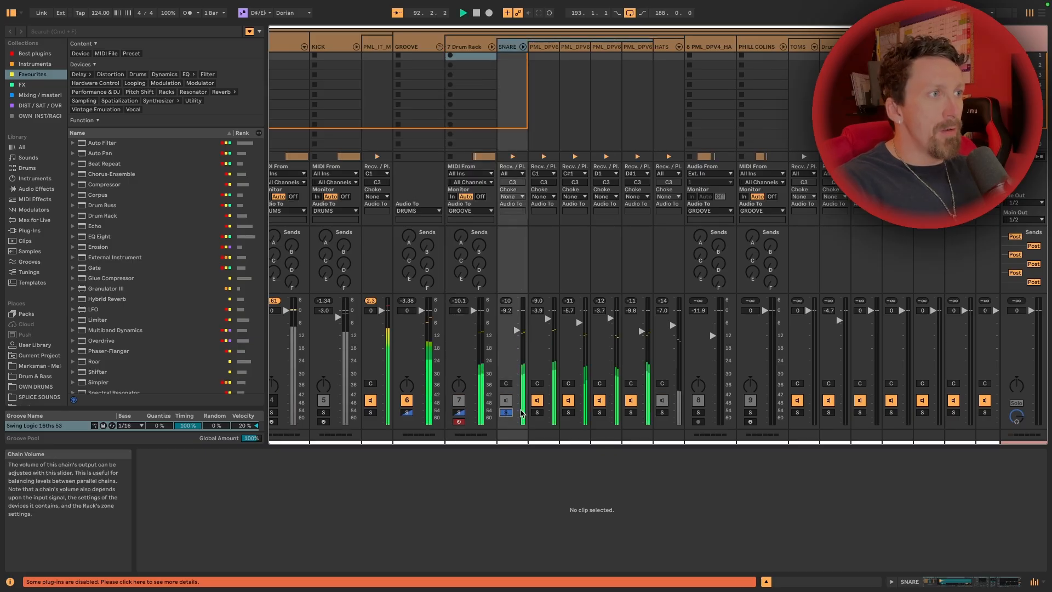
Audition the SNARE chain's four clap layers by soloing each in turn, from Real_Clap_001 to SV_Clap_010
click(537, 412)
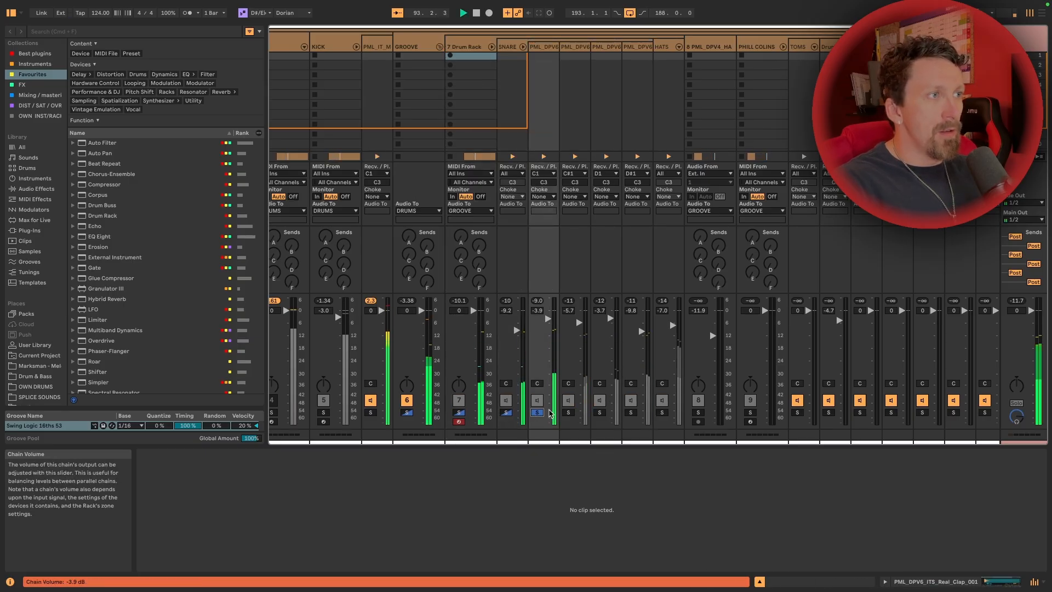
click(570, 413)
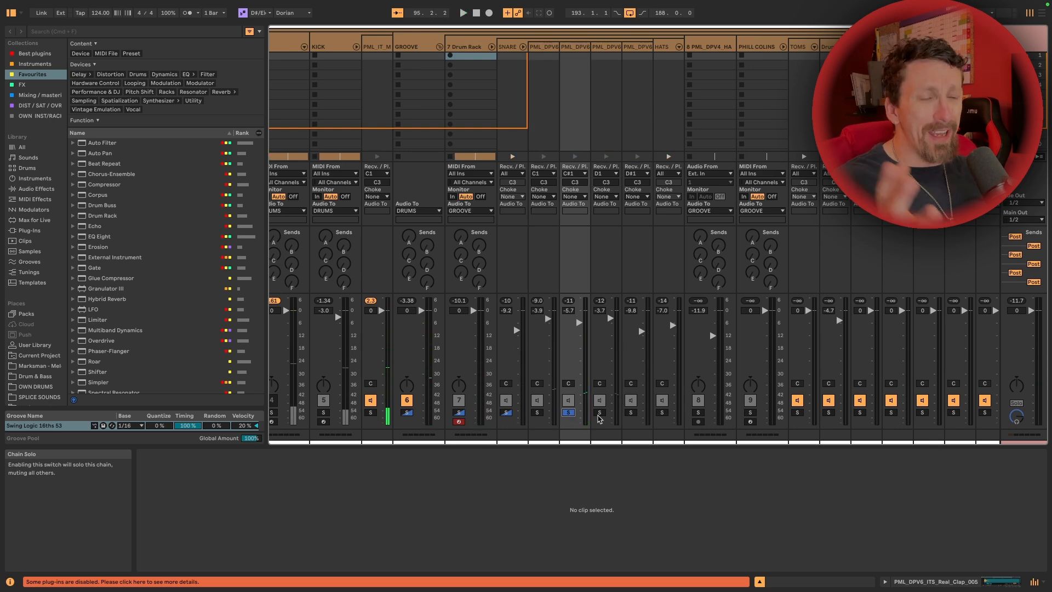
click(599, 413)
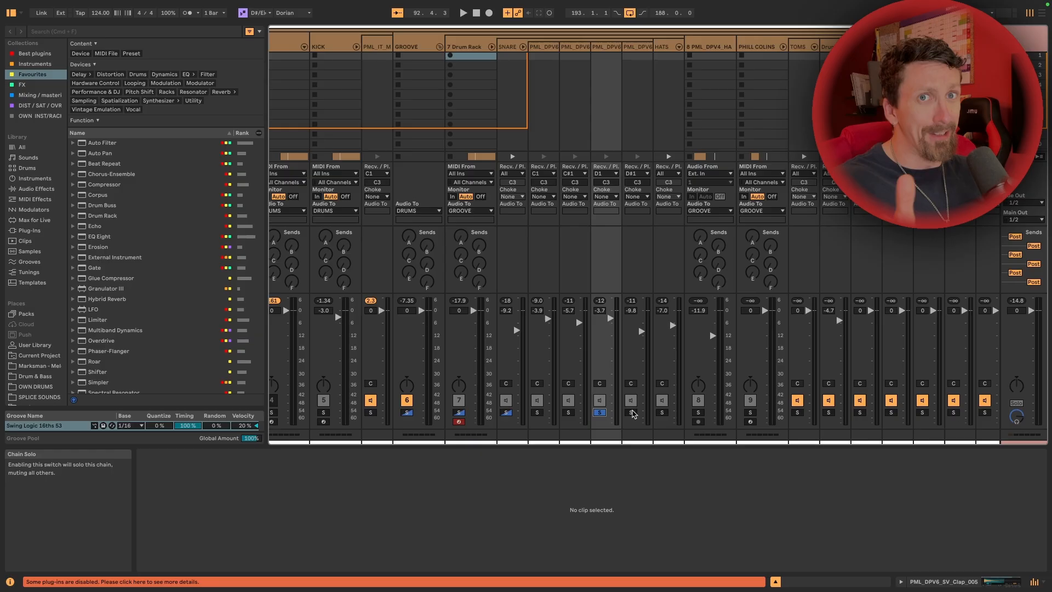
click(631, 412)
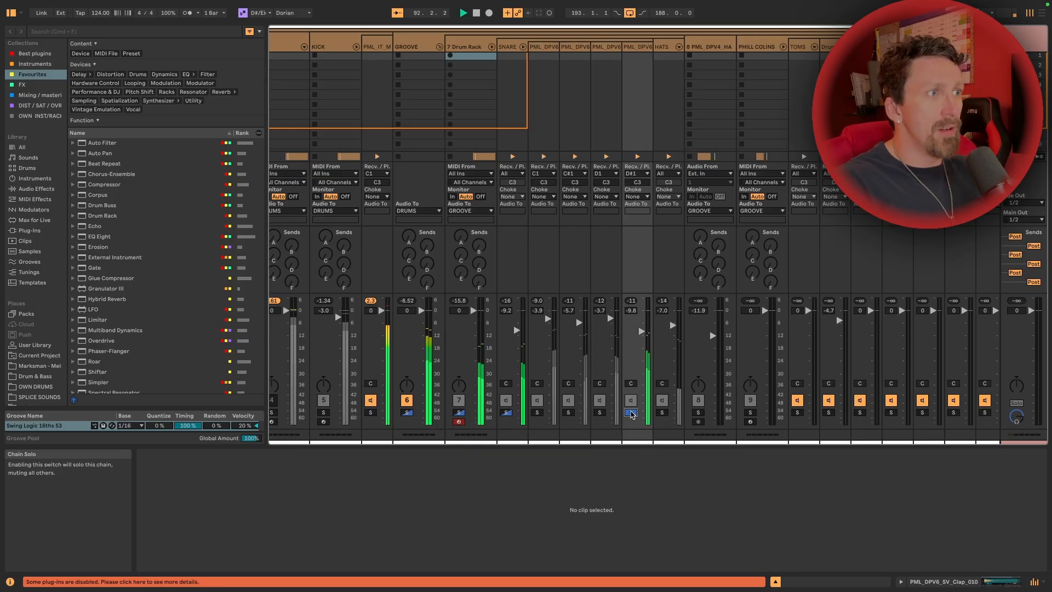
key(space)
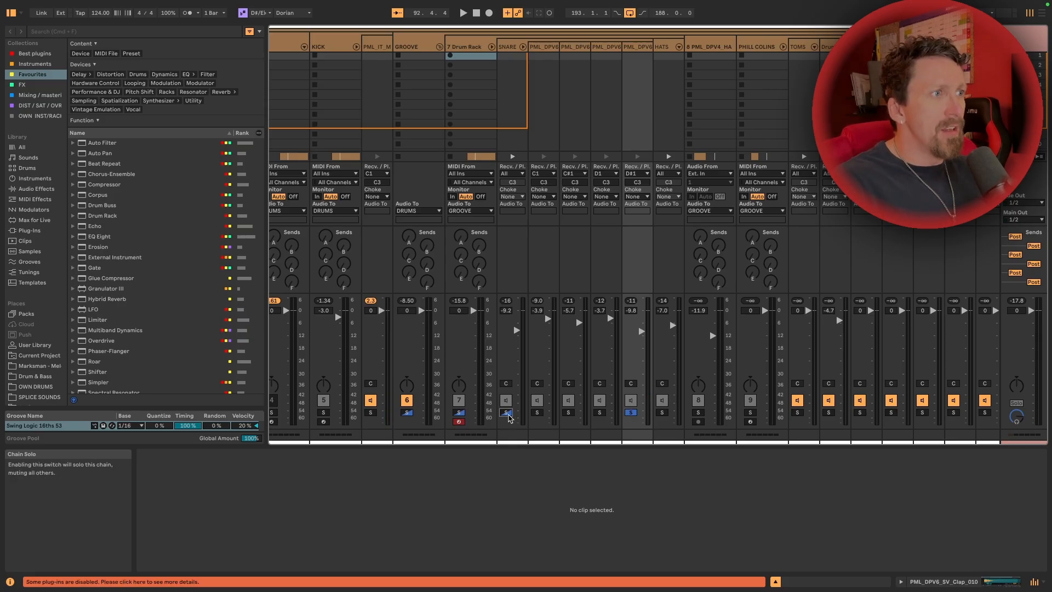
Play the whole SNARE chain soloed and examine its effects, selecting the Overdrive after the Glue Compressor
click(506, 413)
key(space)
double_click(506, 45)
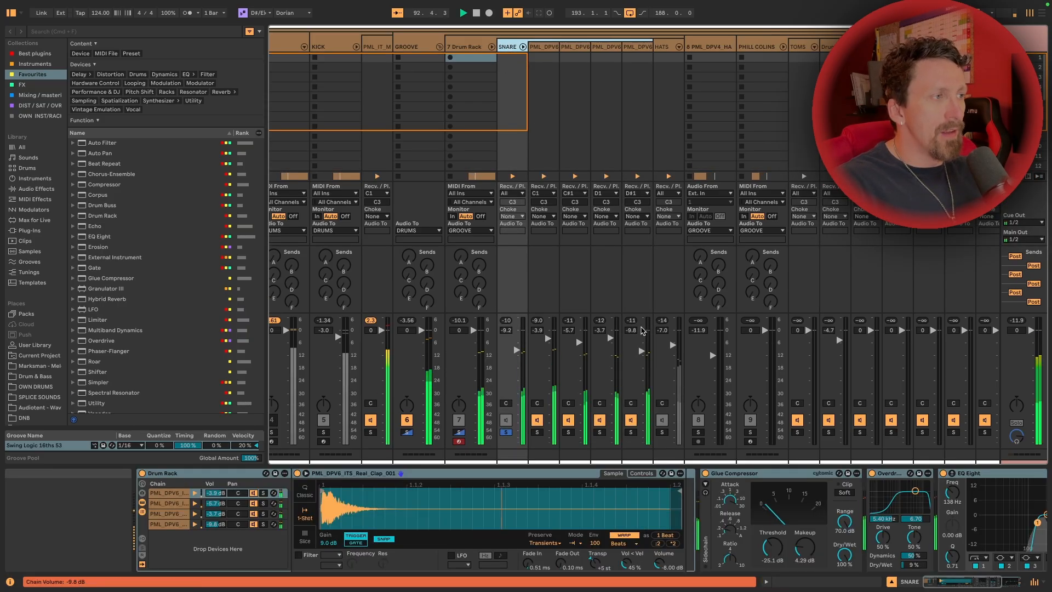
key(space)
scroll(535, 515, right, 5)
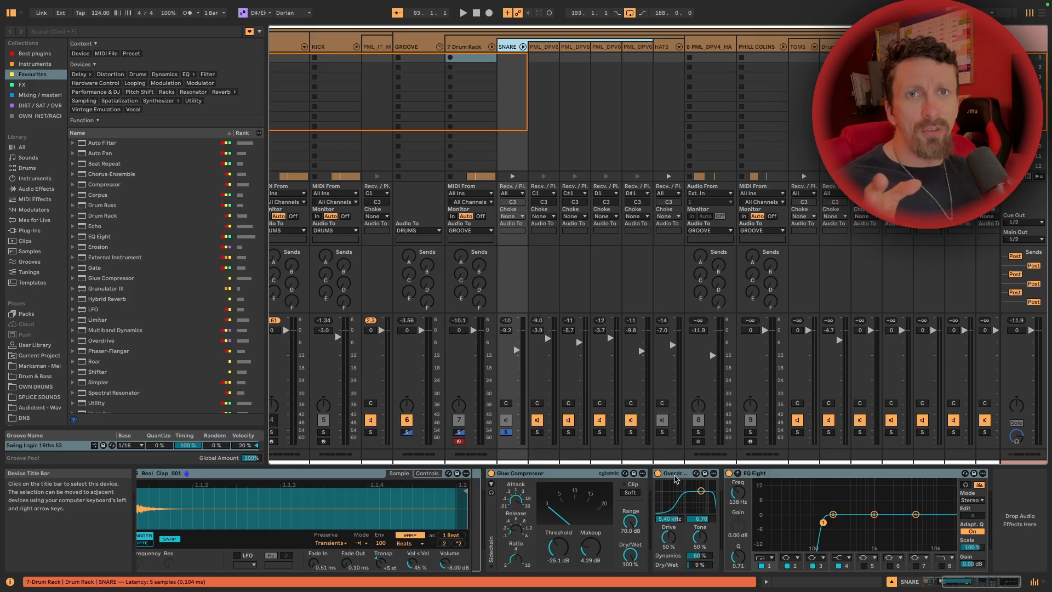
click(675, 480)
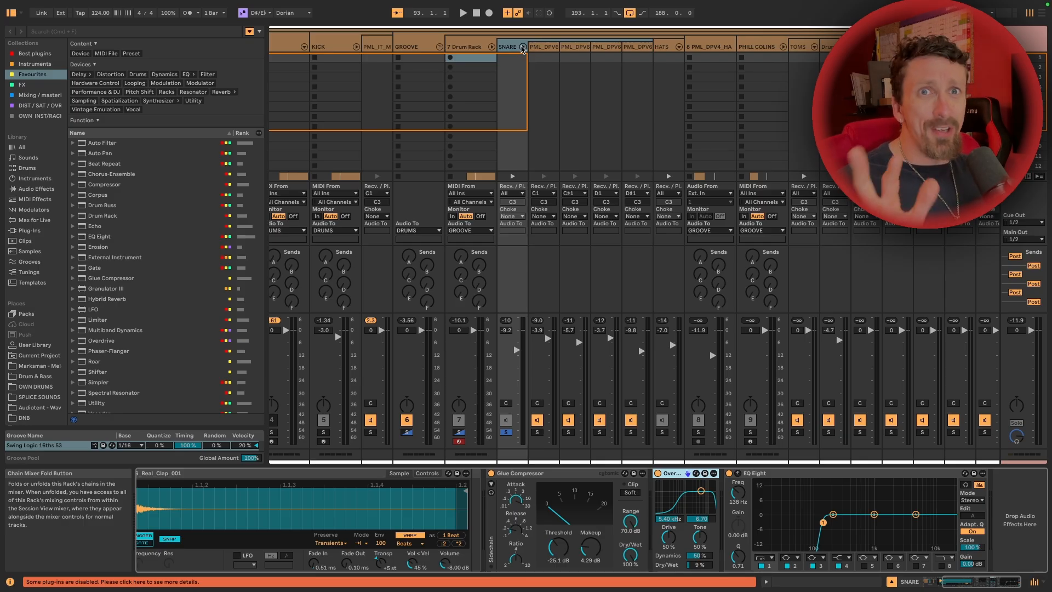
Fold the SNARE chain, then solo and play the HATS chain with its individual layers unfolded
click(522, 48)
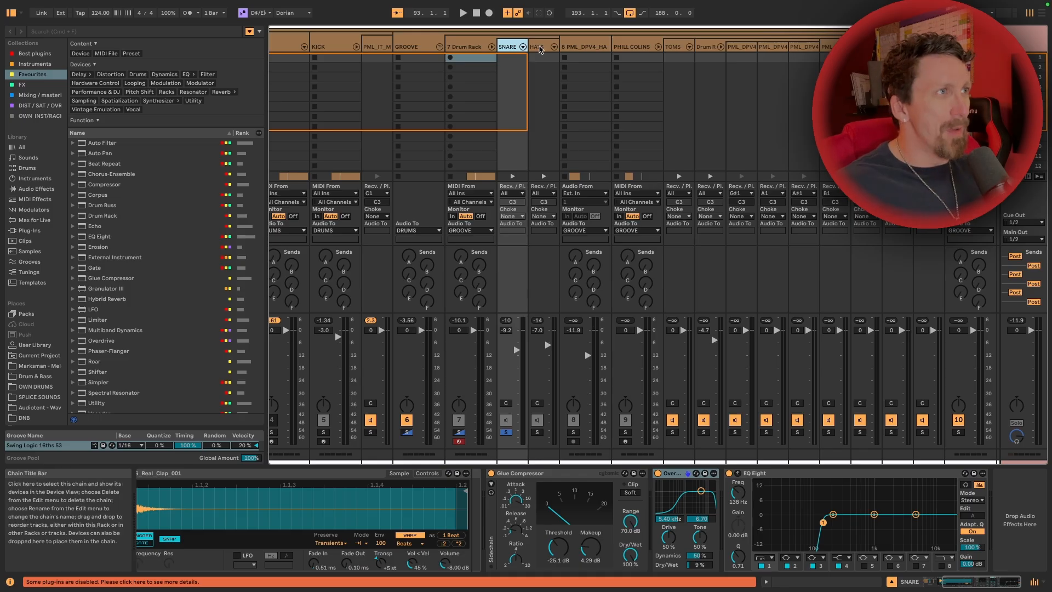
click(536, 46)
click(537, 259)
key(space)
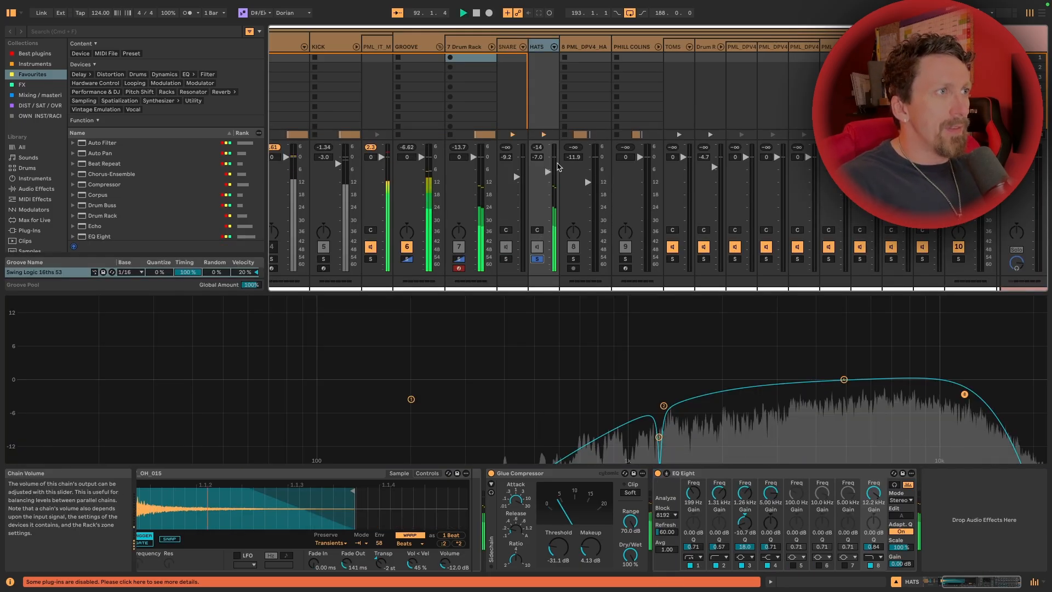
click(554, 47)
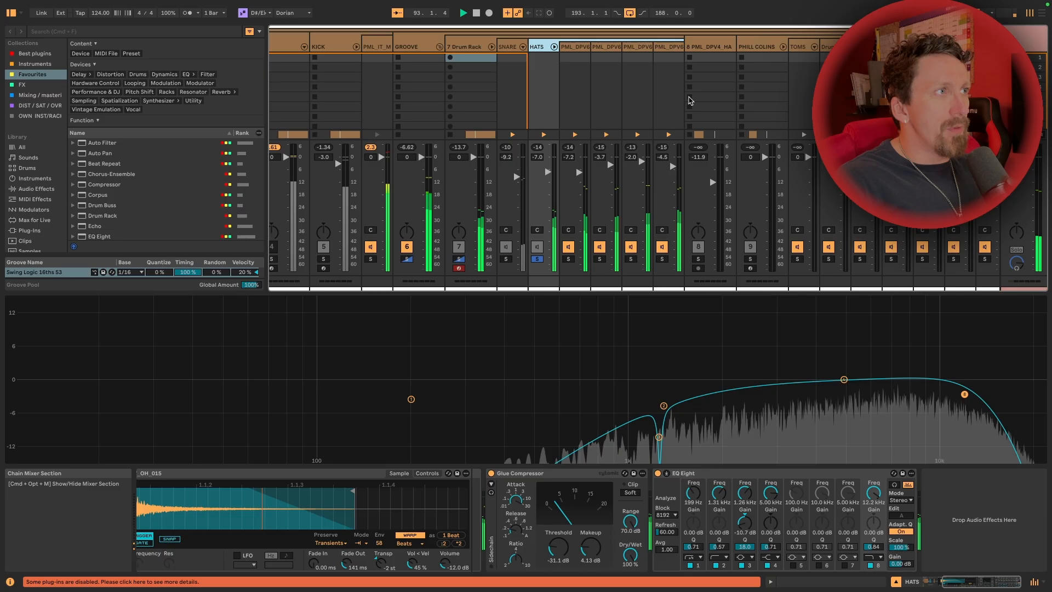
key(space)
Audition the closed-hat layers SV_CH_003 and SV_CH_016 by soloing and playing each in turn
click(568, 259)
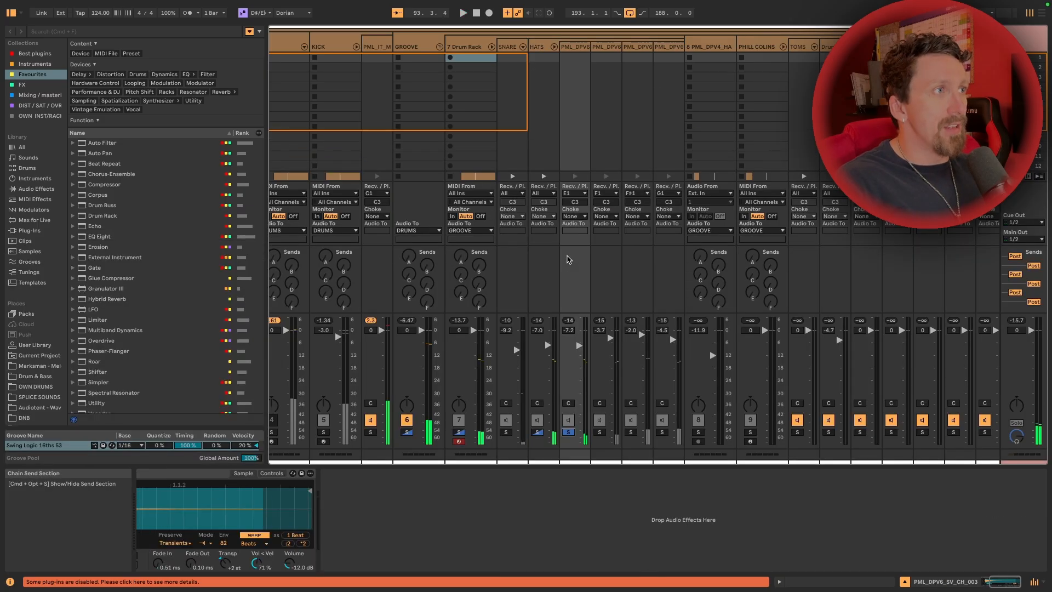
key(space)
key(space)
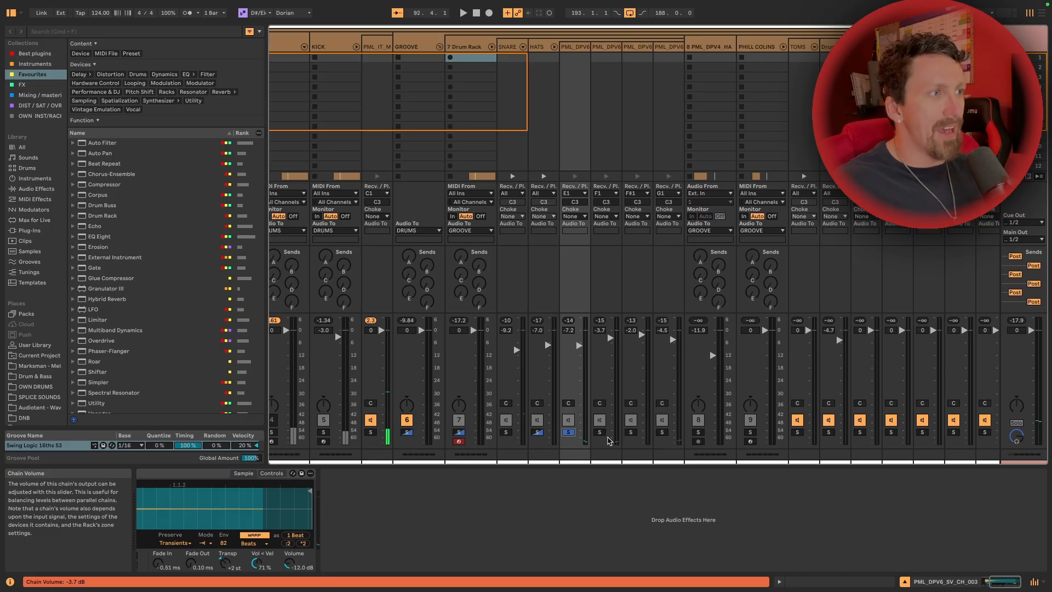
click(605, 432)
key(space)
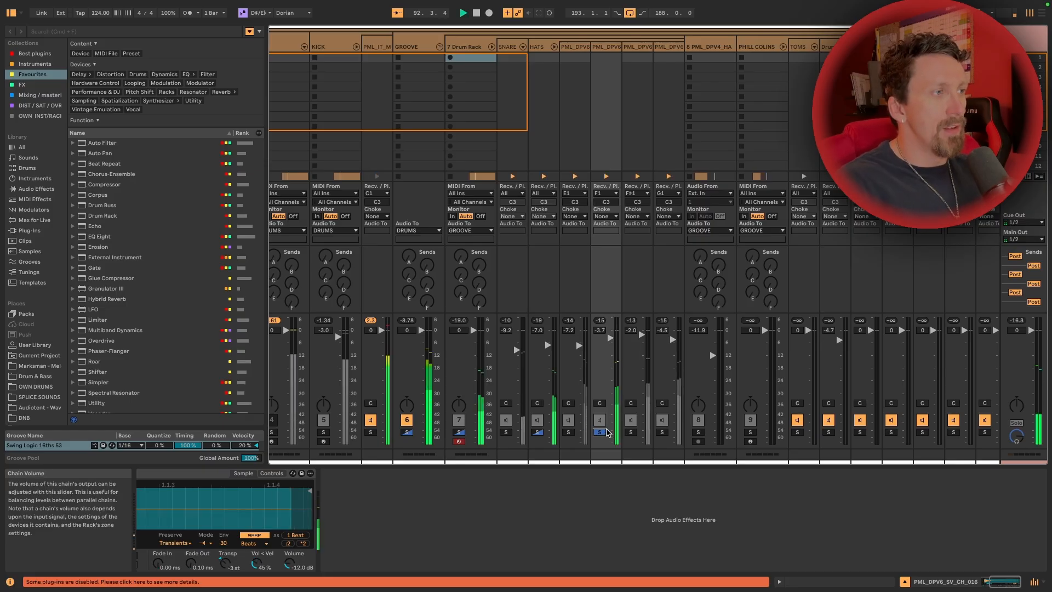
key(space)
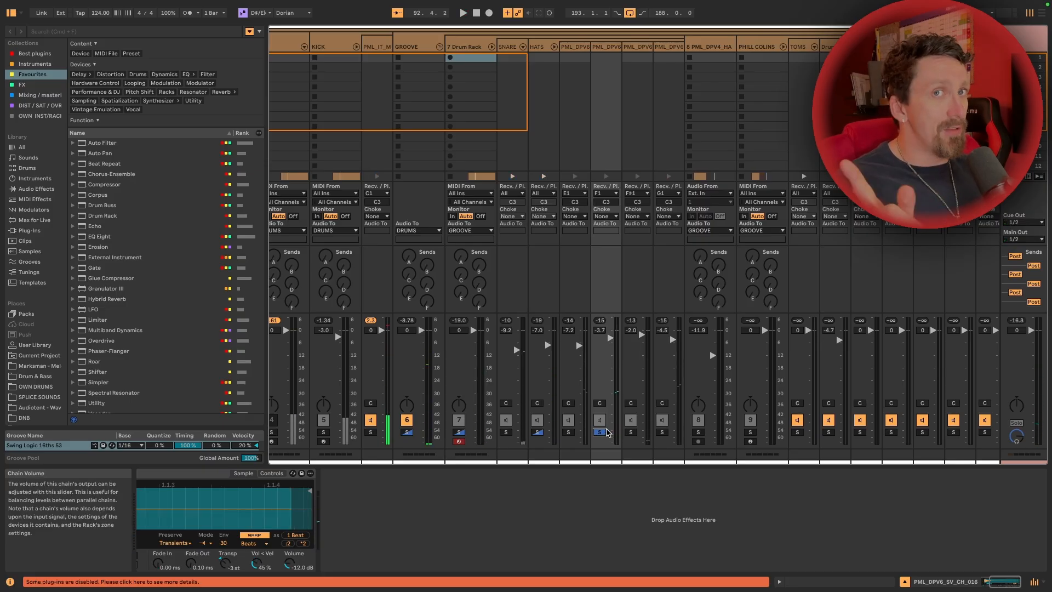
Audition the open-hat layer SV_OH_015 and the TE_Hat_006 layer by soloing and playing each in turn
click(632, 432)
key(space)
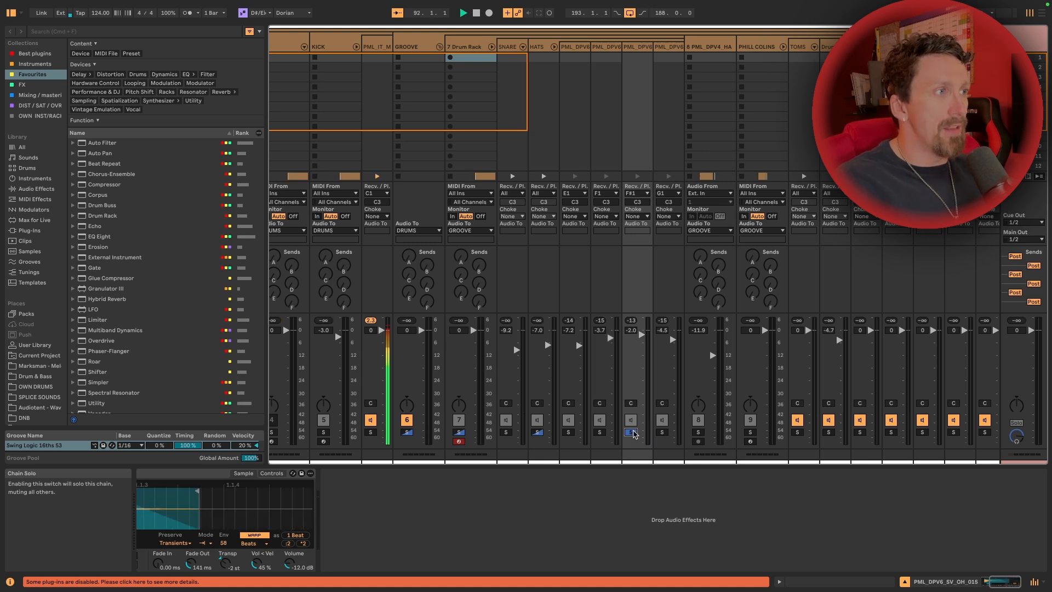
key(space)
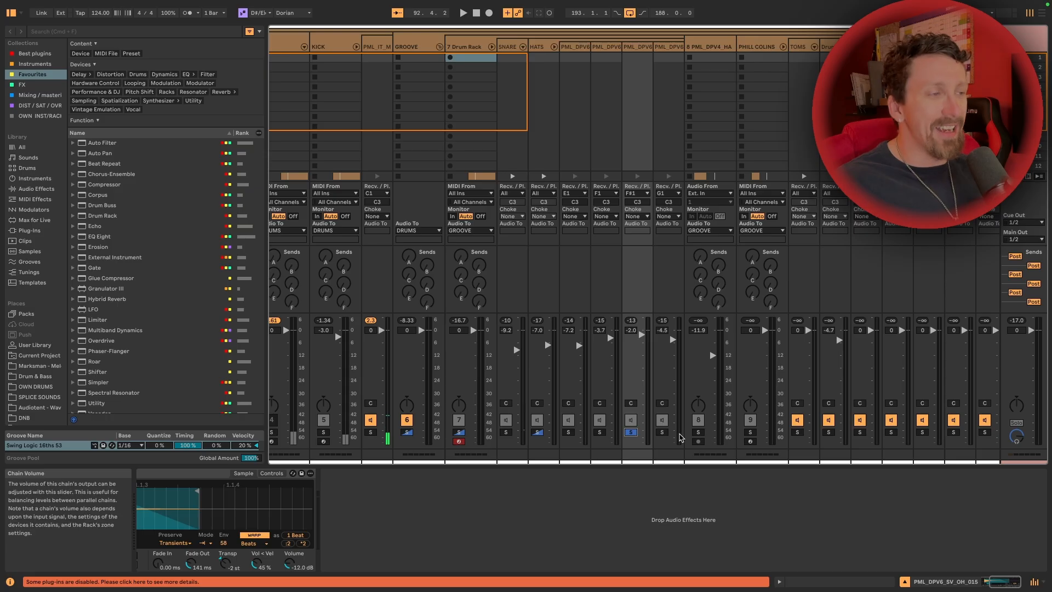
click(662, 432)
key(space)
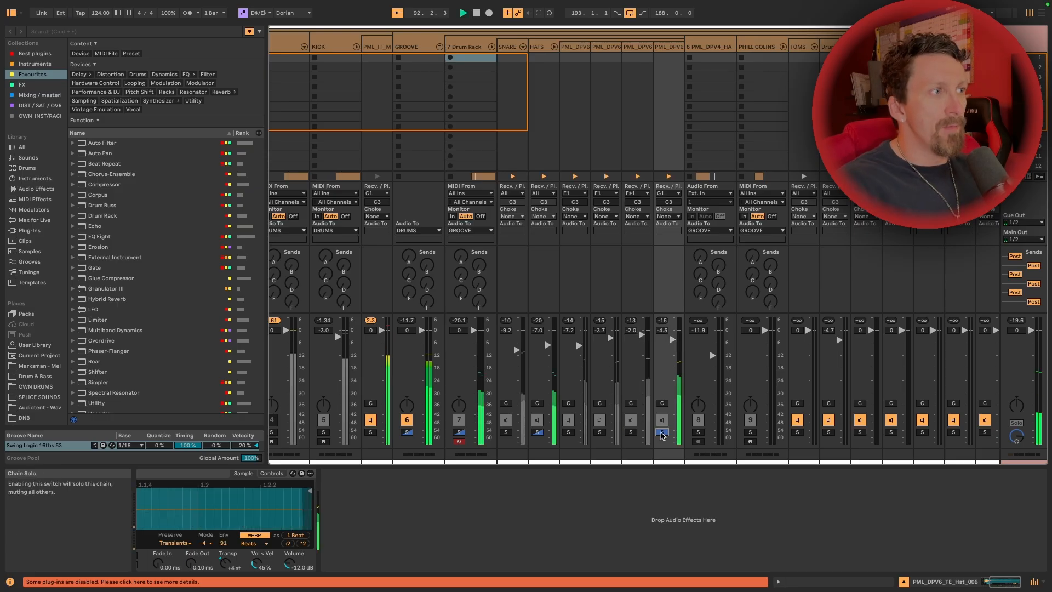
key(space)
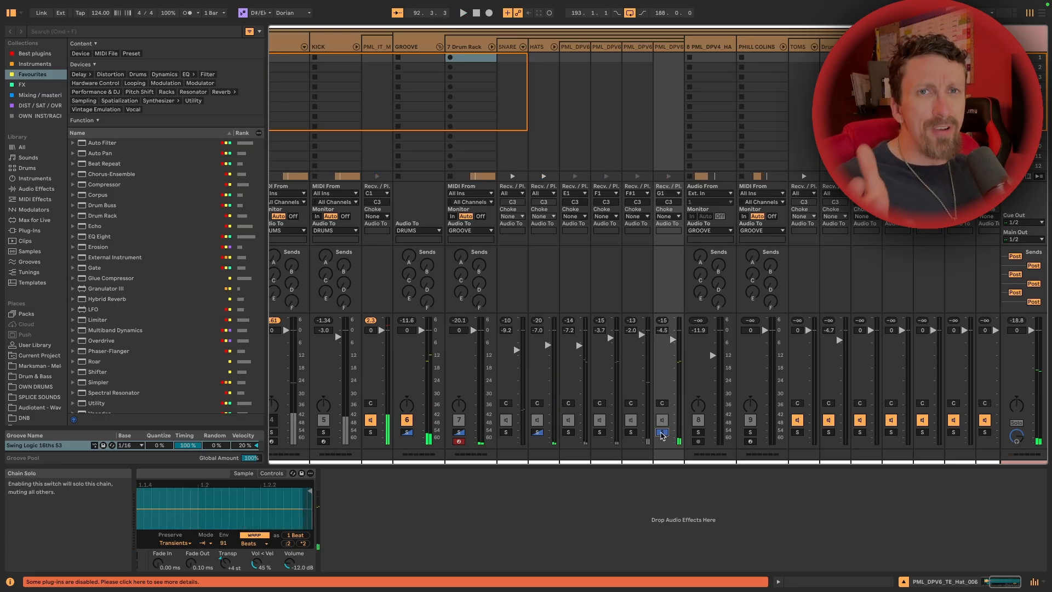
Play the whole HATS chain and compare its EQ Eight curve with the narrow band 3 cut switched off
click(542, 46)
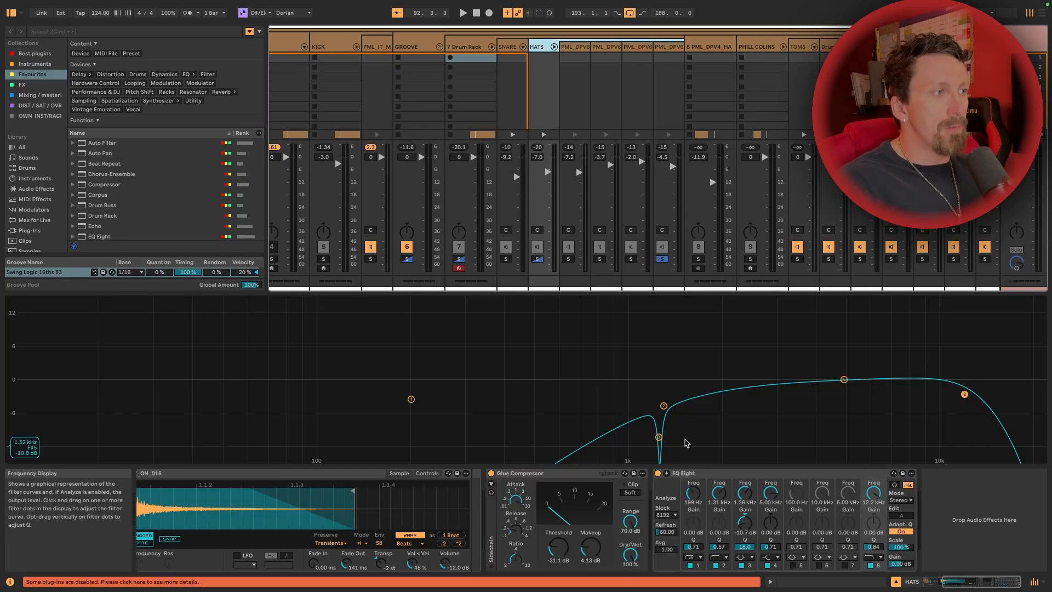
key(space)
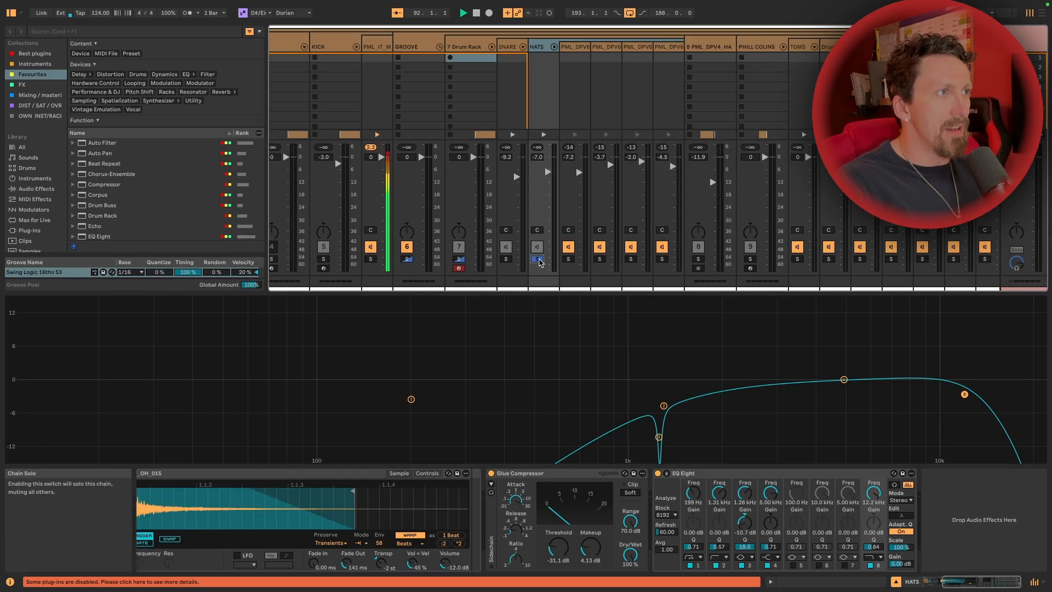
click(659, 438)
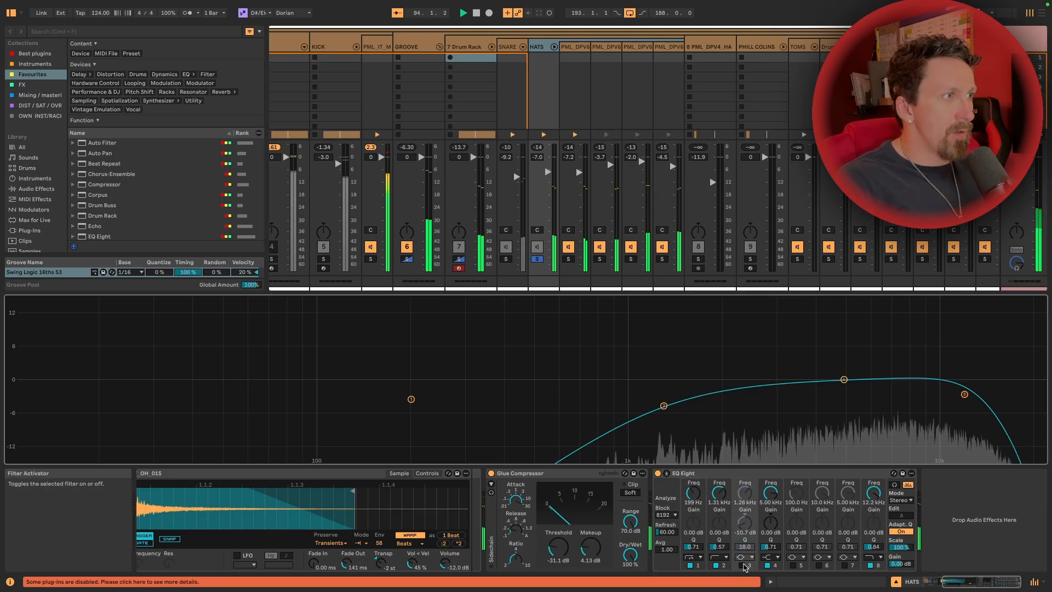
Show the Drum Rack's MIDI clip in the Arrangement with an enlarged note editor and play its pattern
key(Tab)
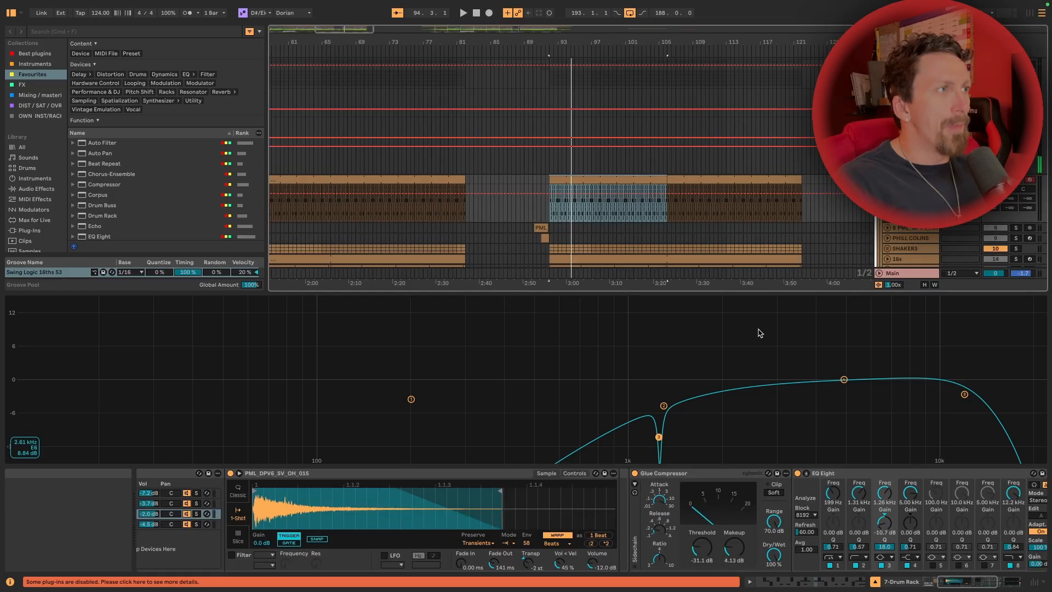
key(shift+Tab)
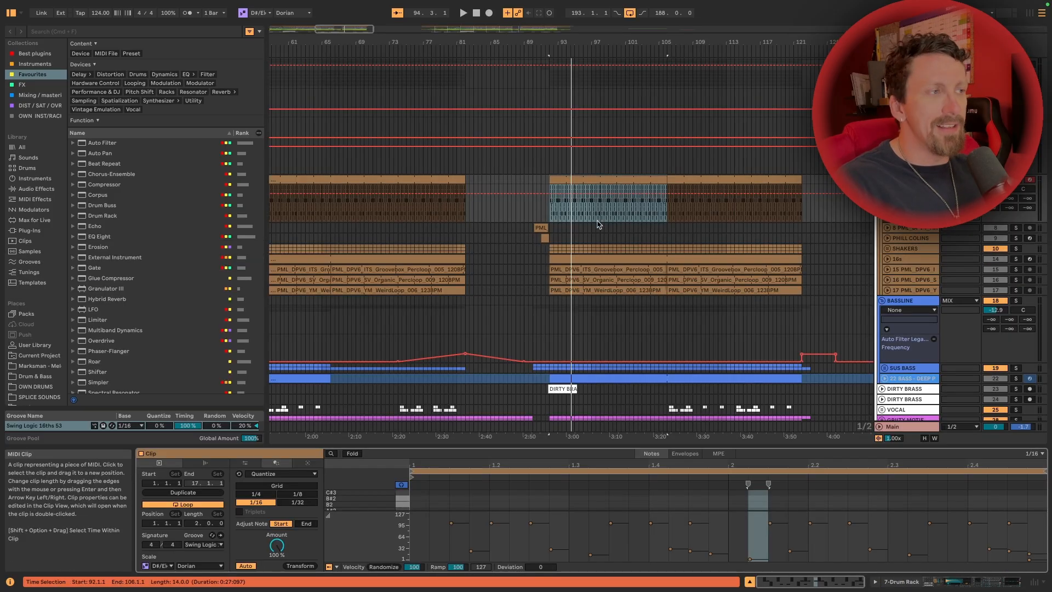
drag(499, 448, 509, 217)
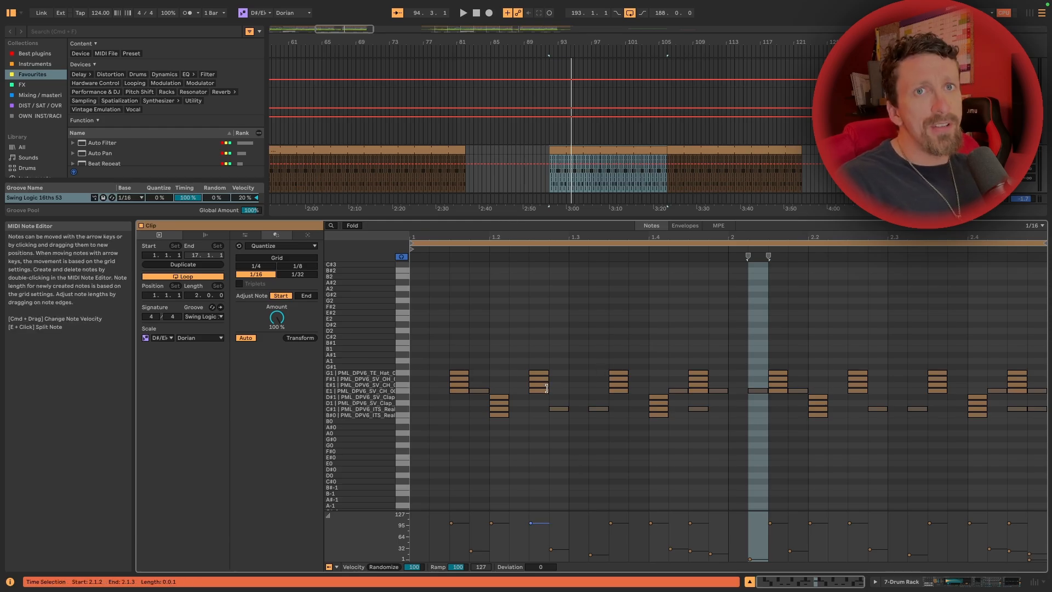
key(space)
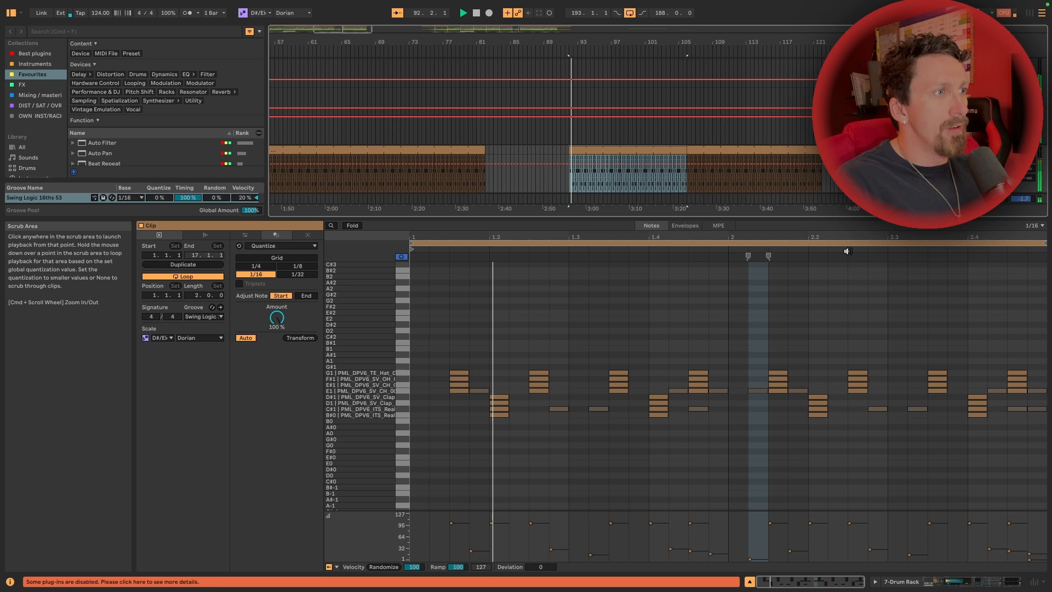
key(space)
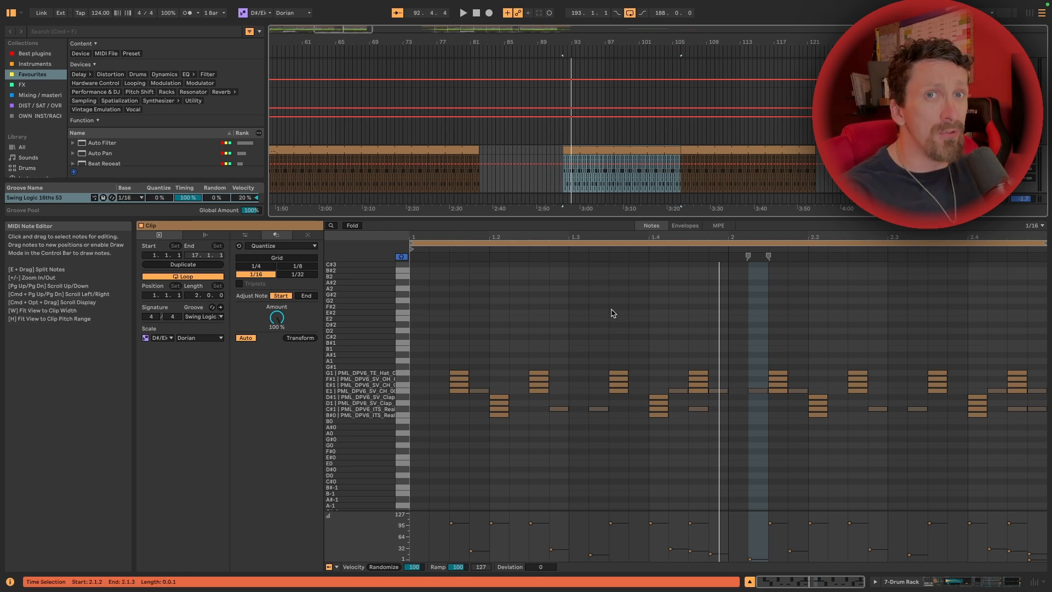
Examine the groove choices available for the Drum Rack clip and close the list without changing the groove
drag(630, 219, 629, 317)
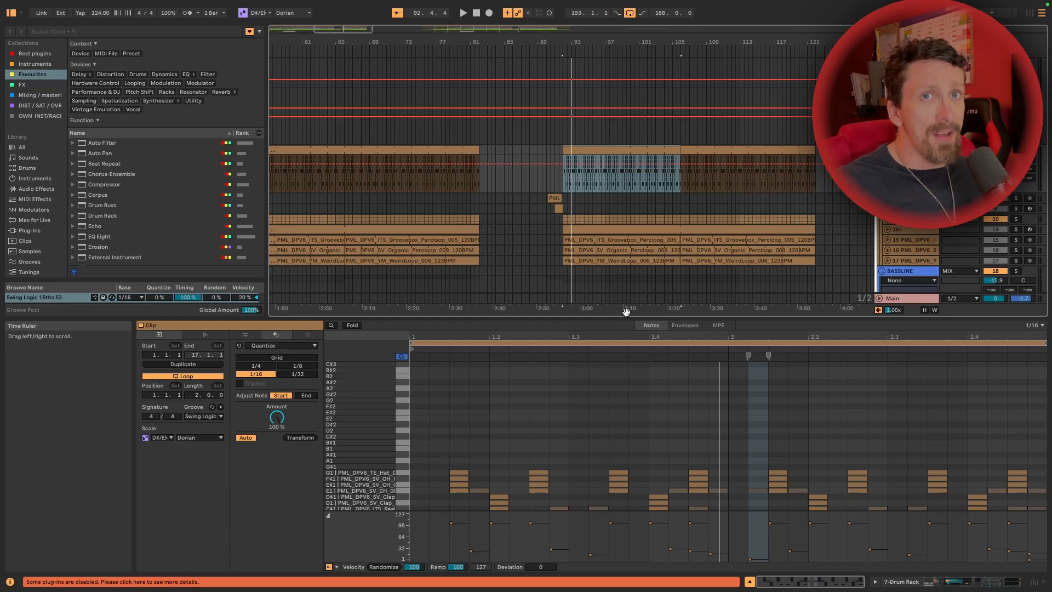
click(209, 417)
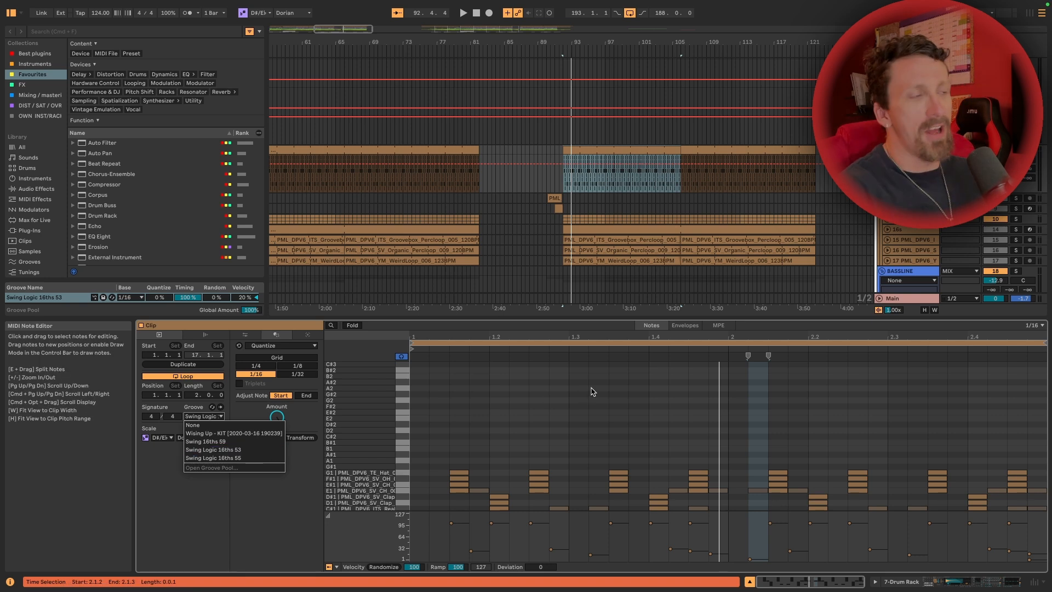
click(617, 201)
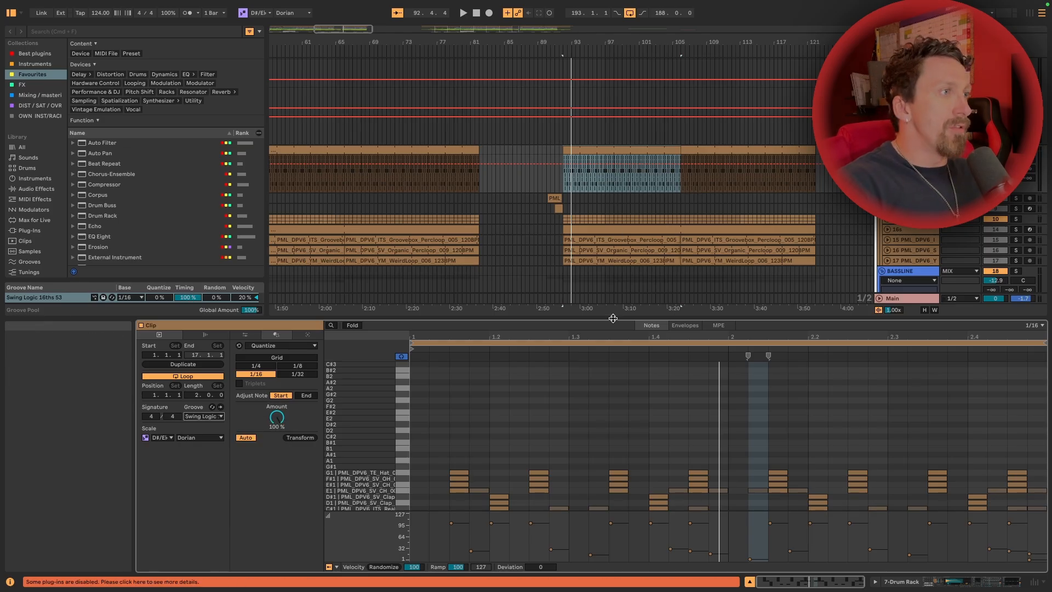
Play the SHAKERS group and audition its SHAKER 2, SHAKER 1 and Hiss shakers loops
drag(619, 319, 618, 375)
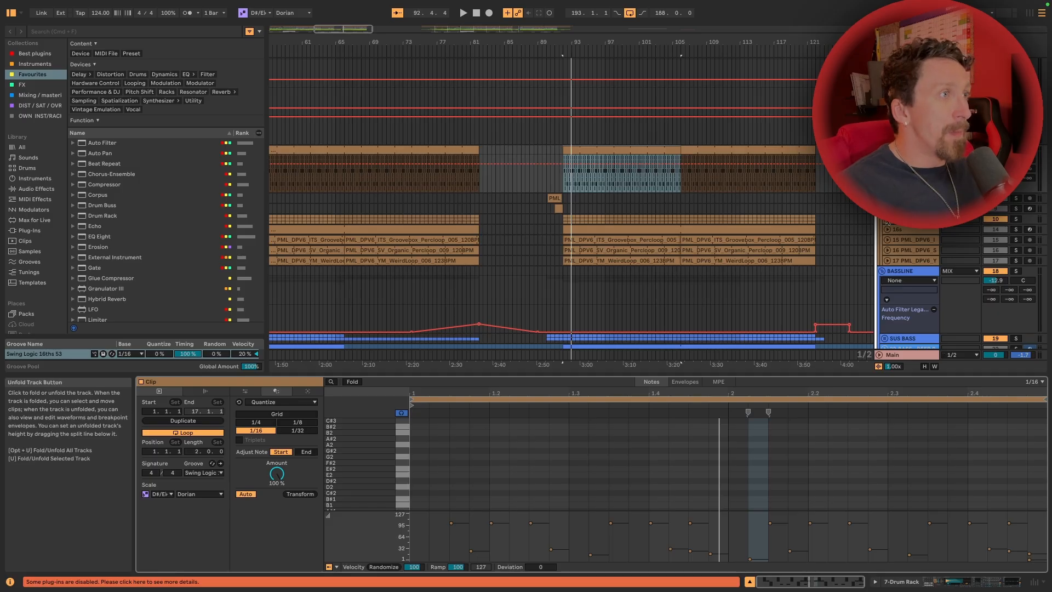
scroll(770, 222, down, 8)
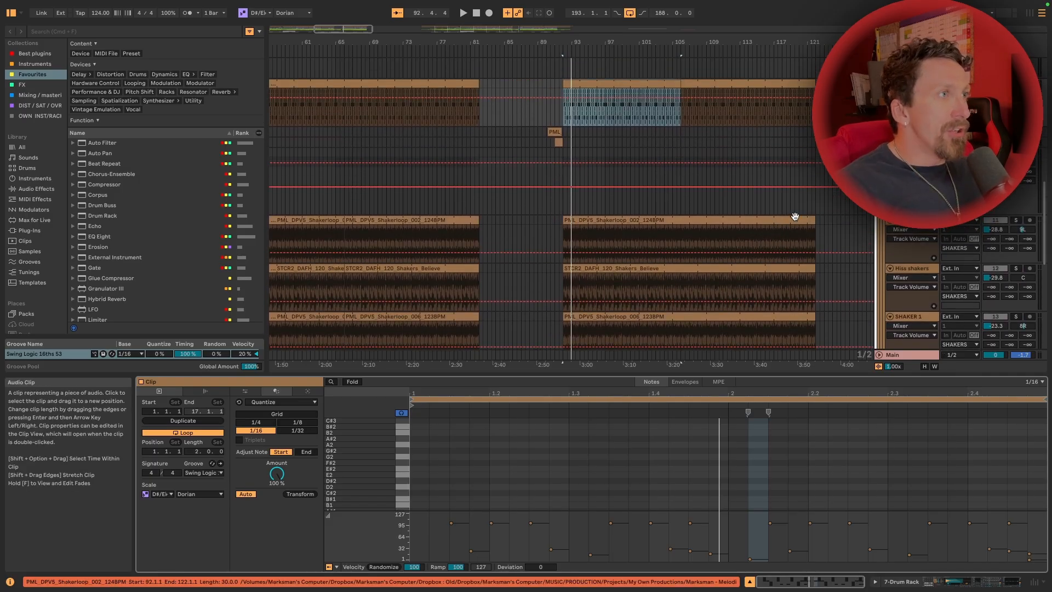
scroll(962, 227, down, 3)
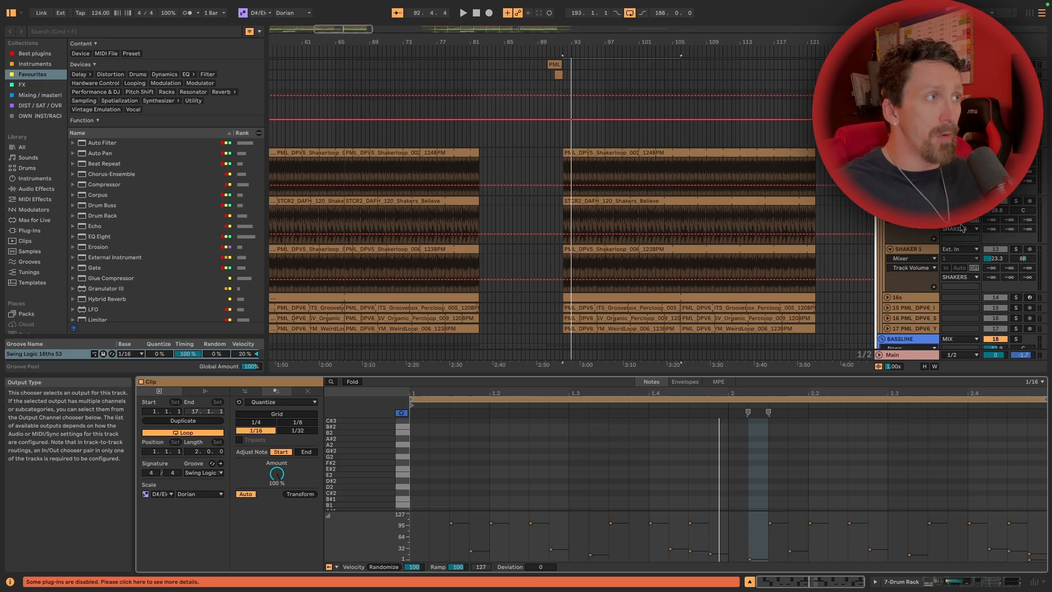
key(space)
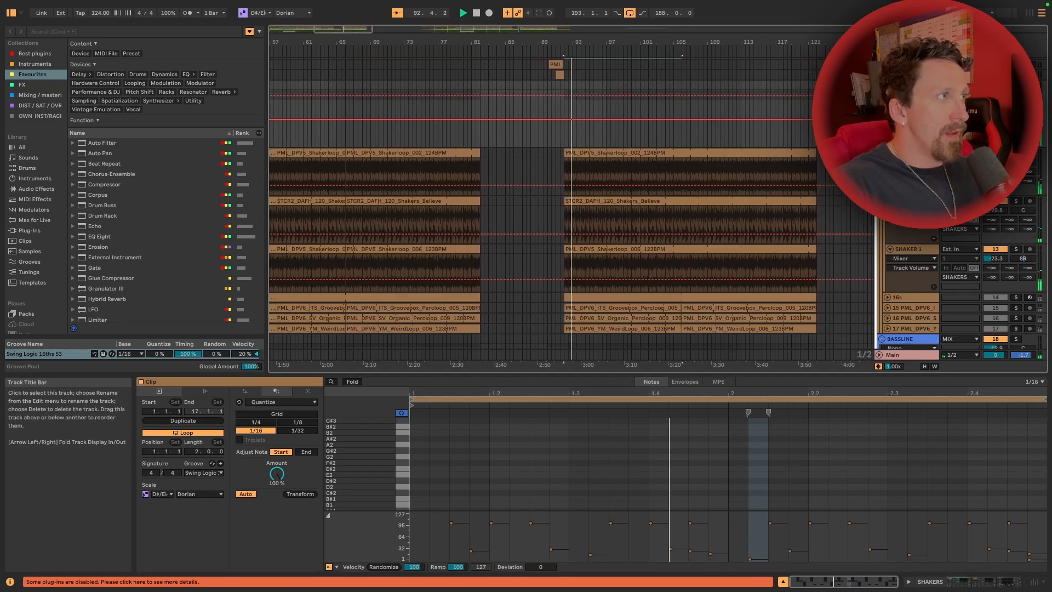
click(911, 153)
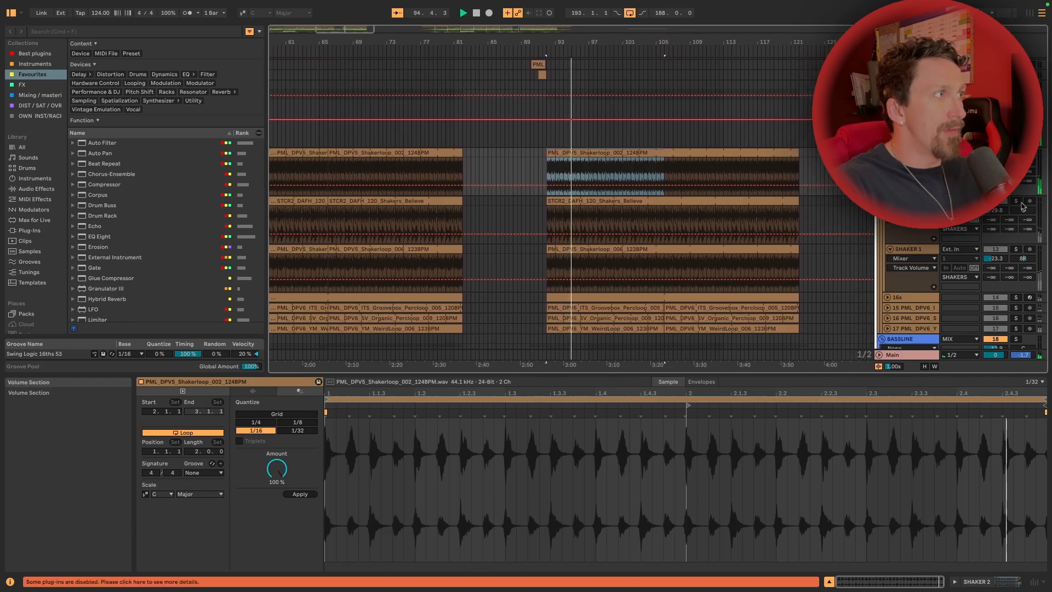
click(1016, 249)
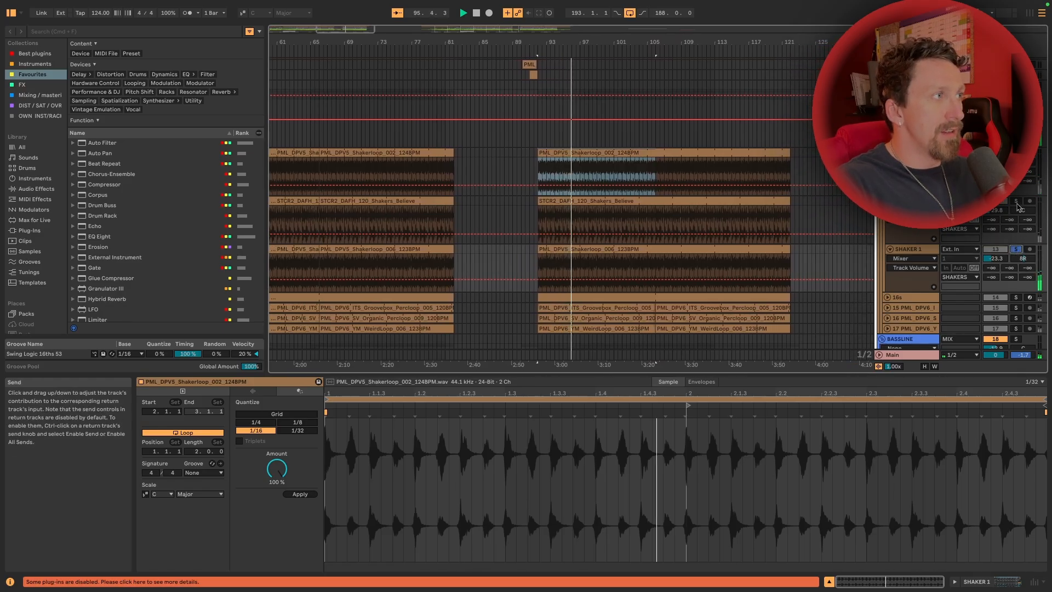
click(1017, 201)
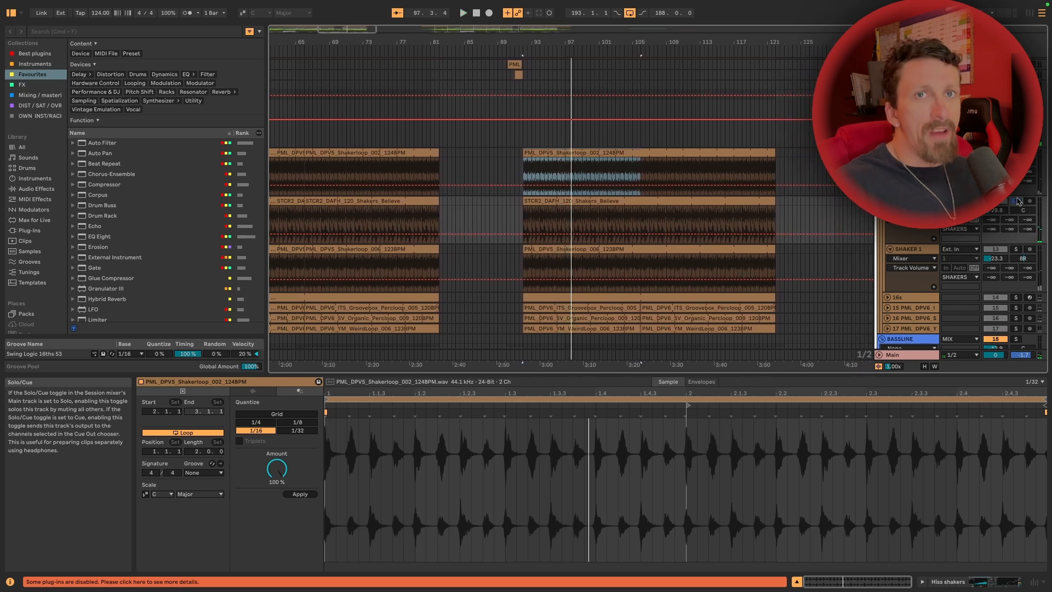
Unfold and solo the 16s track, play it, and open its MIDI clip to examine the note velocities
scroll(959, 214, down, 5)
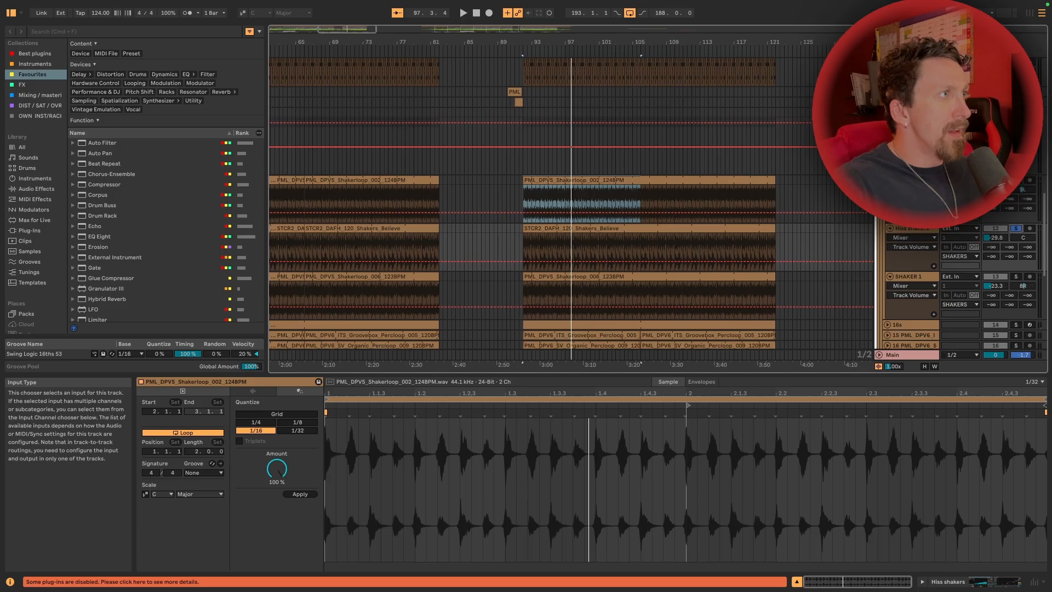
scroll(960, 213, down, 1)
click(887, 209)
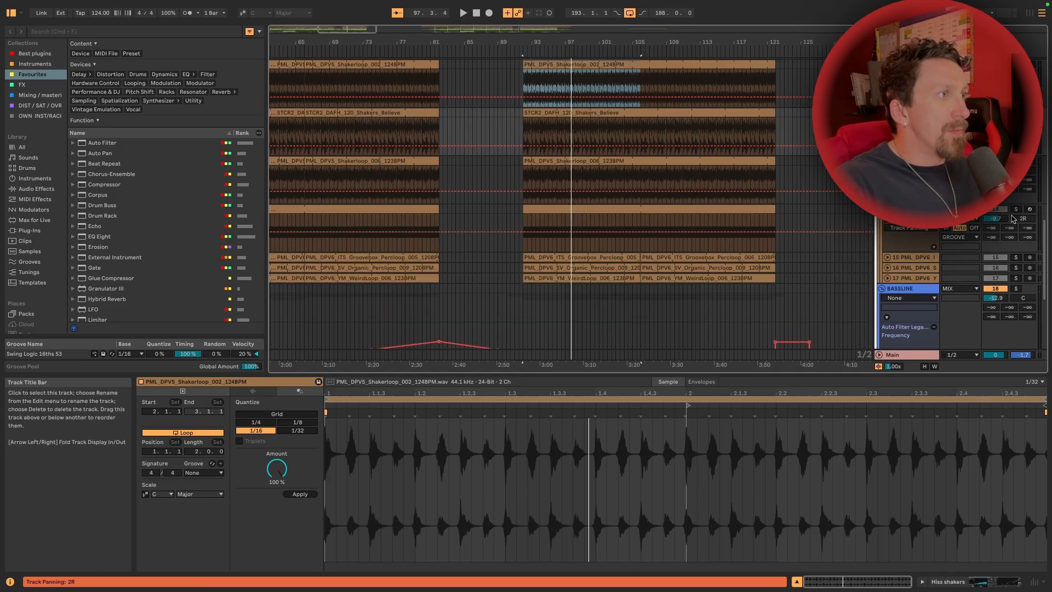
click(1013, 210)
click(1015, 209)
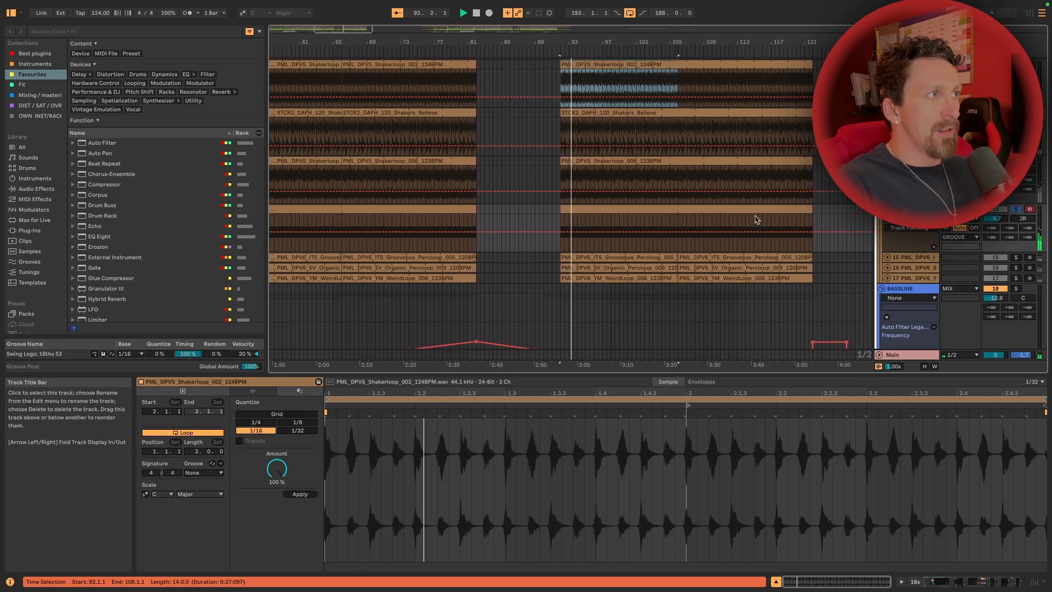
double_click(581, 209)
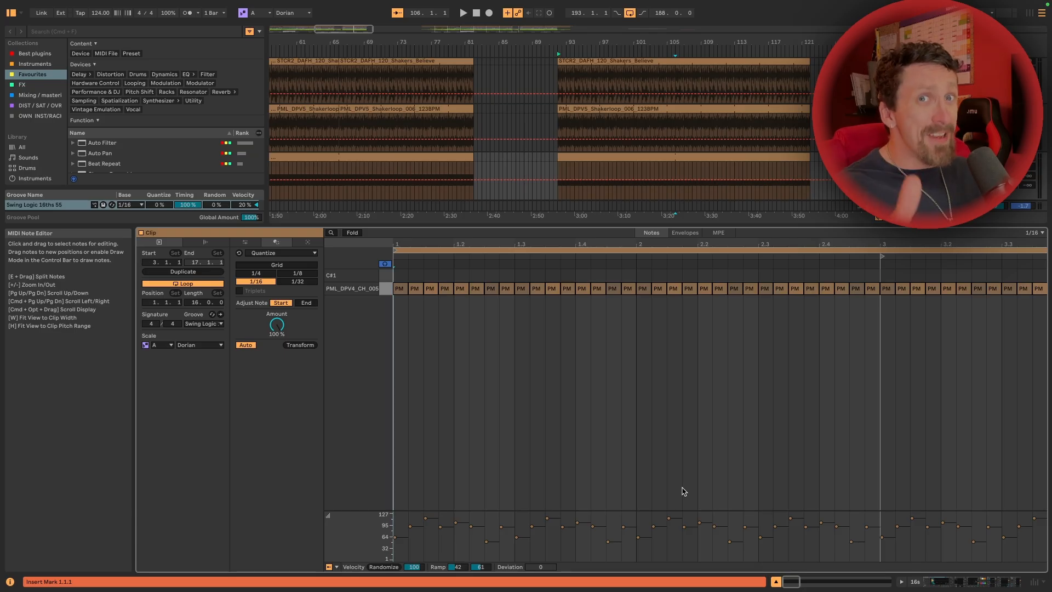
Audition the Groovebox_Percloop_005 and Organic_Percloop_009 tracks, unfolding and soloing each in turn during playback
drag(712, 225, 725, 393)
click(887, 205)
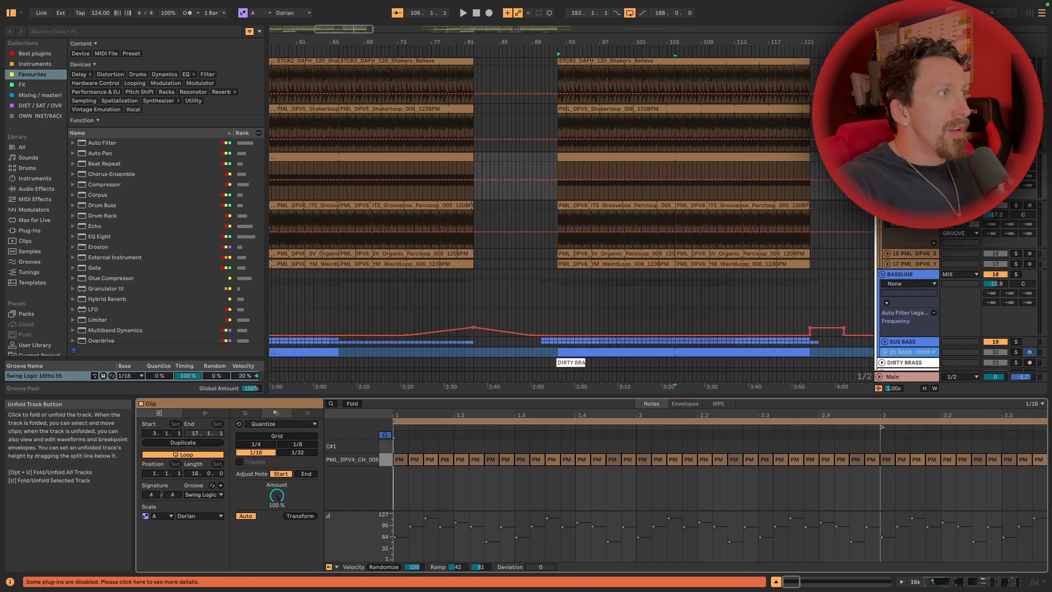
click(1017, 206)
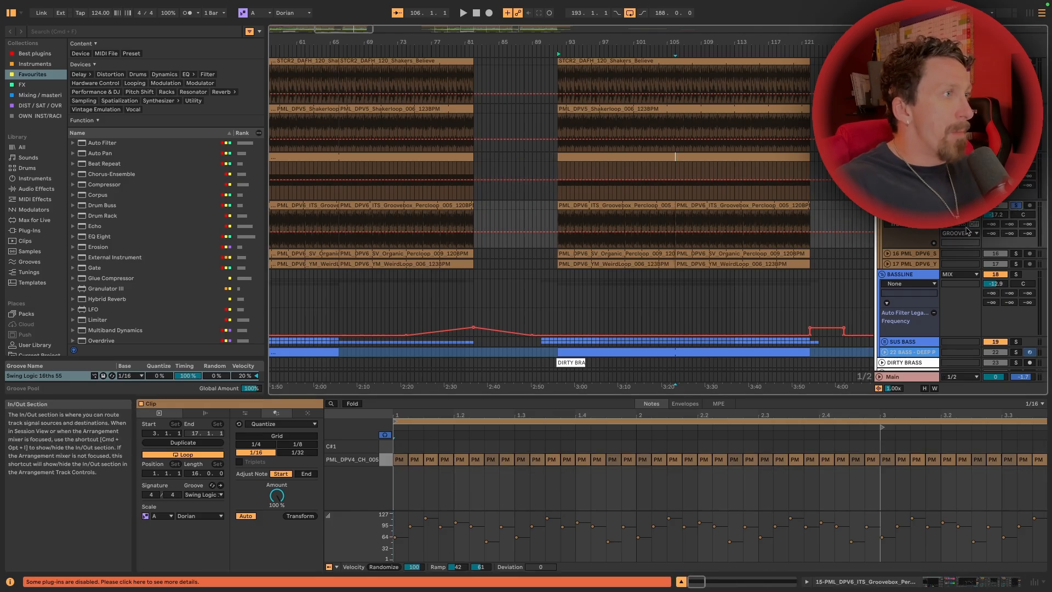
key(space)
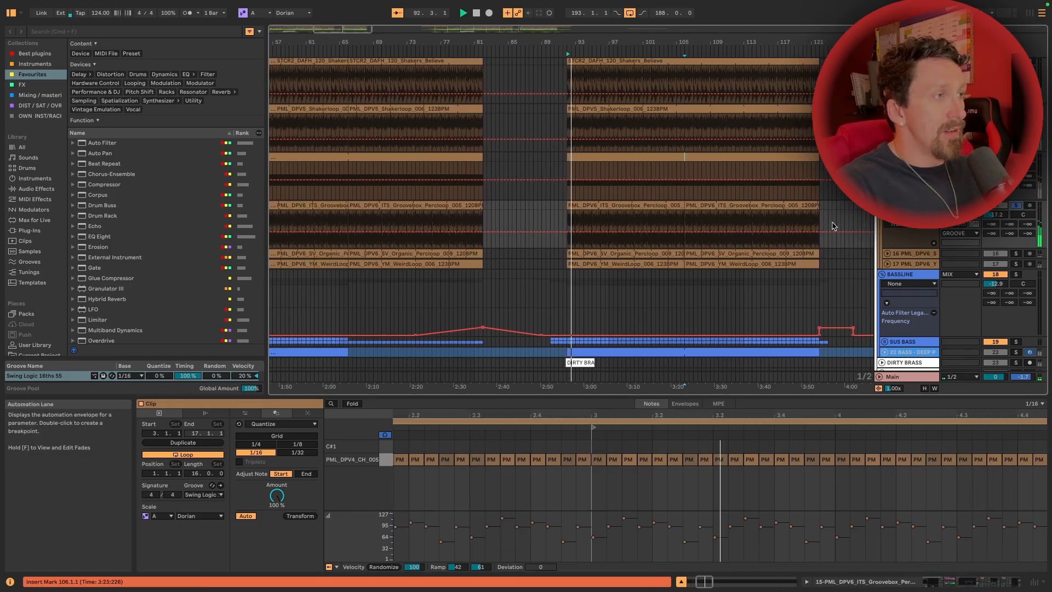
click(1015, 253)
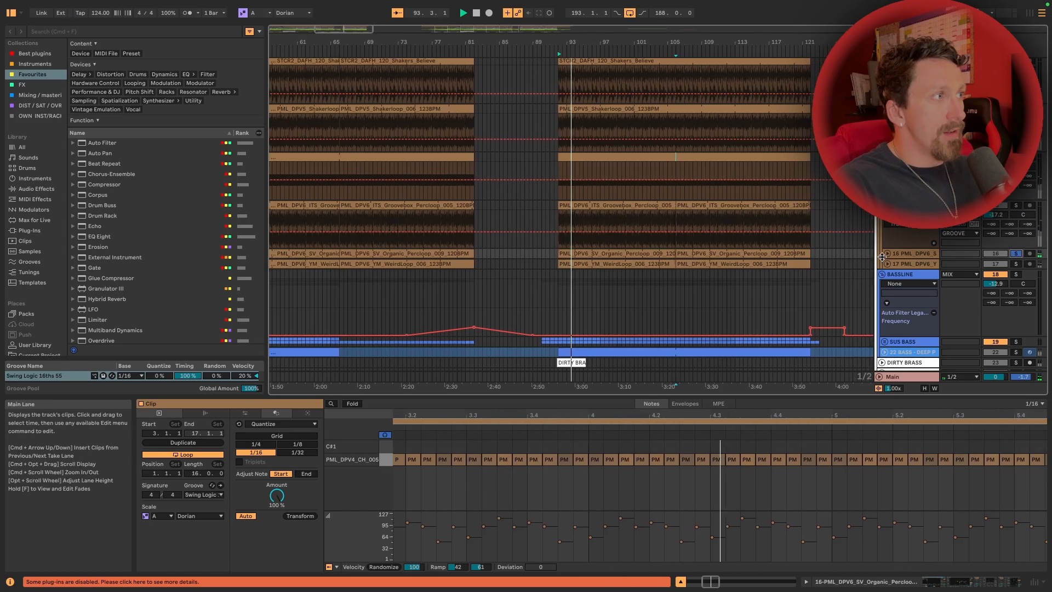
click(886, 253)
scroll(825, 244, down, 4)
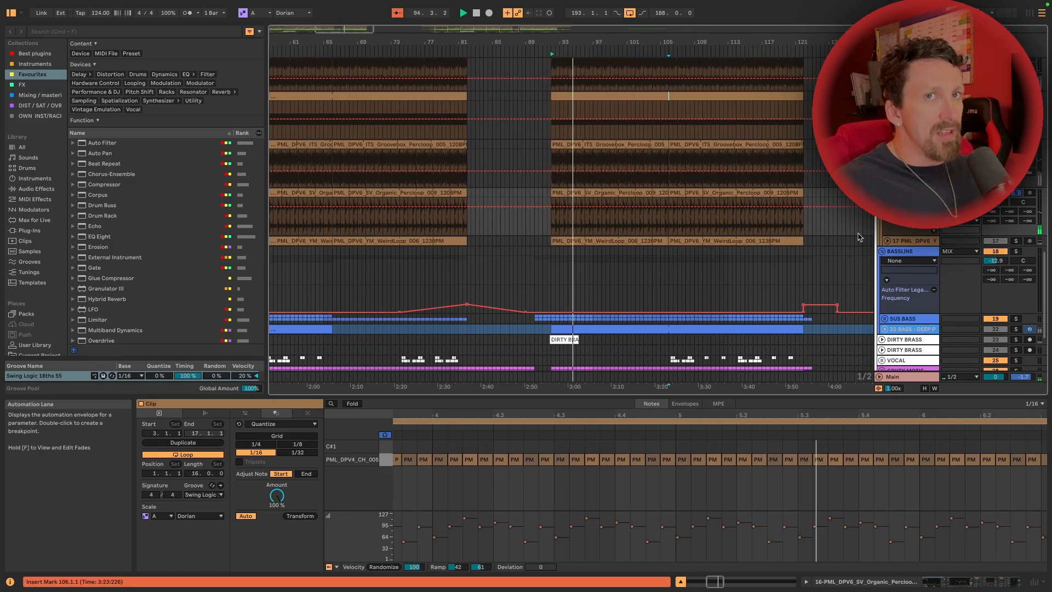
Solo and unfold the WeirdLoop_006 track, listen to it, stop playback and return to the Drum Rack track
click(1015, 241)
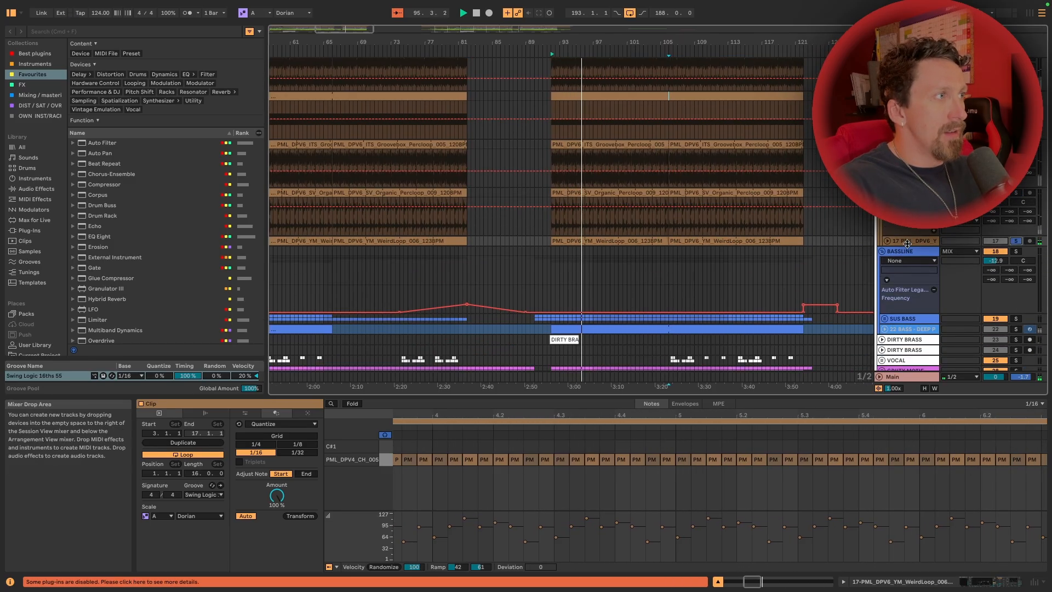
click(887, 241)
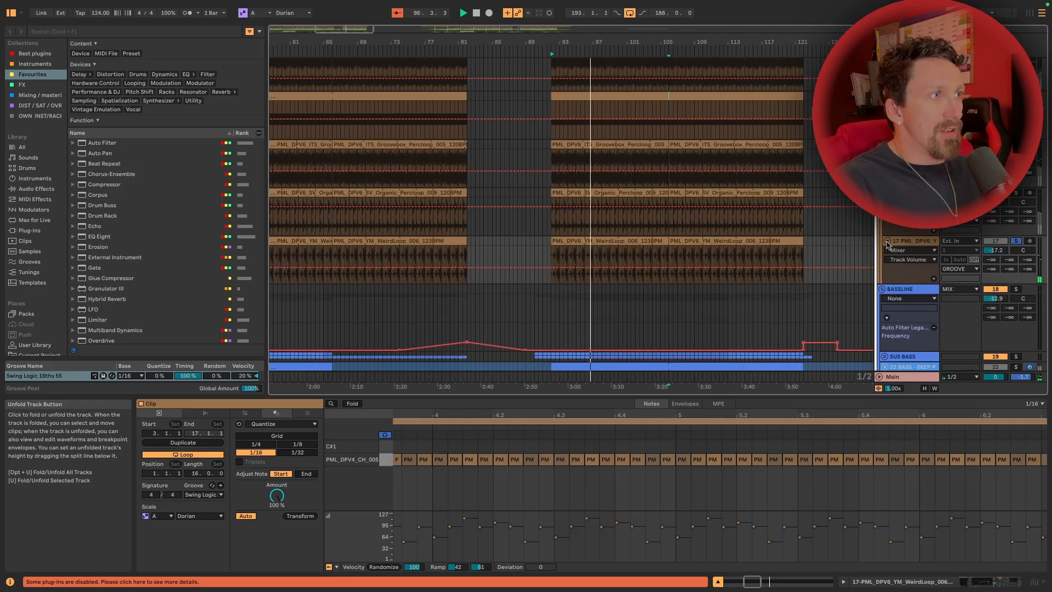
key(space)
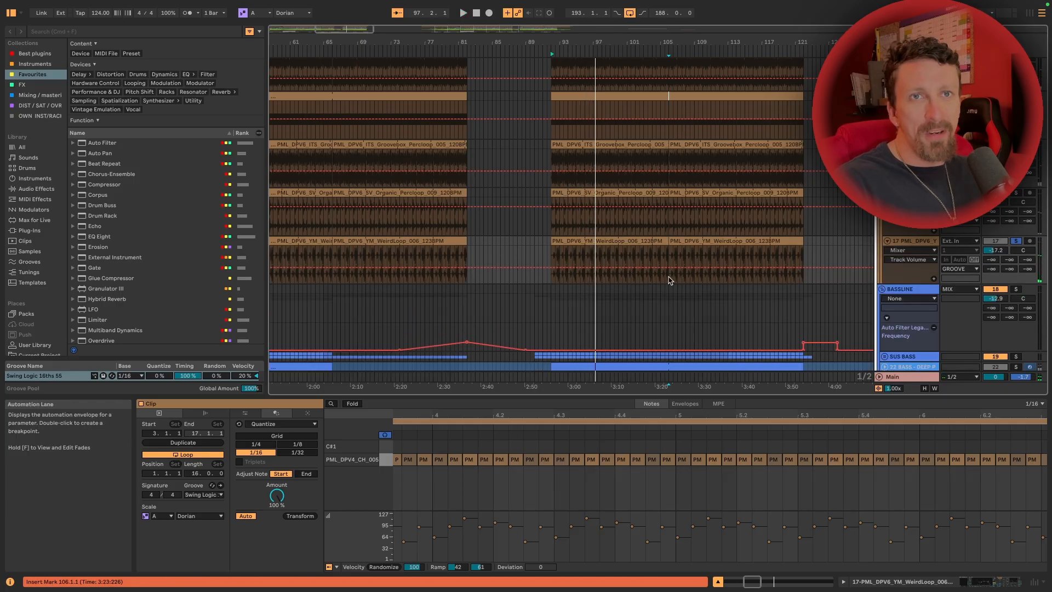
scroll(671, 280, up, 5)
scroll(969, 263, up, 3)
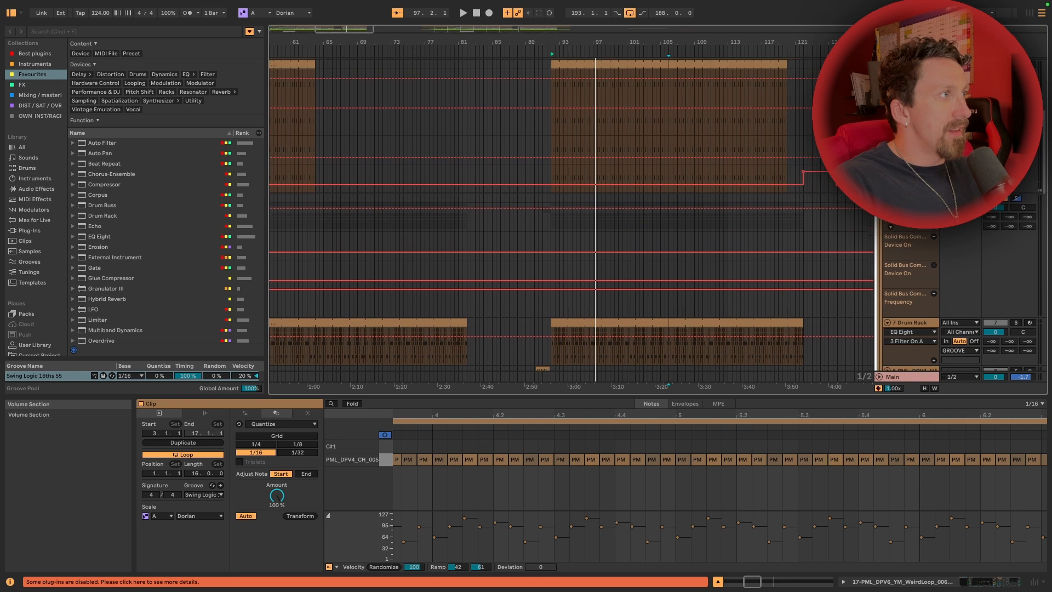
Audition the GROOVE group, and display the DRUMS group's device chain to examine its compression and EQ during playback
key(space)
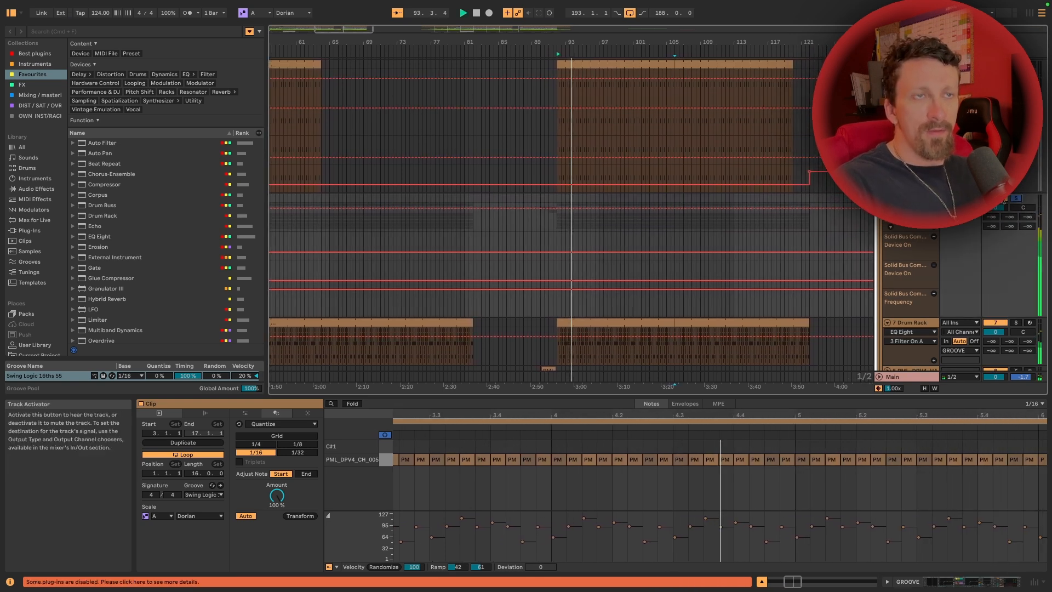
key(space)
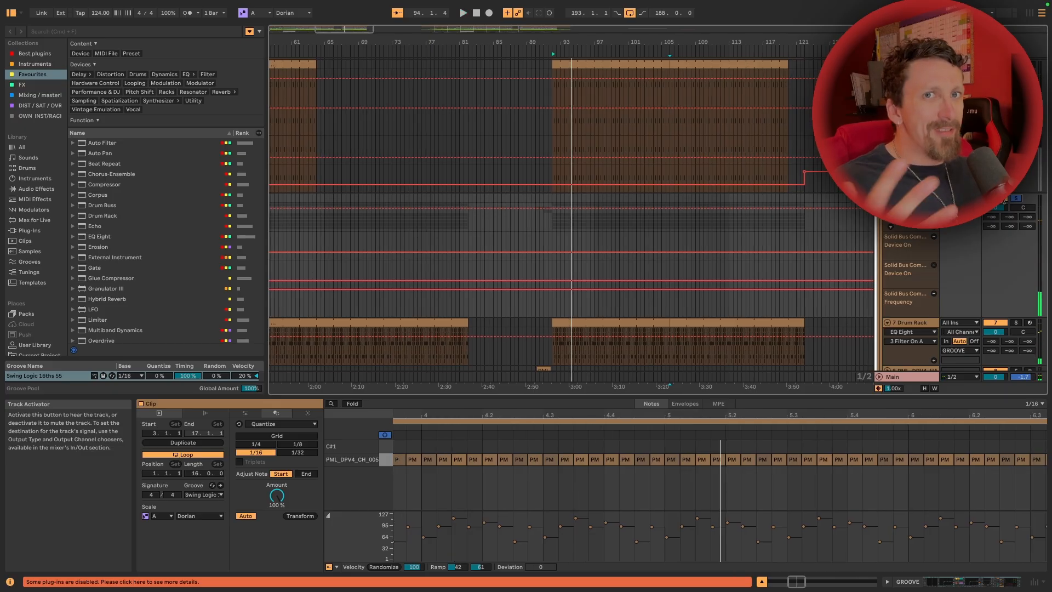
scroll(658, 213, up, 1)
scroll(657, 214, up, 5)
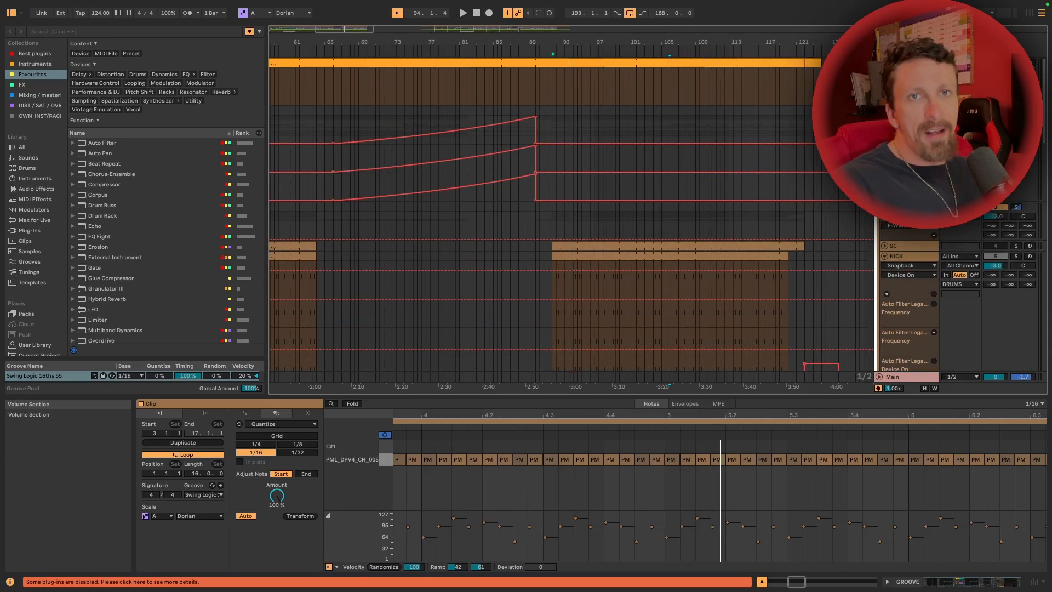
scroll(995, 230, down, 2)
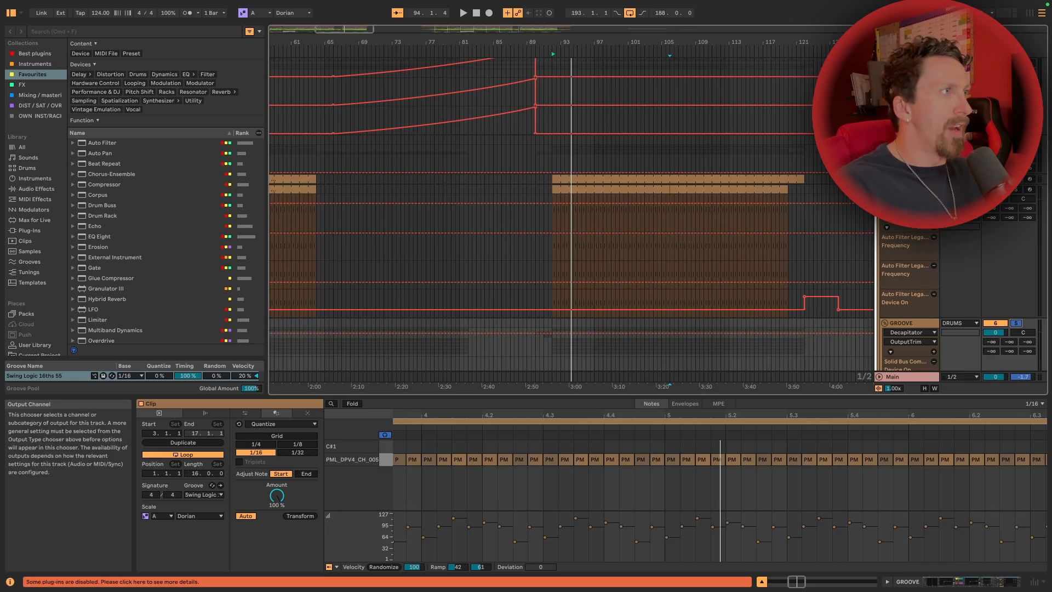
click(669, 139)
key(shift+Tab)
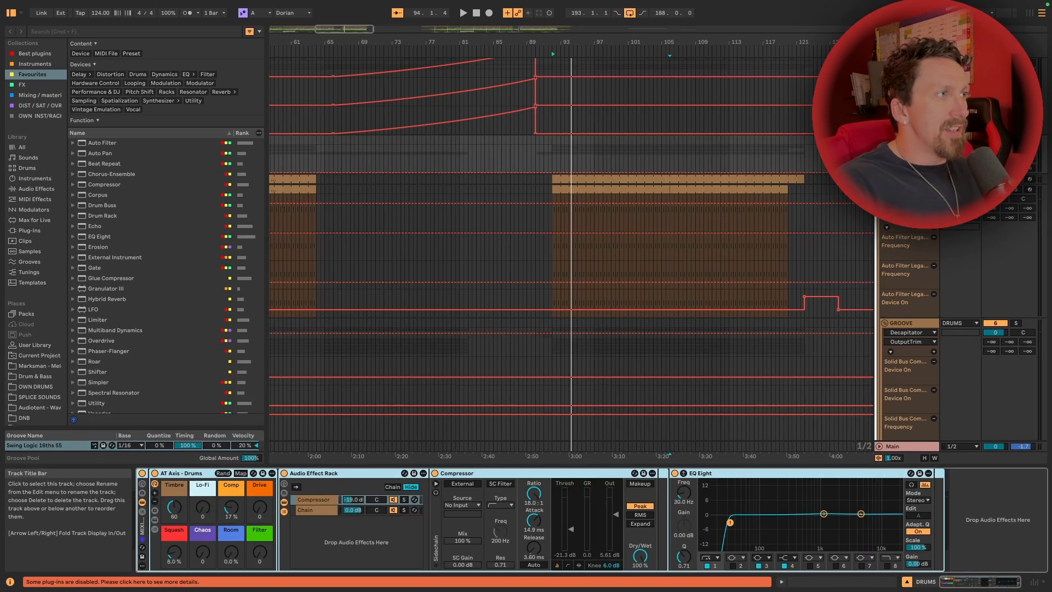
key(space)
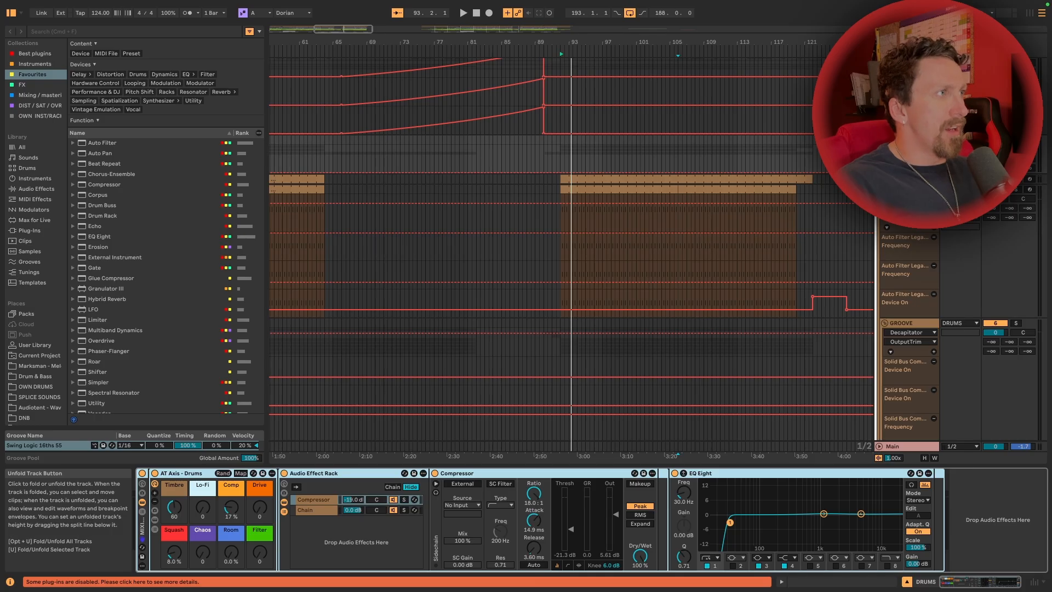
Fold the drum tracks, unfold the blue bass group and display the device chain of the 22-BASS - DEEP PLUCKY track
click(881, 141)
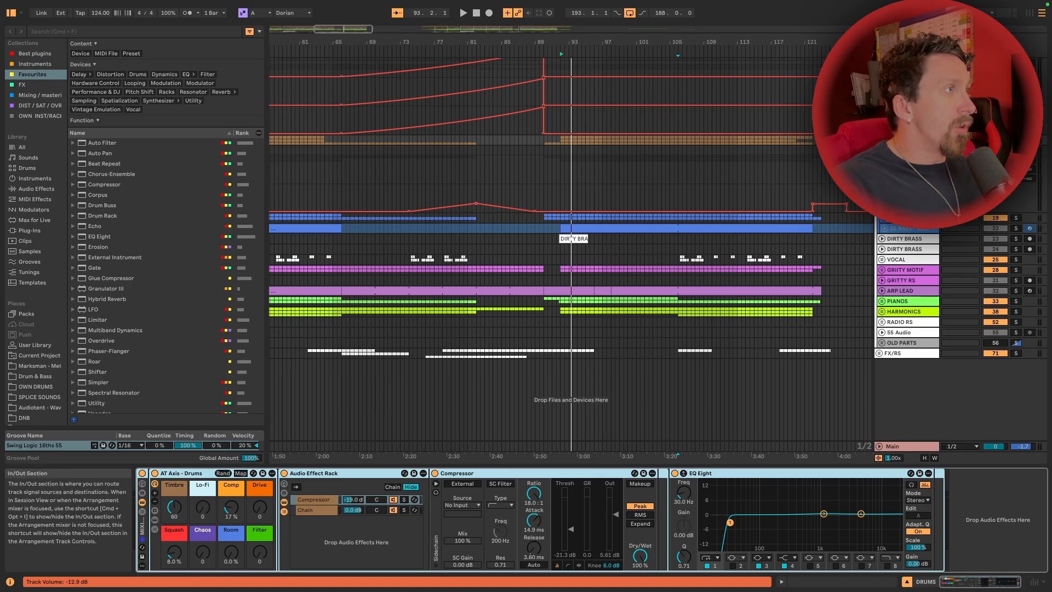
click(883, 218)
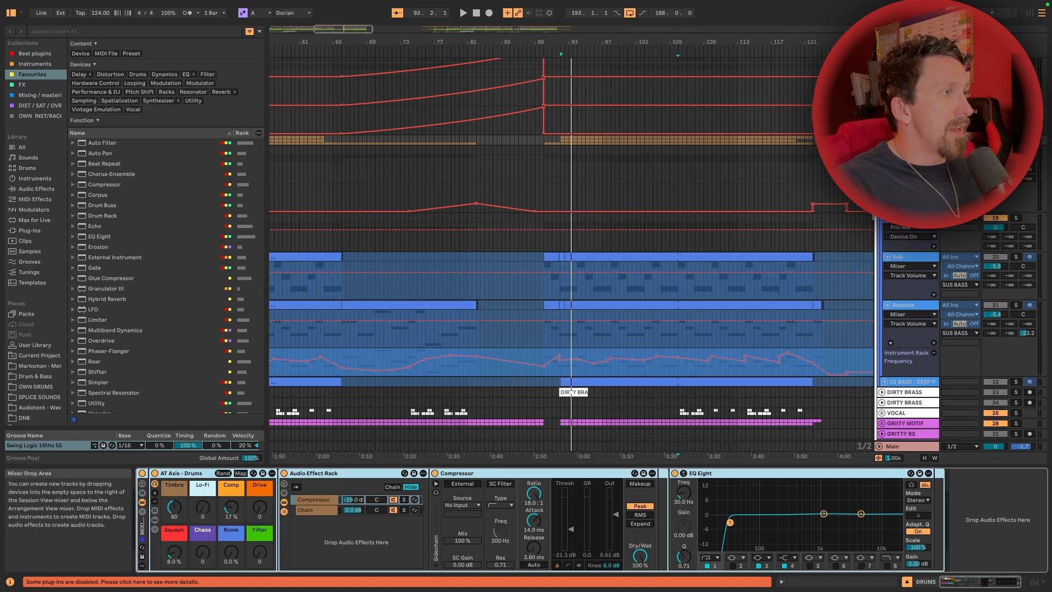
scroll(874, 218, down, 4)
scroll(873, 218, down, 2)
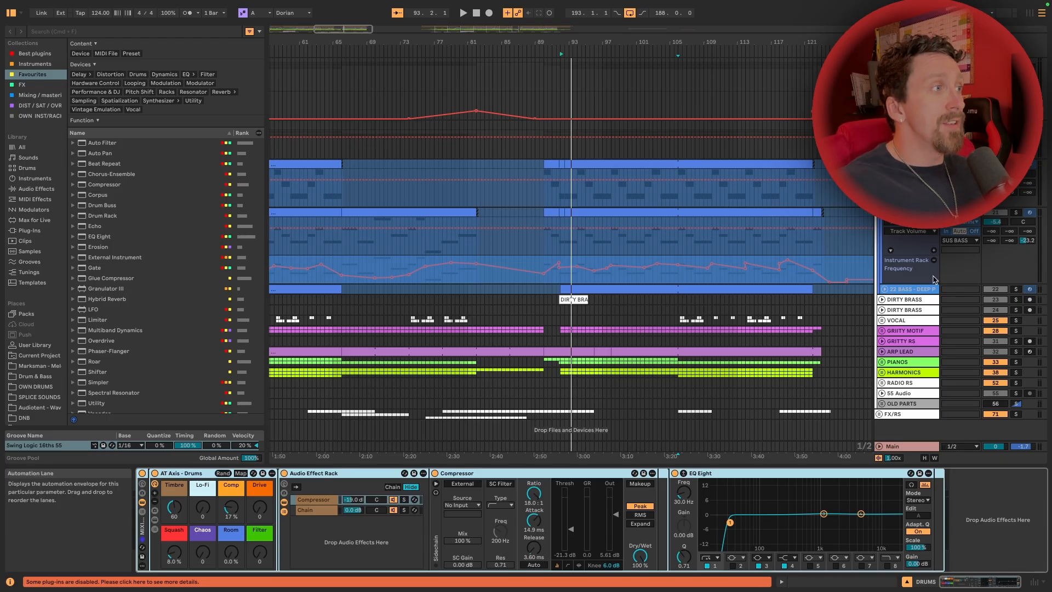
click(1029, 293)
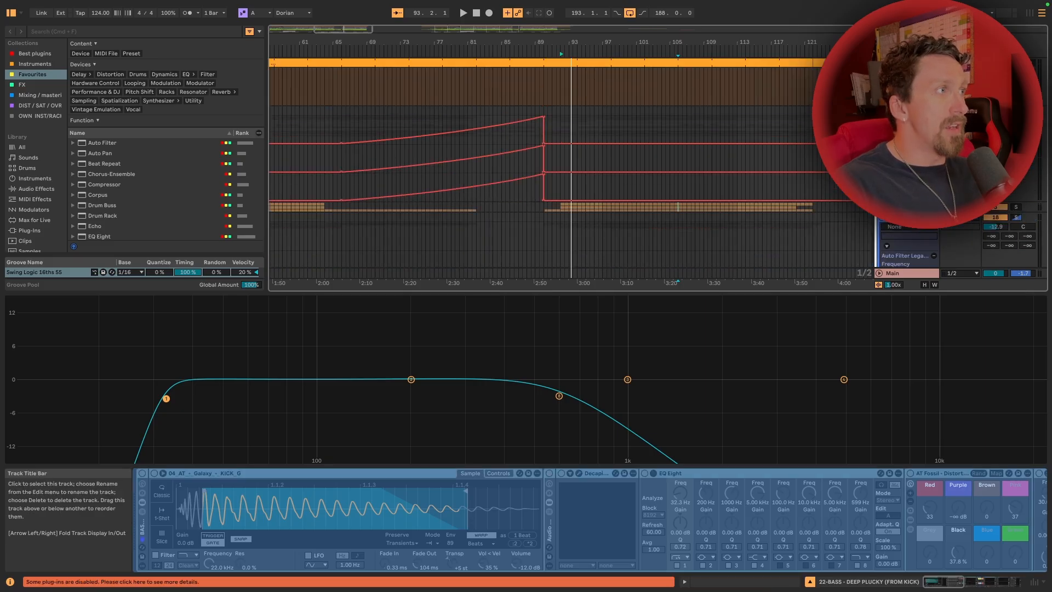
Select the KICK track's clip from bar 92 and play it while viewing the kick sample and its EQ Eight curve
scroll(1011, 224, down, 3)
scroll(910, 142, down, 2)
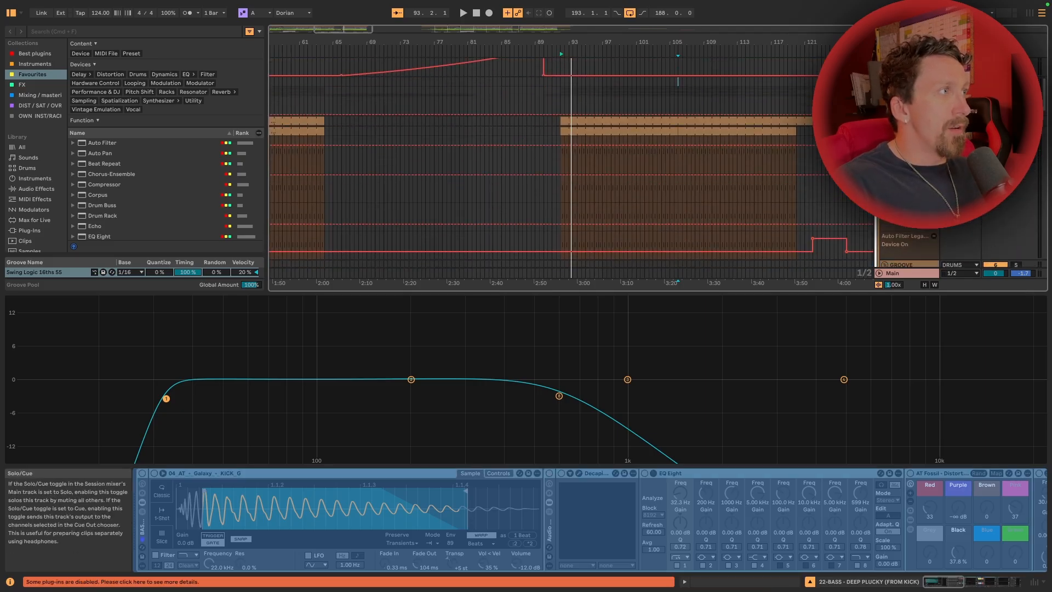
click(910, 131)
click(573, 130)
key(space)
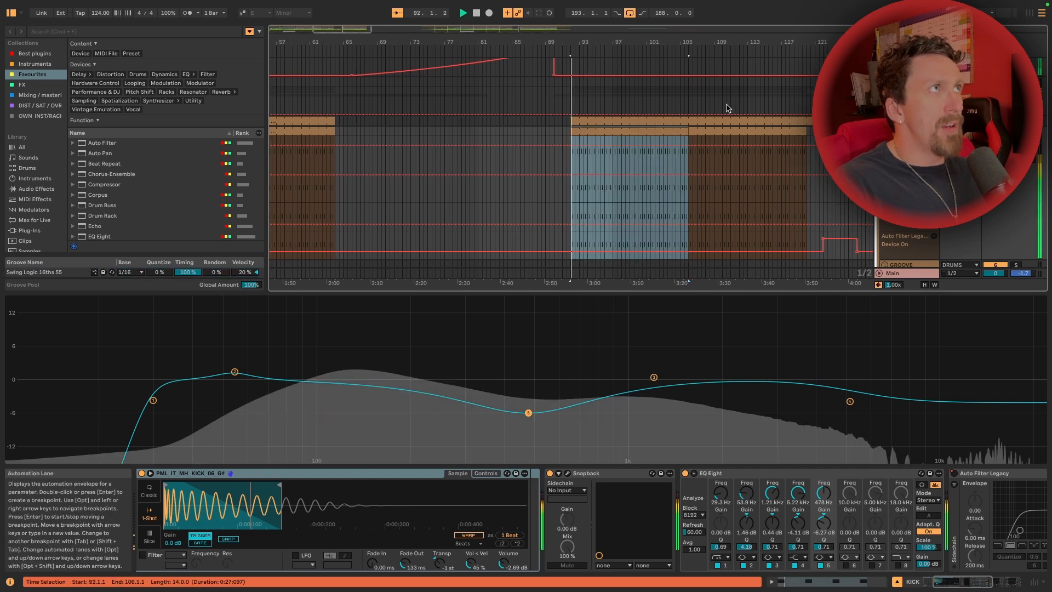
Unfold the 22-BASS - DEEP PLUCKY track, listen to it together with the kick, and stop playback
scroll(722, 107, down, 6)
scroll(722, 111, down, 10)
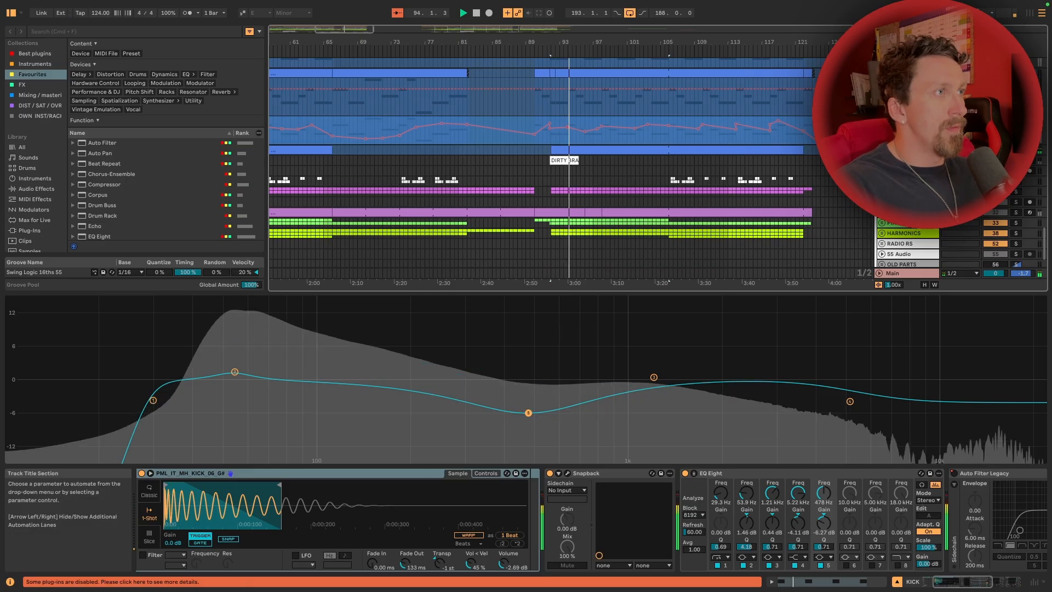
click(881, 150)
click(576, 189)
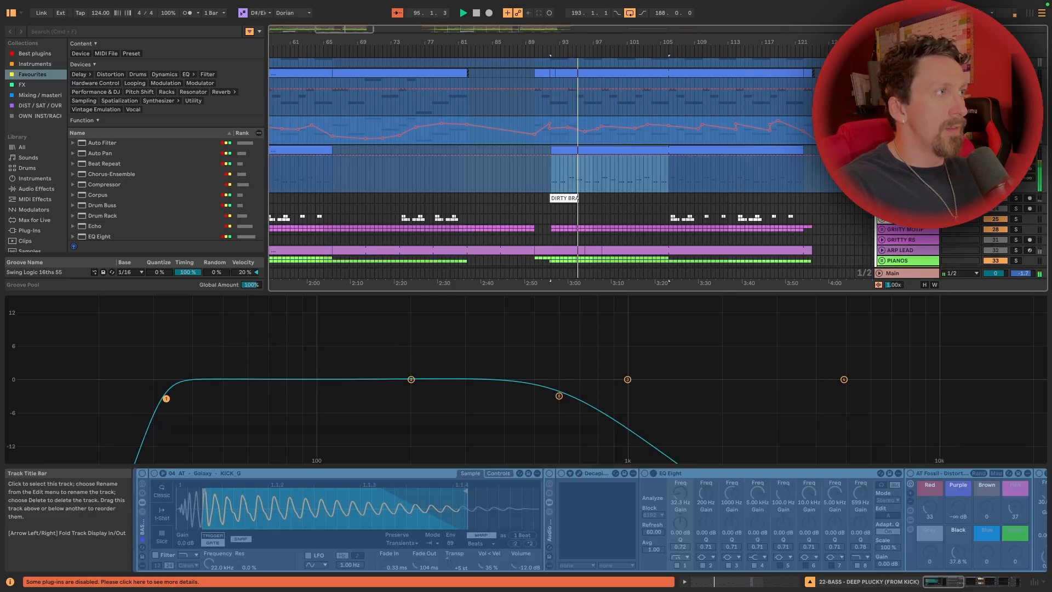
key(space)
Open the deep plucky bass MIDI clip from bar 92 and zoom in on its opening bars
double_click(573, 150)
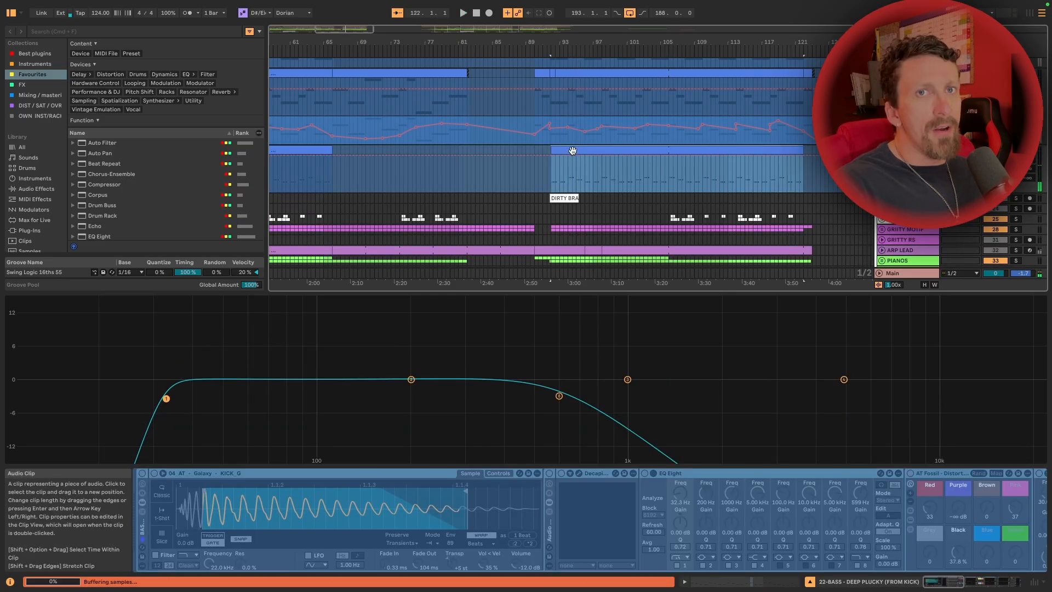
drag(618, 396, 618, 312)
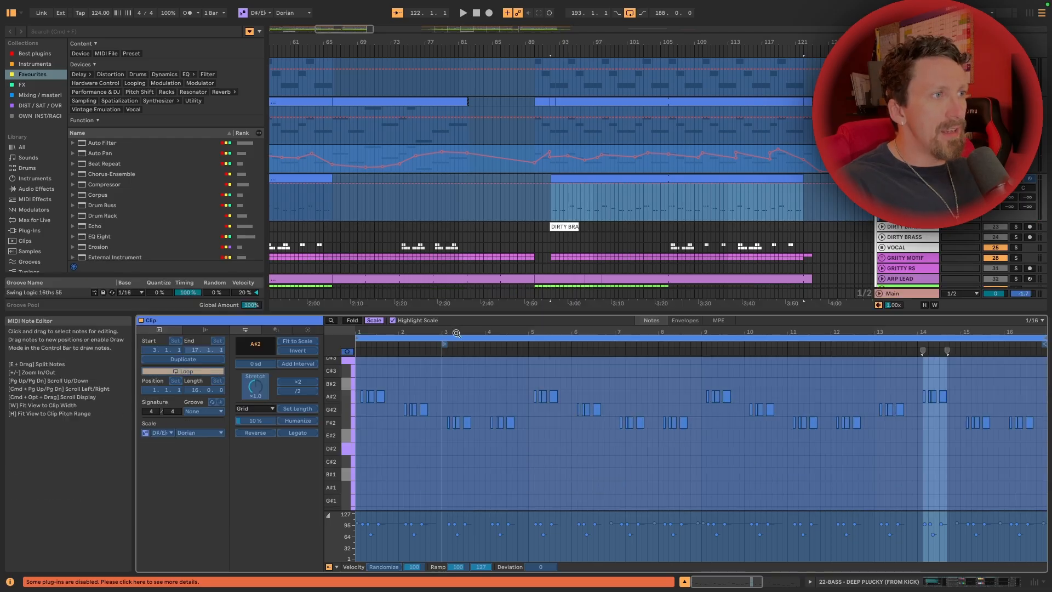
drag(455, 331, 541, 364)
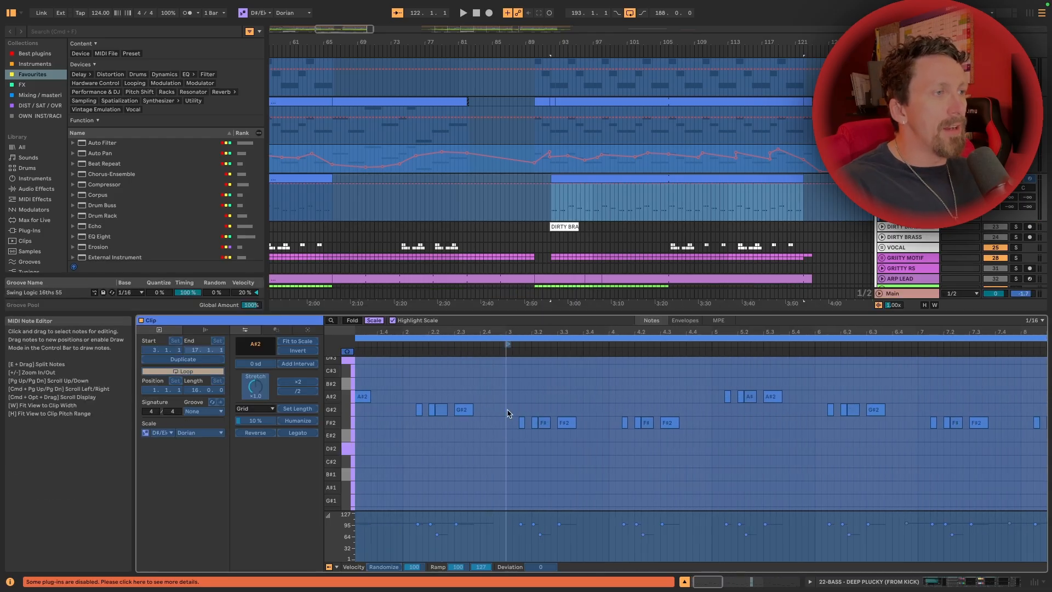
scroll(507, 399, left, 3)
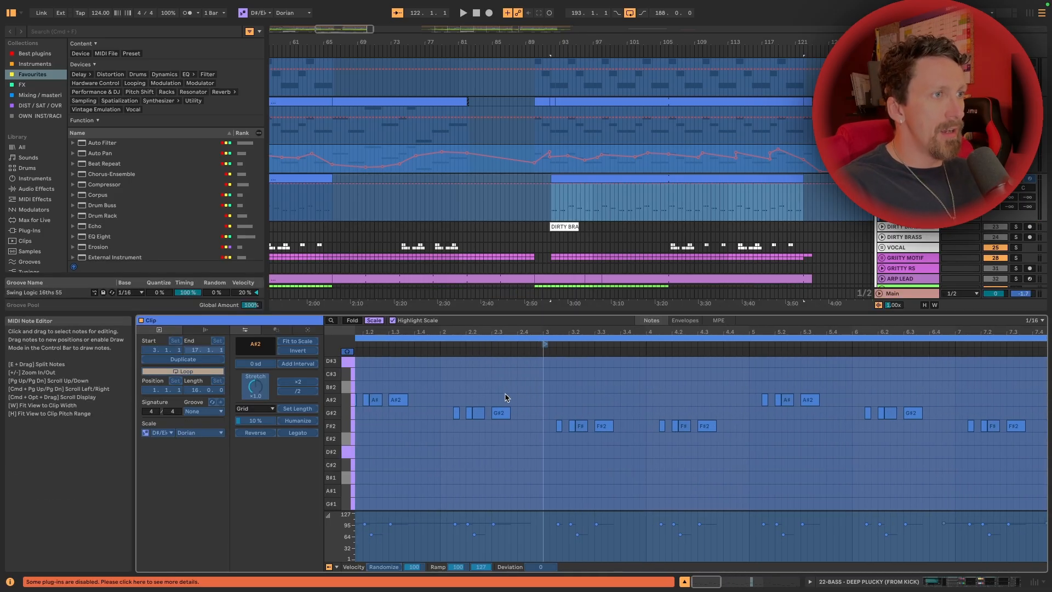
Highlight all A#2, G#2 and F#2 notes in turn to examine the bass pattern across the clip
click(347, 401)
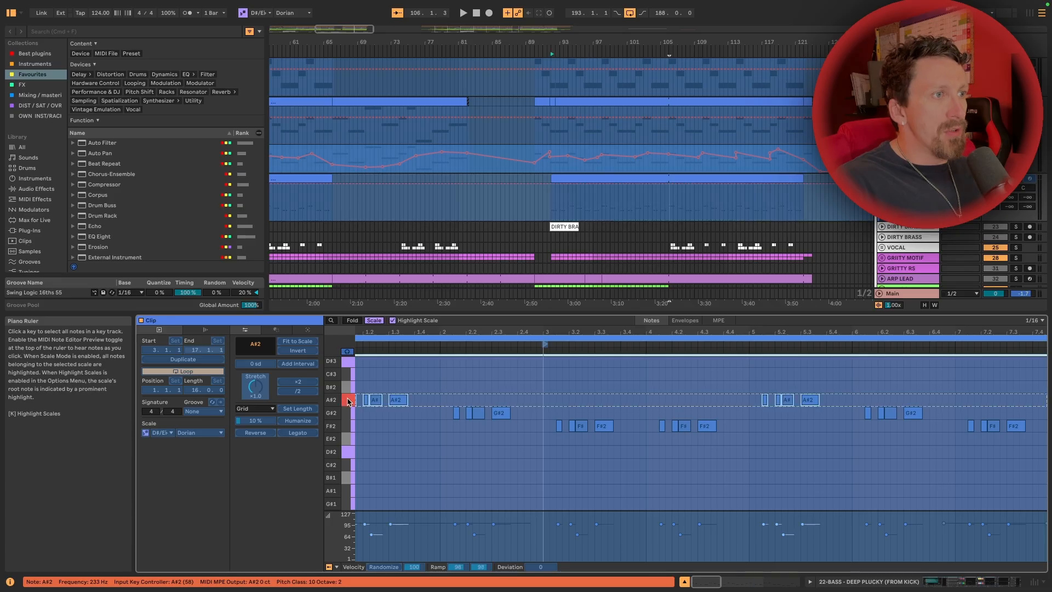
click(347, 418)
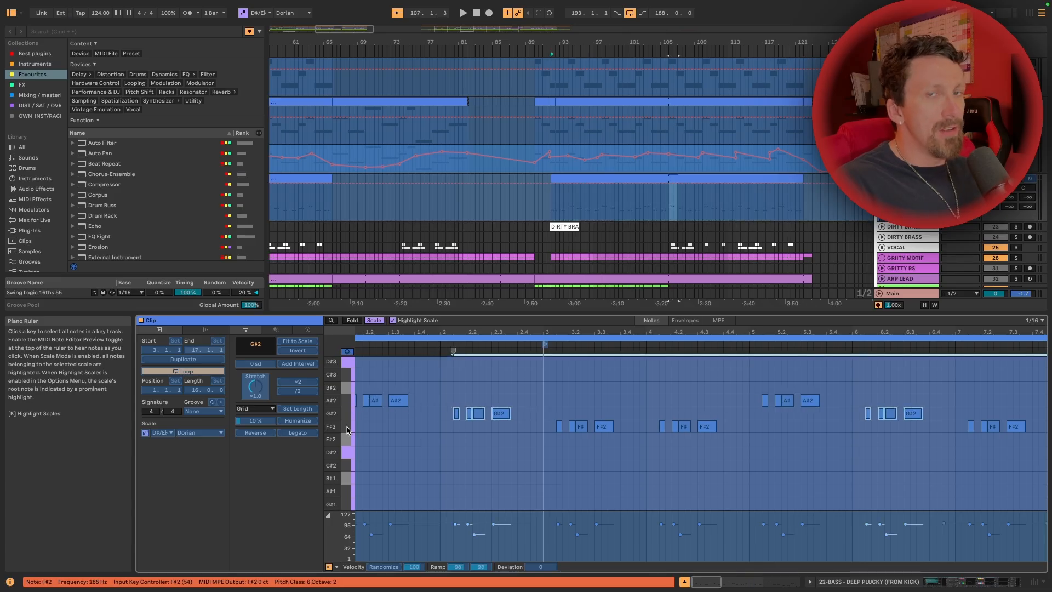
click(347, 430)
scroll(493, 424, right, 10)
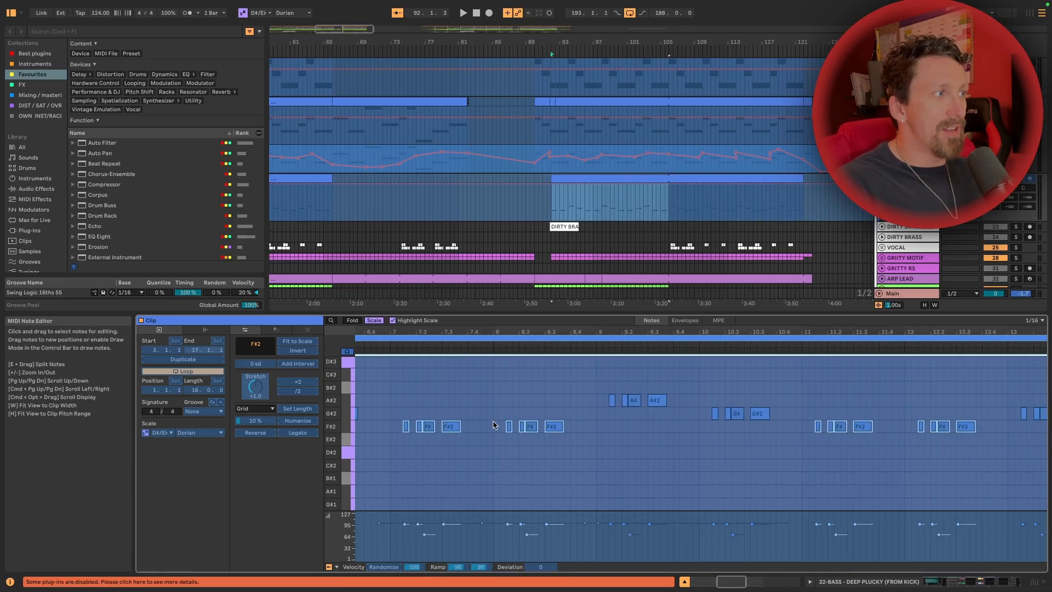
scroll(495, 424, left, 8)
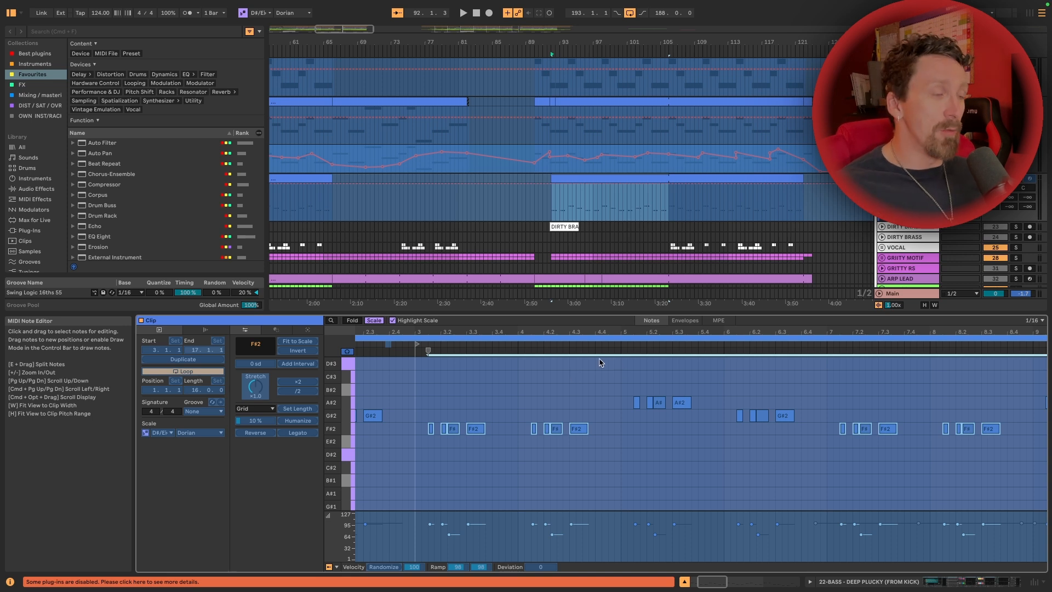
drag(557, 331, 544, 330)
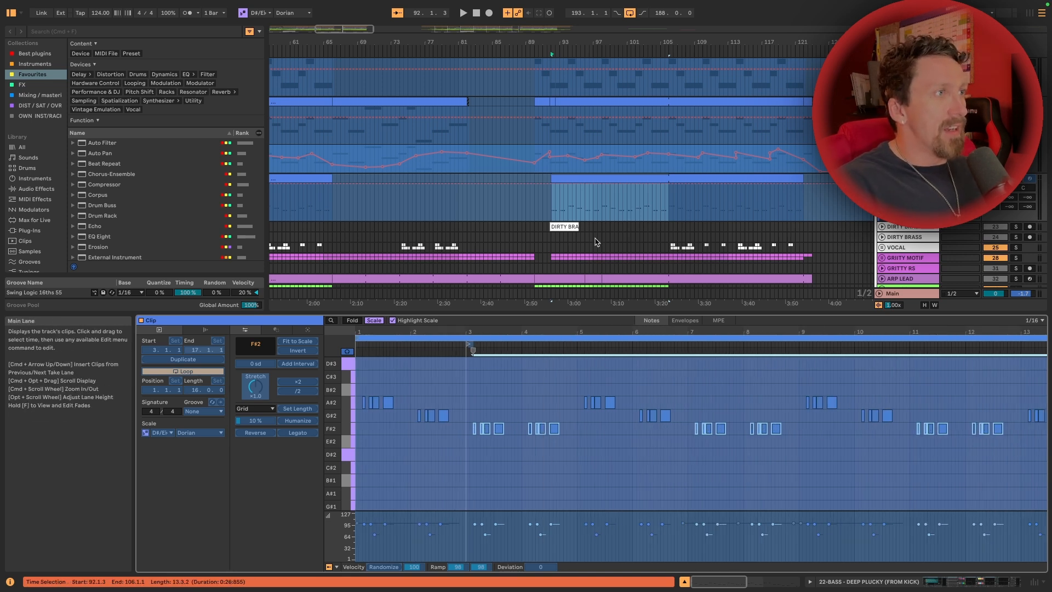
Play the deep plucky bass from bar 105 while following its MIDI notes, and stop playback
click(664, 203)
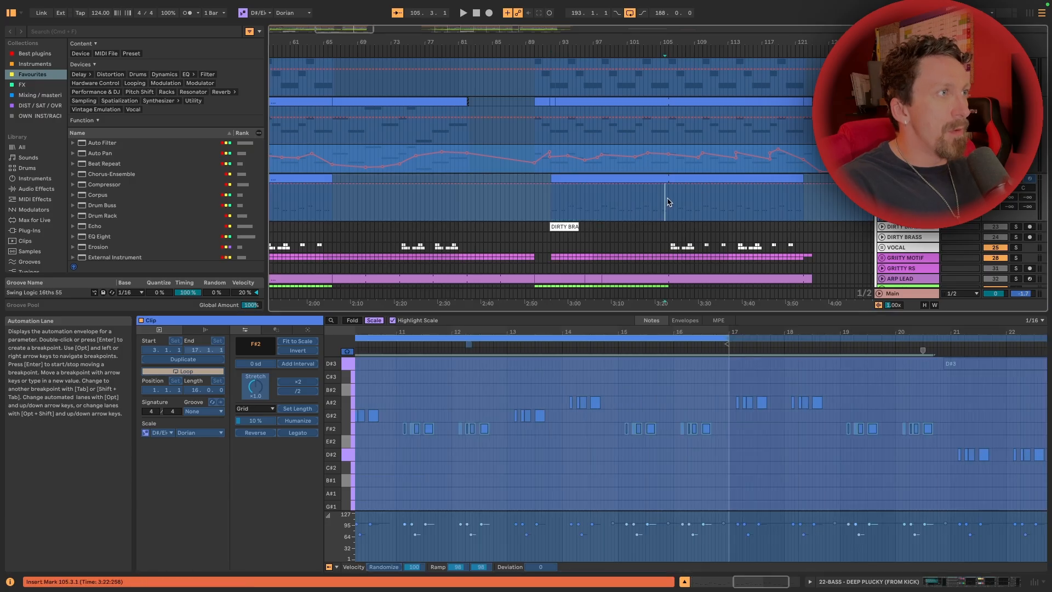
key(space)
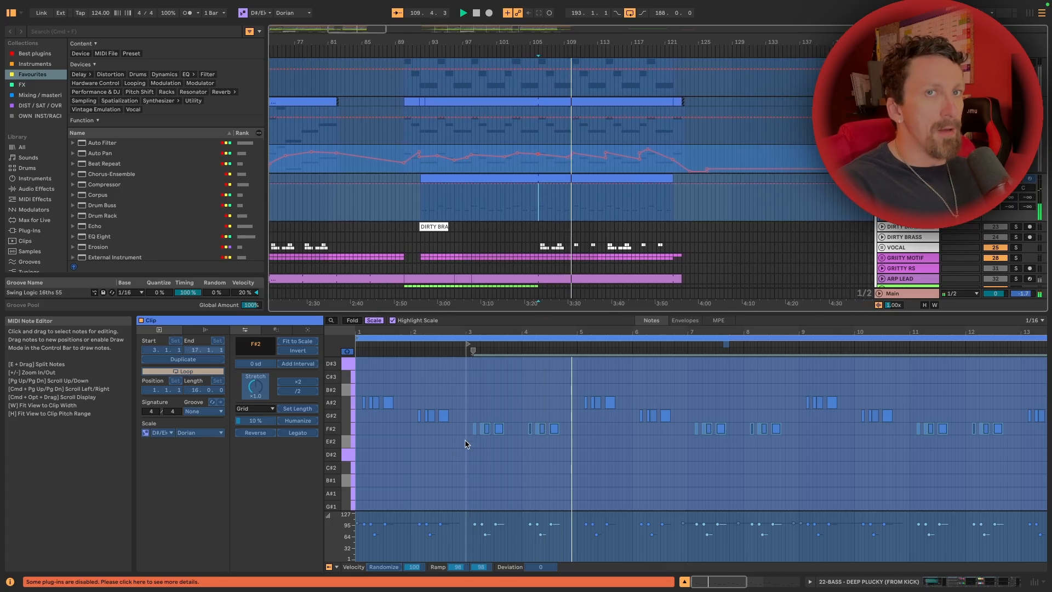
key(space)
Return to the deep plucky bass device chain and examine its kick sample, distortion and EQ devices during playback
double_click(906, 178)
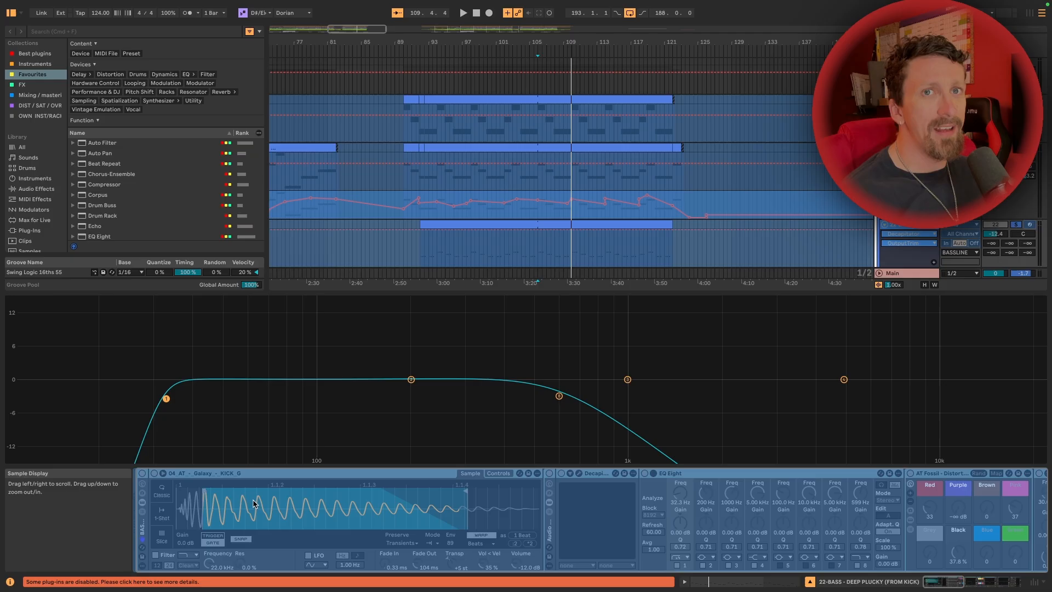
scroll(328, 501, right, 6)
key(space)
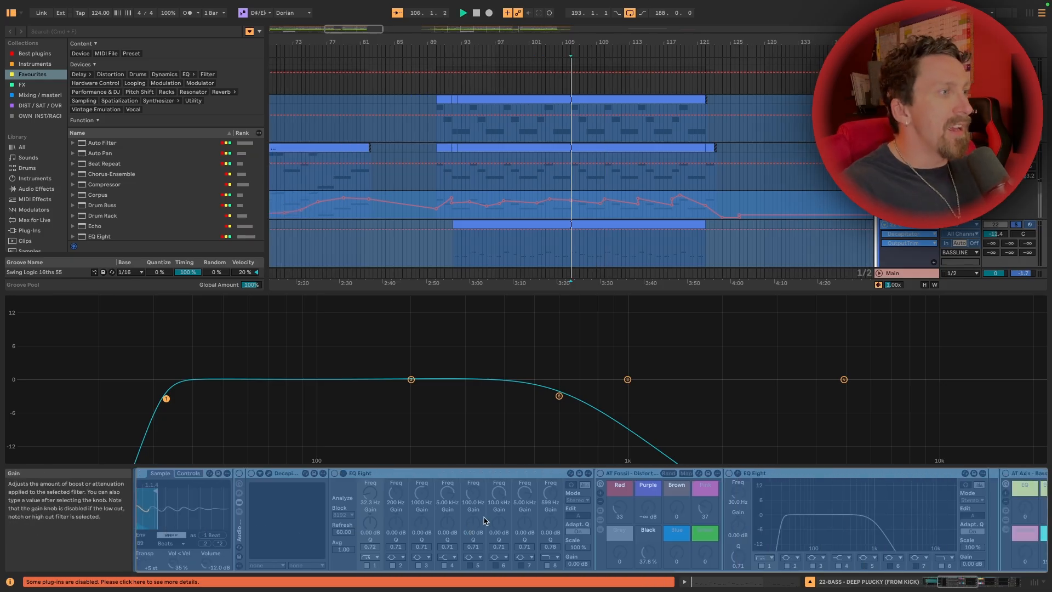
scroll(413, 498, right, 8)
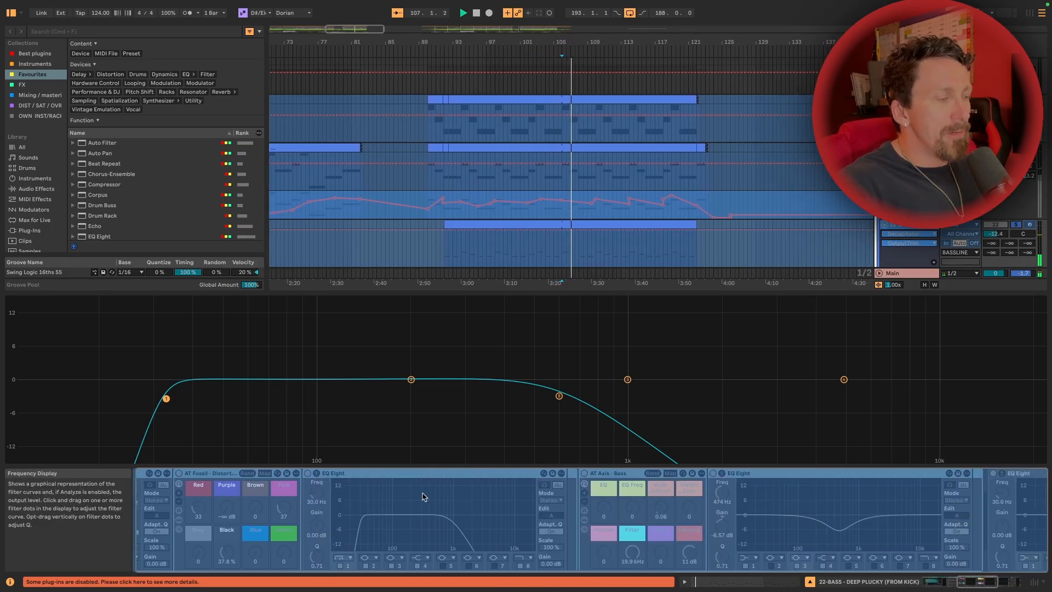
scroll(435, 490, left, 12)
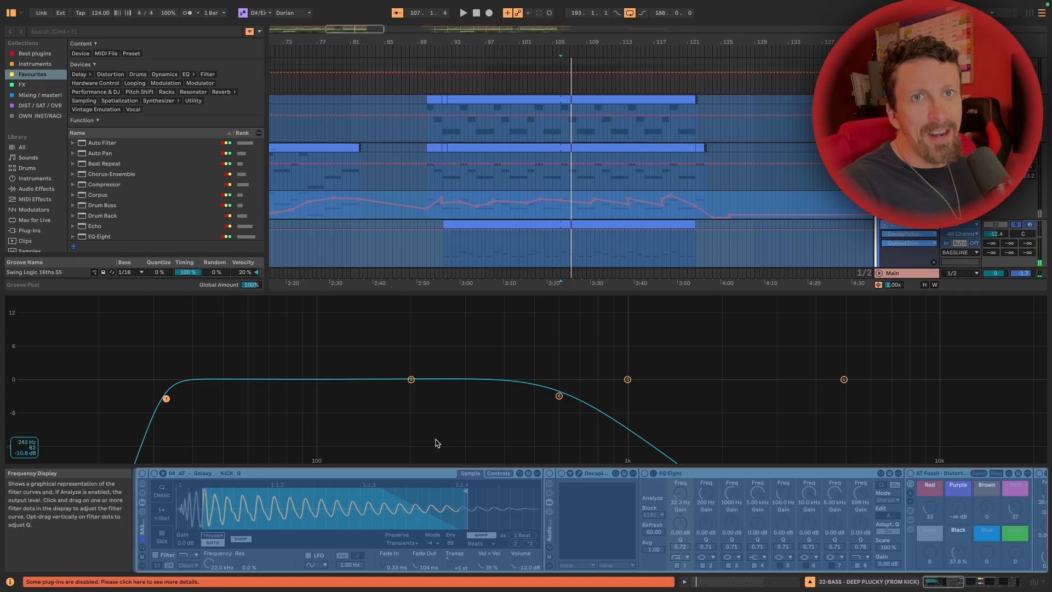
Audition the Sub and Bassline tracks in turn and examine the device chain of each
scroll(651, 173, up, 3)
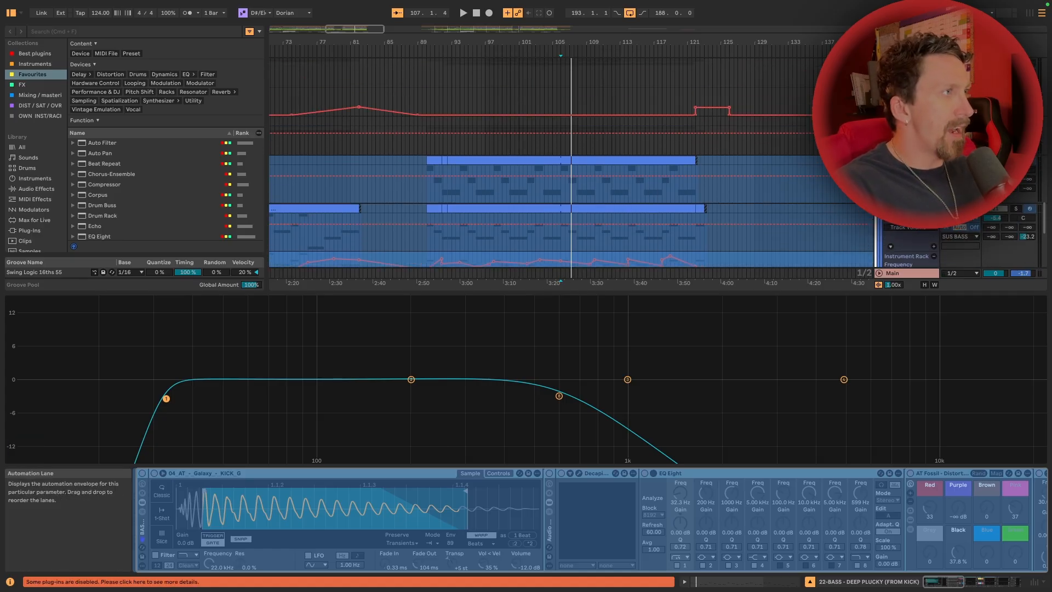
scroll(906, 174, down, 4)
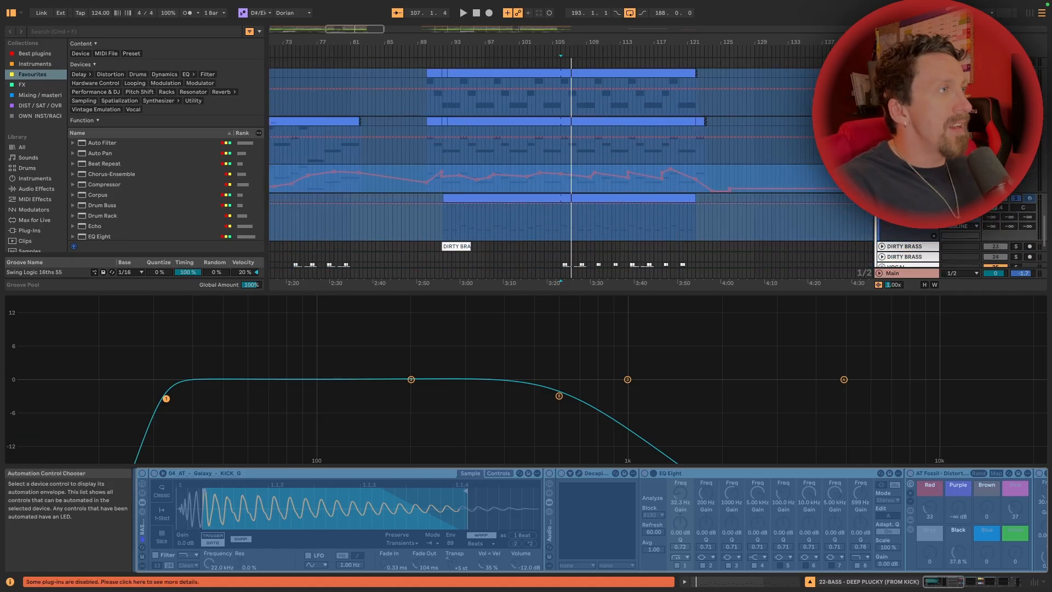
click(906, 121)
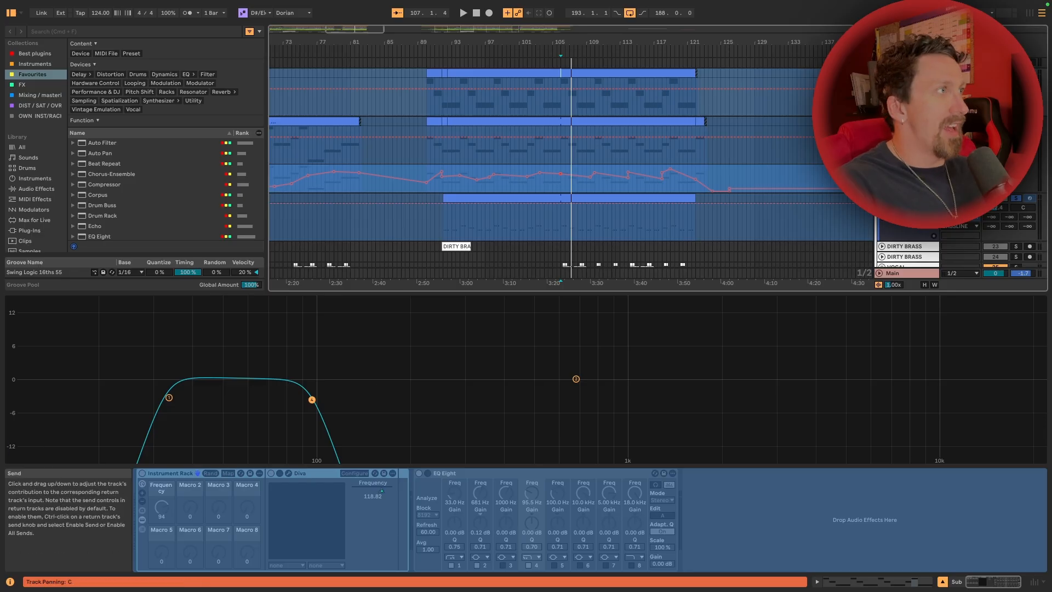
key(space)
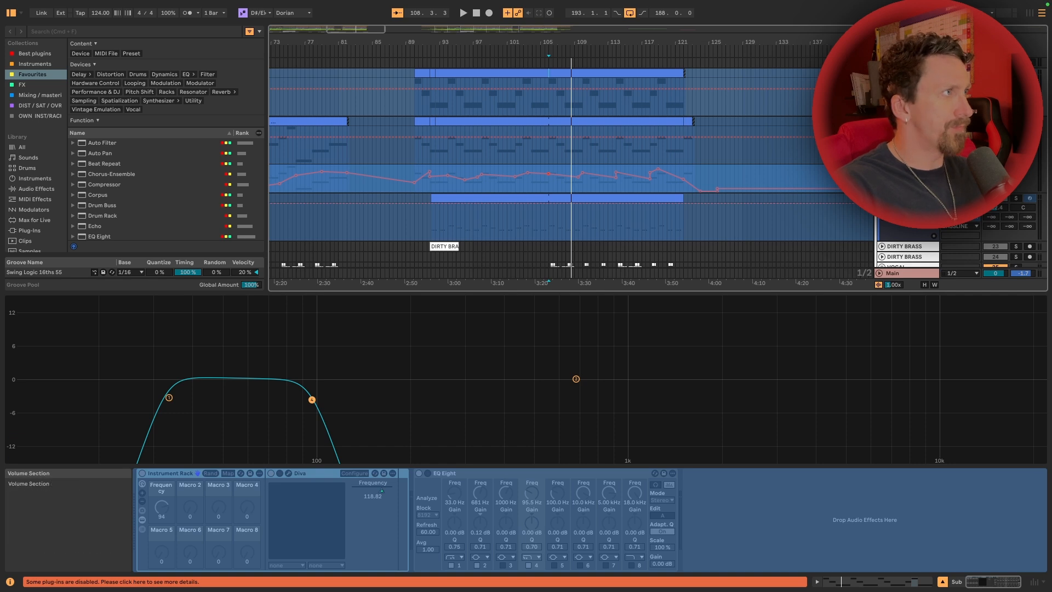
click(910, 121)
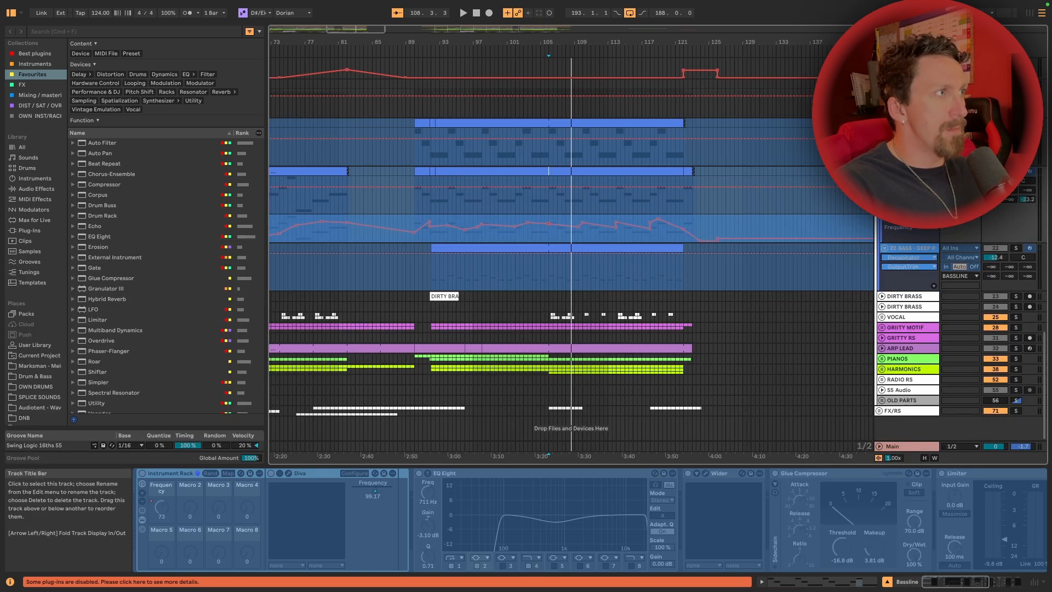
key(space)
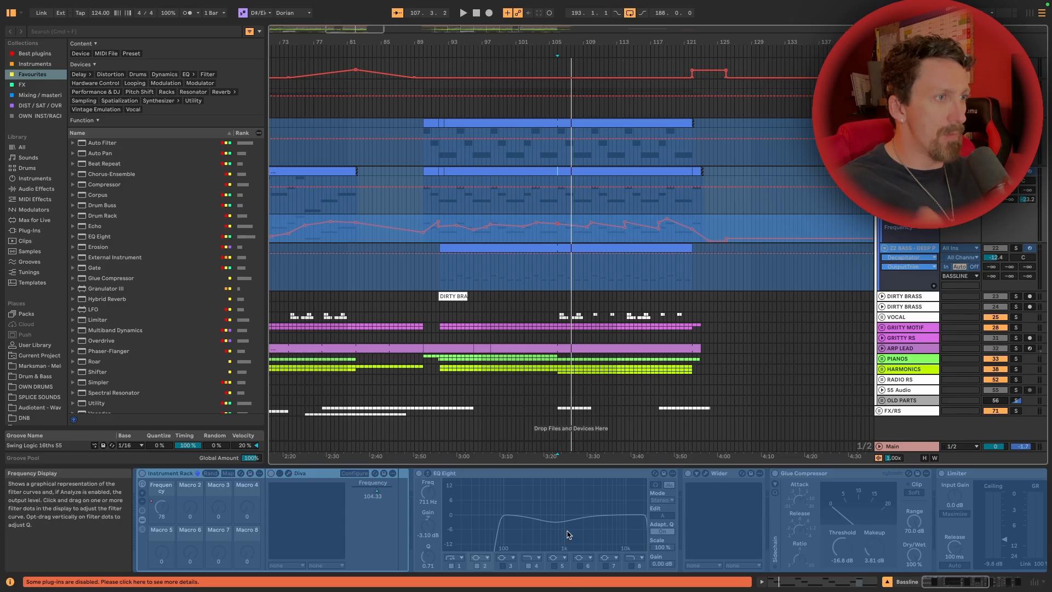
Play the Bassline track from bar 18 and from bar 78 to compare its frequency automation, and stop playback
scroll(568, 534, right, 15)
scroll(568, 535, left, 15)
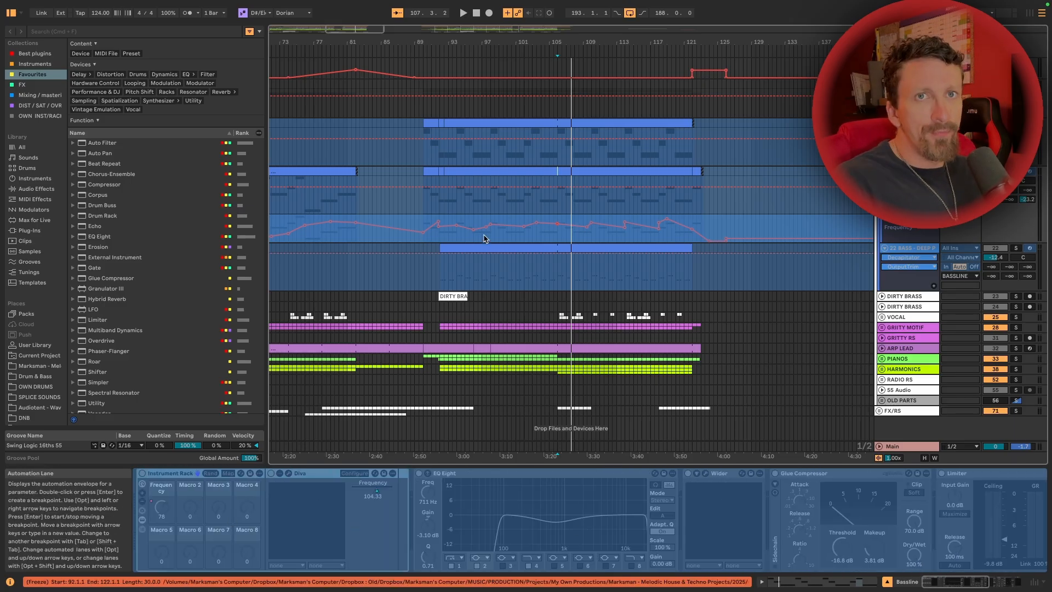
scroll(481, 201, left, 15)
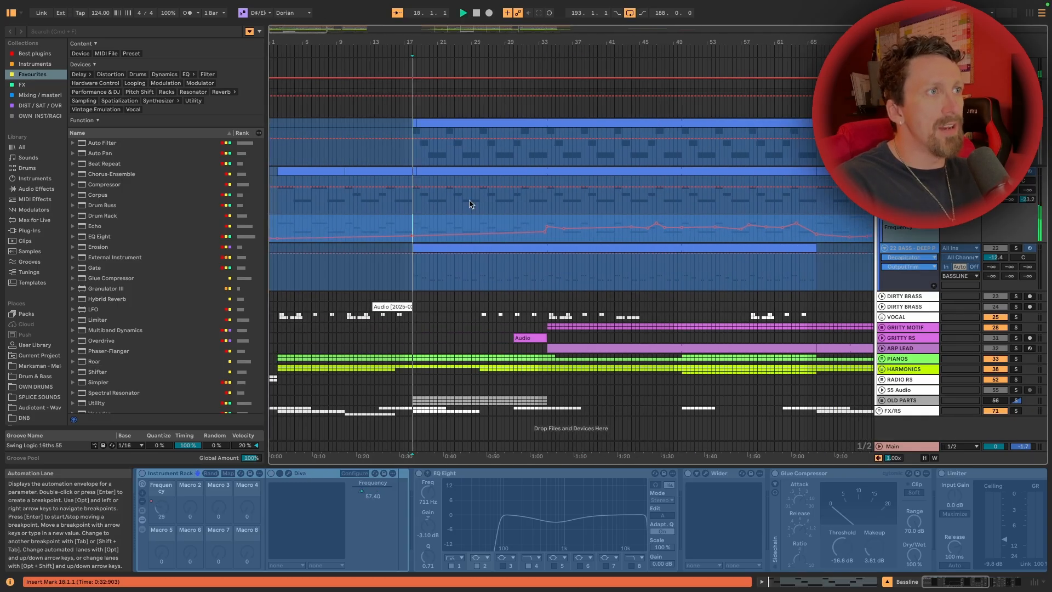
scroll(471, 205, right, 13)
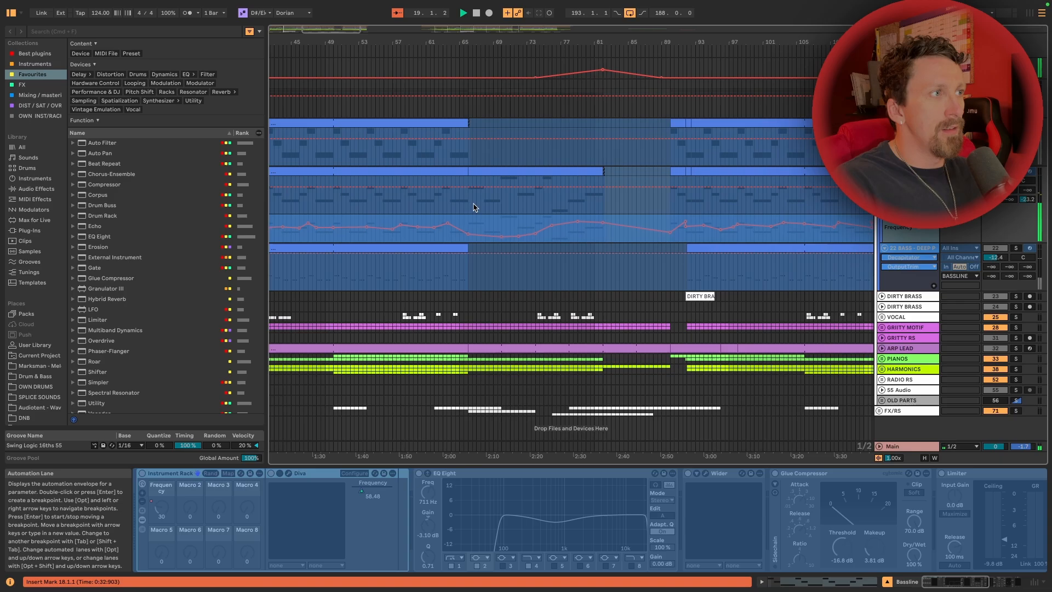
click(387, 207)
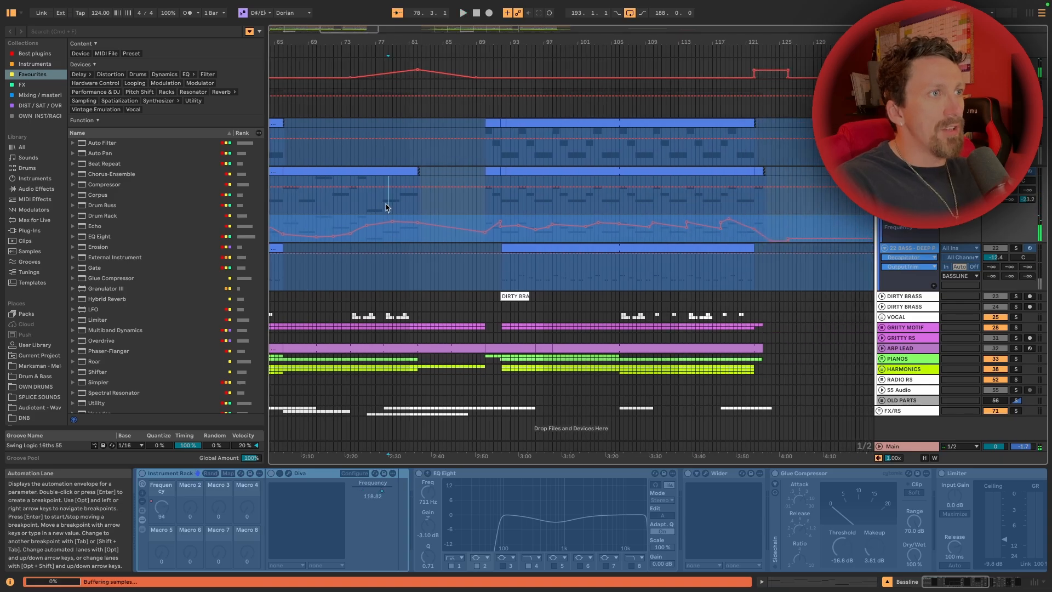
key(space)
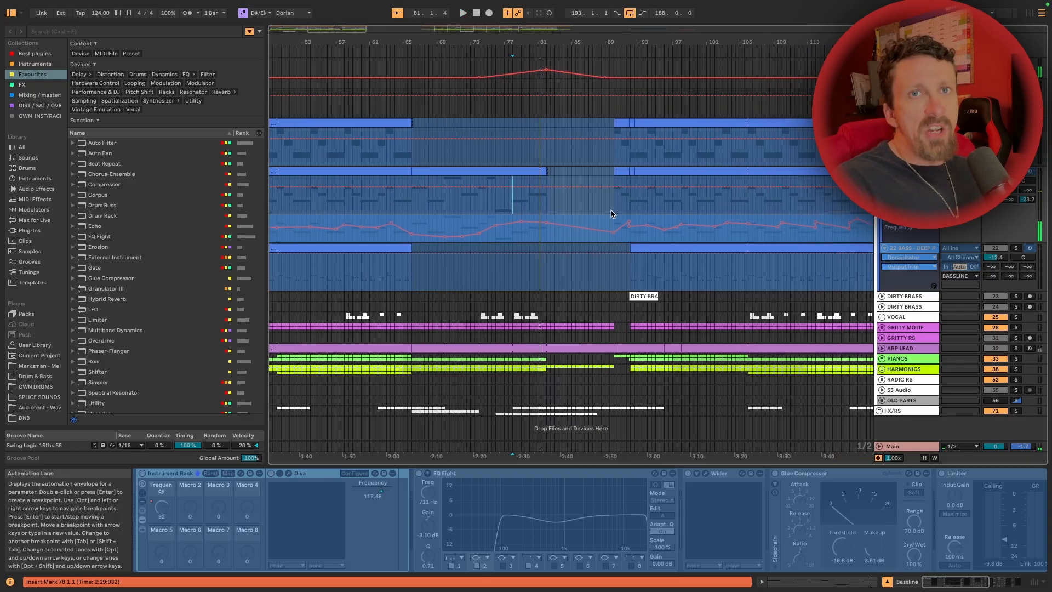
scroll(612, 214, right, 5)
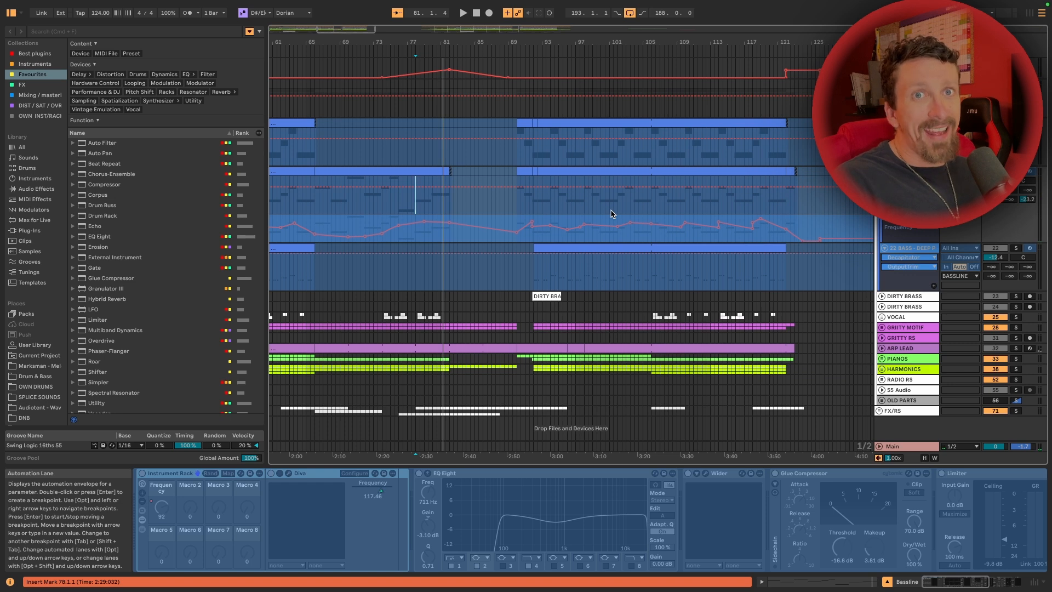
scroll(612, 214, right, 2)
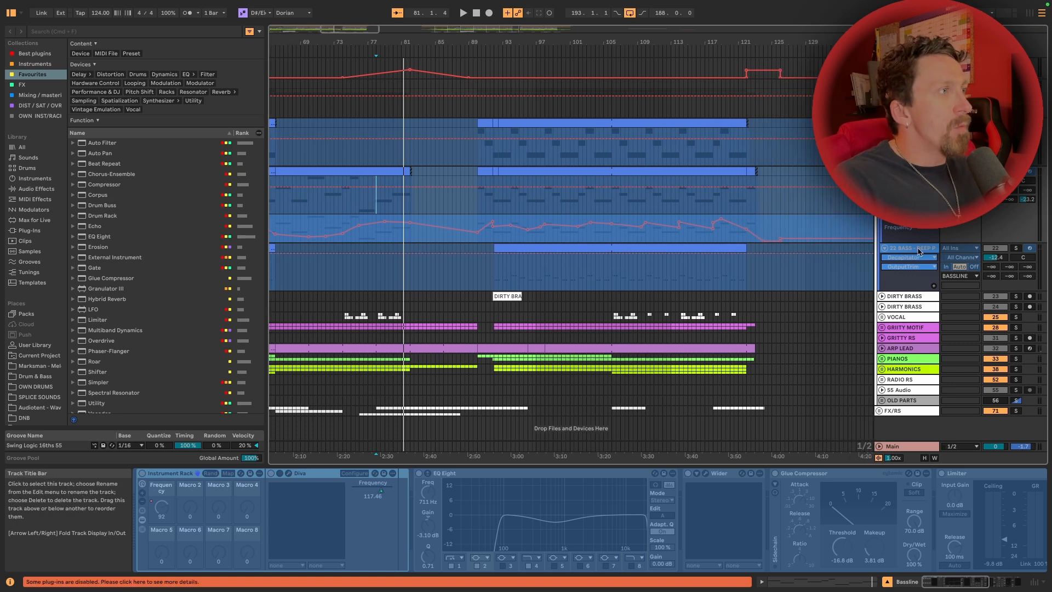
Select the Sus Bass track and open its Pro-MB plug-in to examine the sidechained frequency bands
click(886, 249)
click(886, 249)
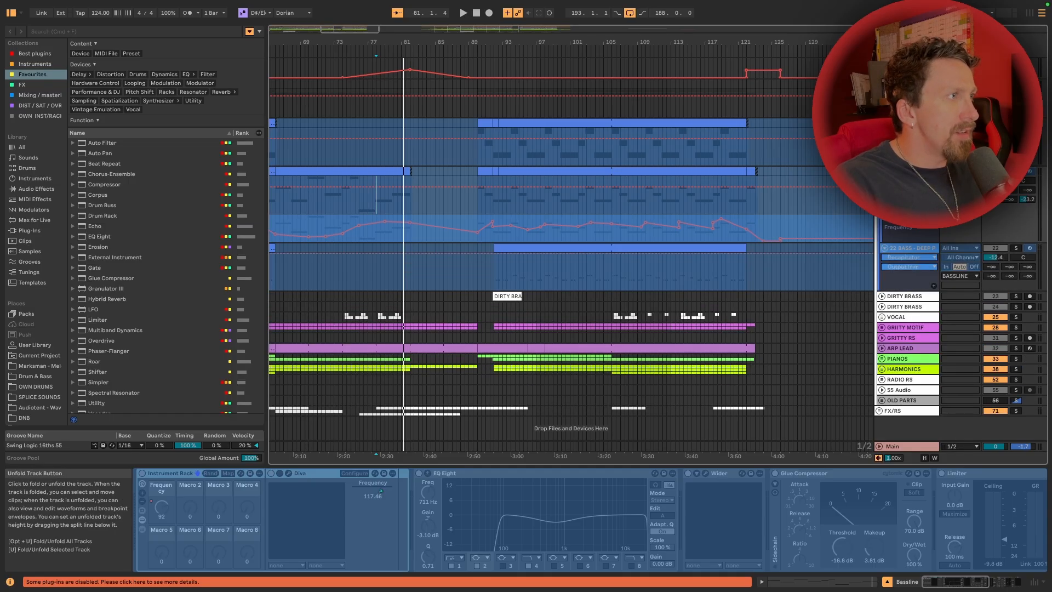
scroll(888, 248, up, 3)
scroll(887, 248, down, 3)
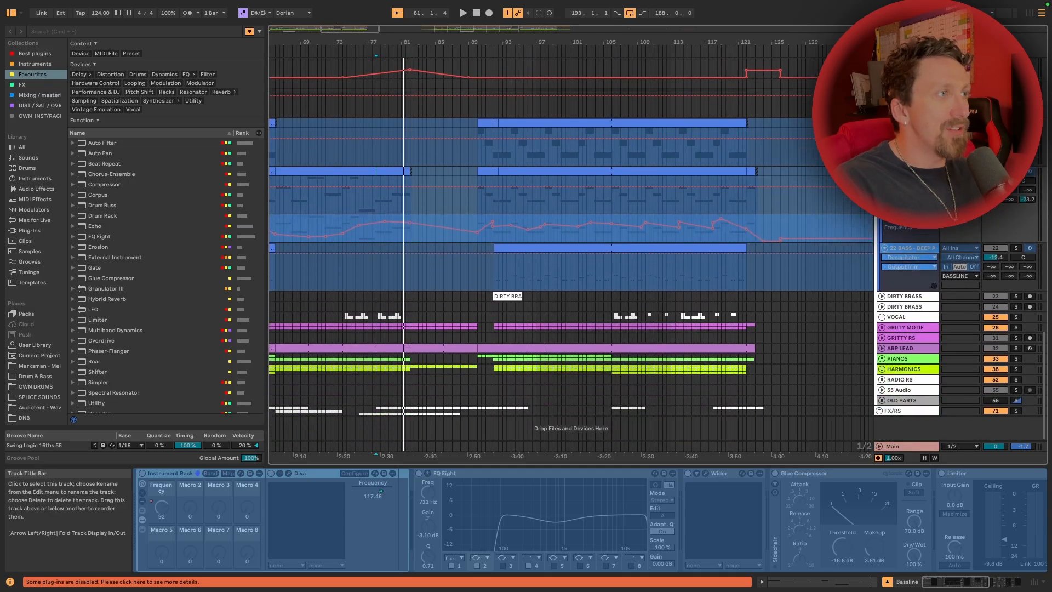
scroll(887, 249, up, 1)
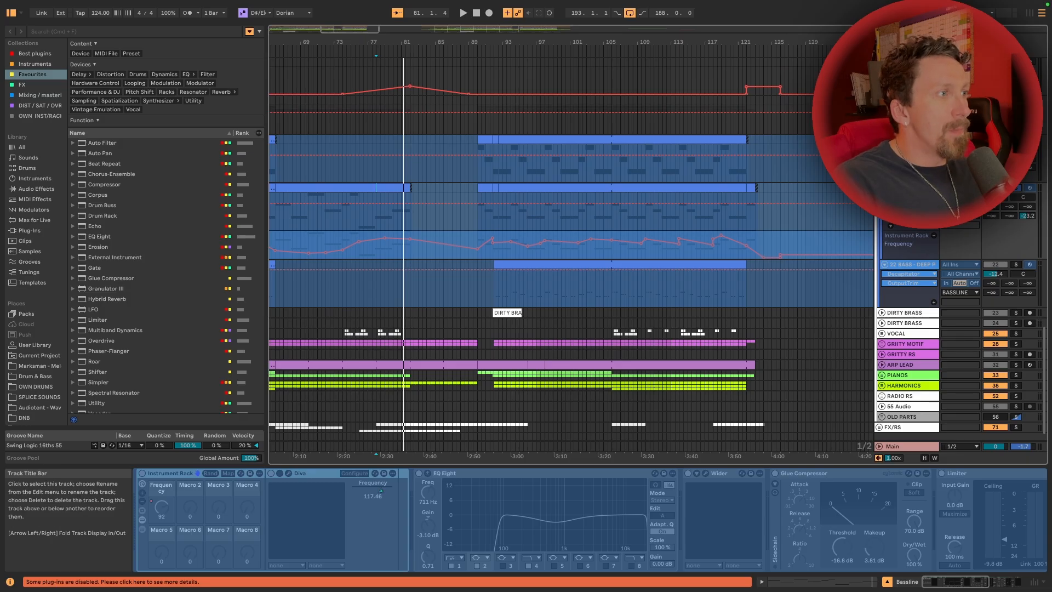
scroll(800, 541, down, 5)
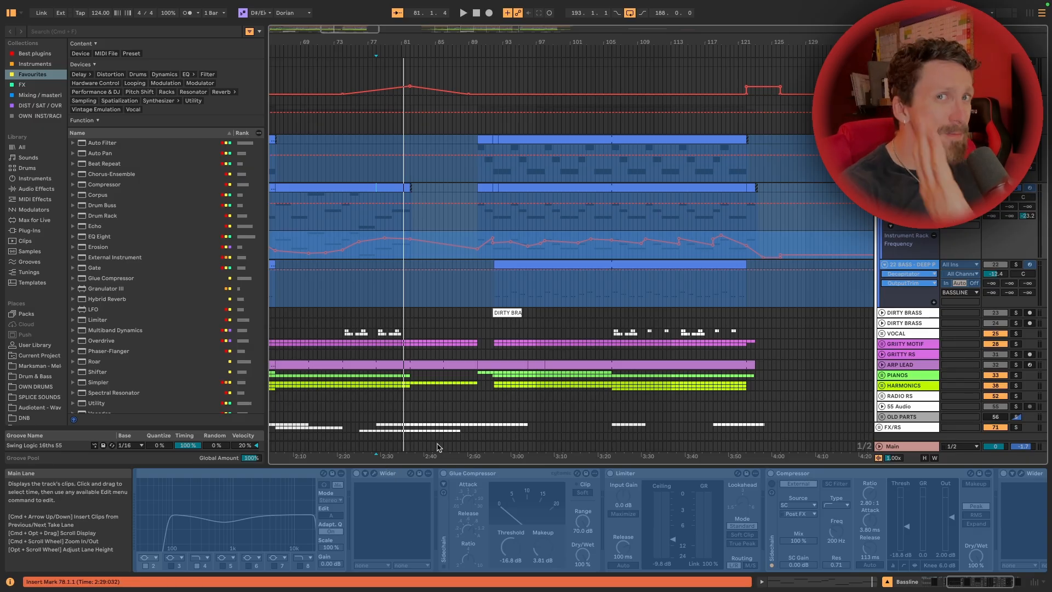
click(909, 100)
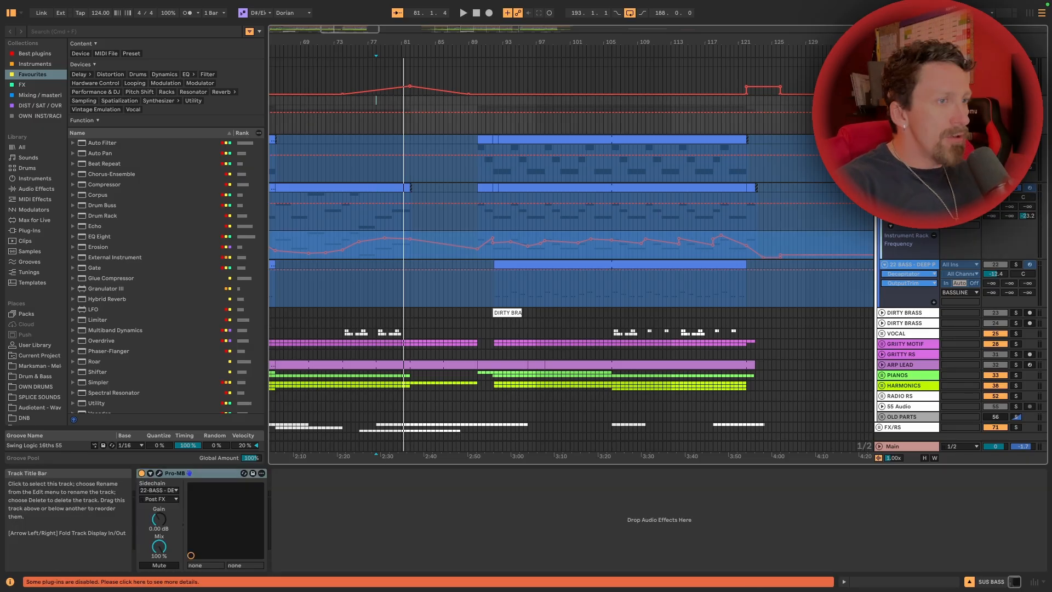
click(159, 472)
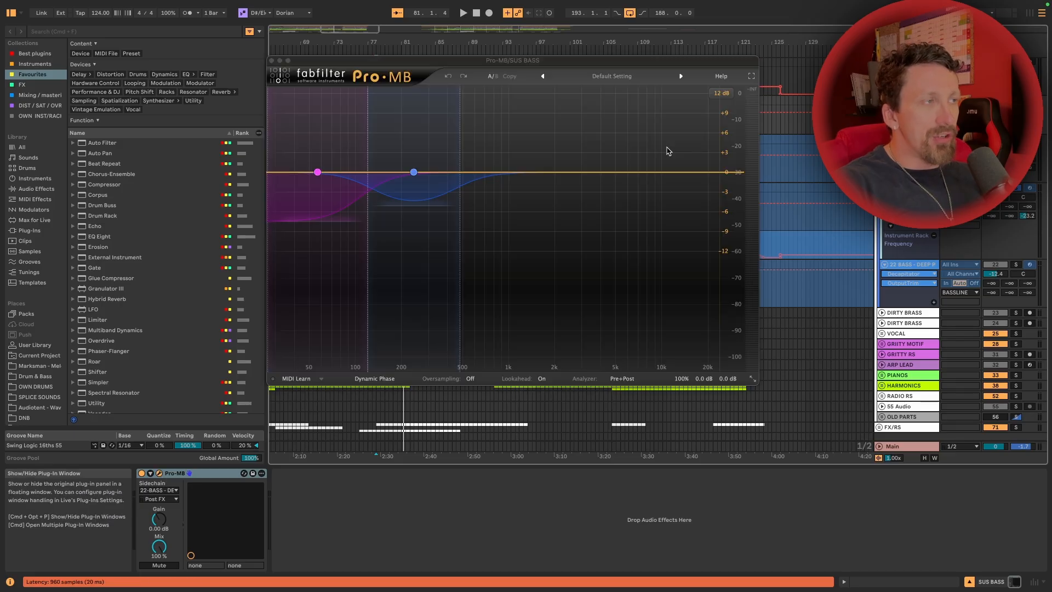
Solo the deep plucky bass and examine the kick alongside it, moving the Pro-MB window clear of the bass clips
click(1015, 265)
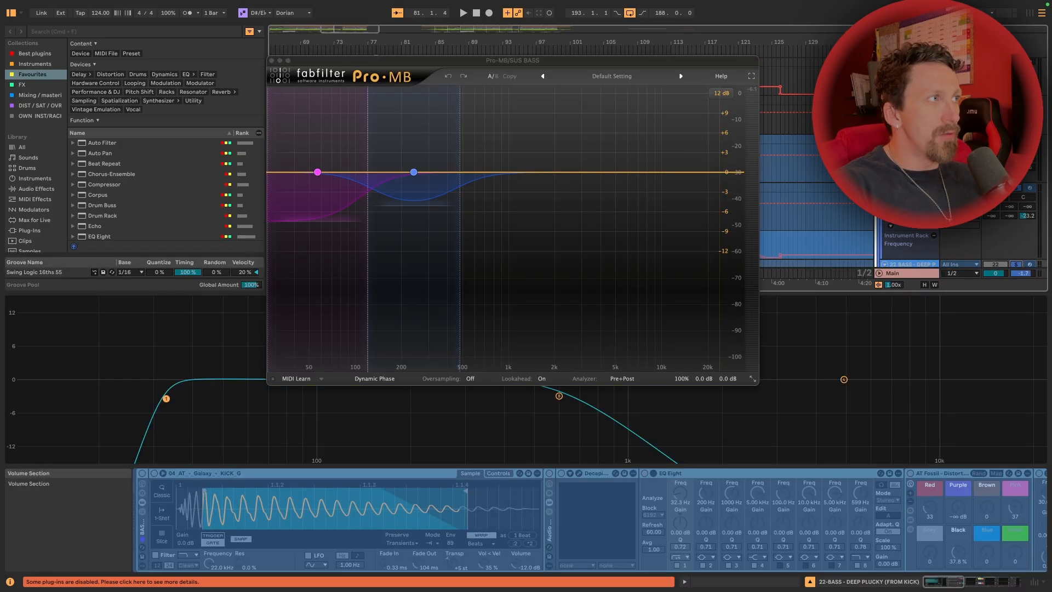
click(909, 100)
scroll(777, 169, up, 15)
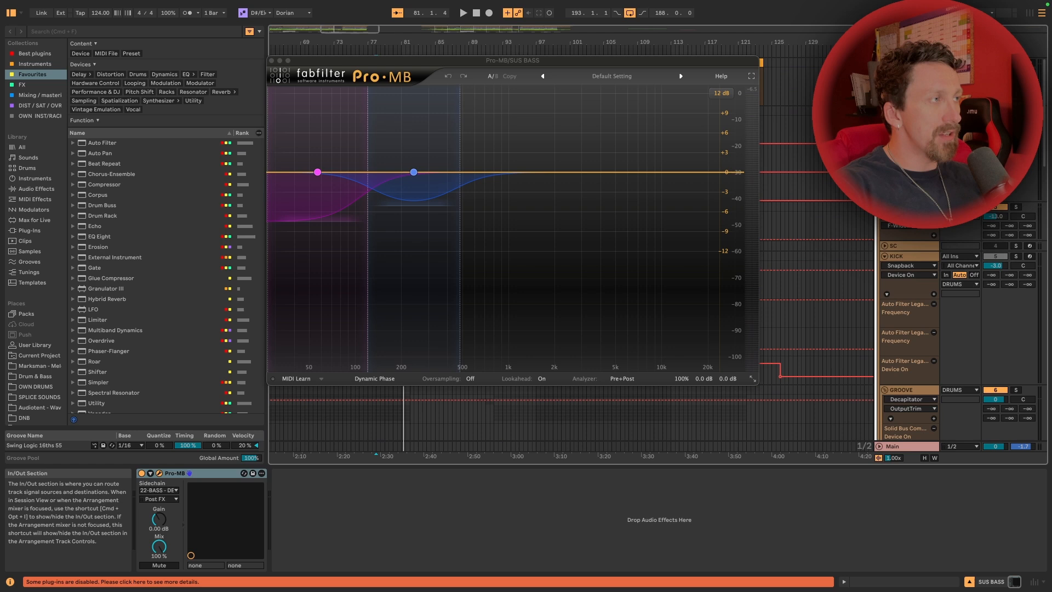
click(1016, 257)
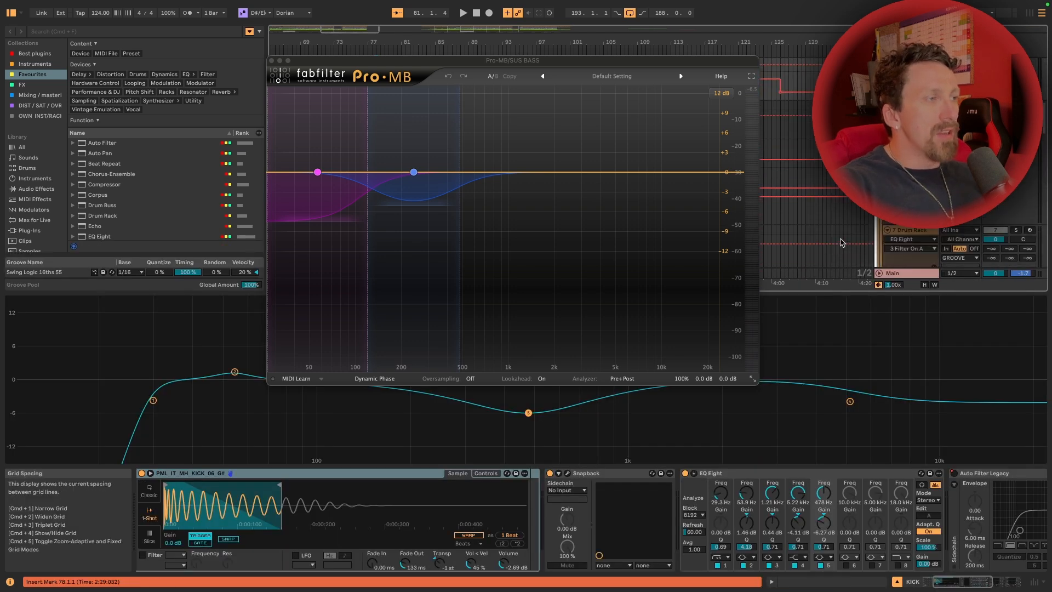
drag(613, 61, 381, 39)
scroll(785, 174, left, 10)
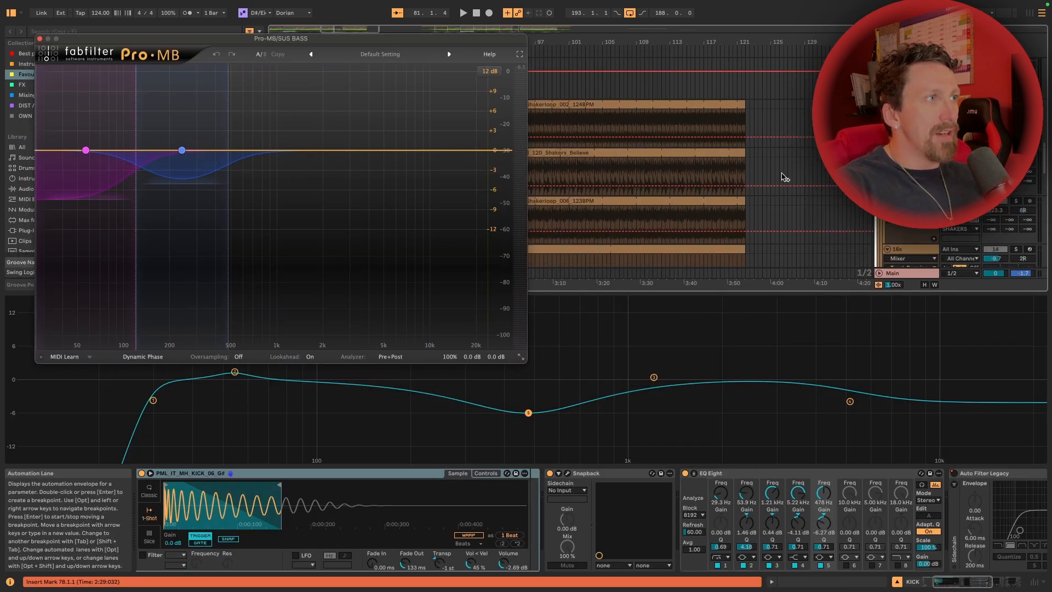
scroll(784, 174, down, 10)
scroll(712, 143, right, 3)
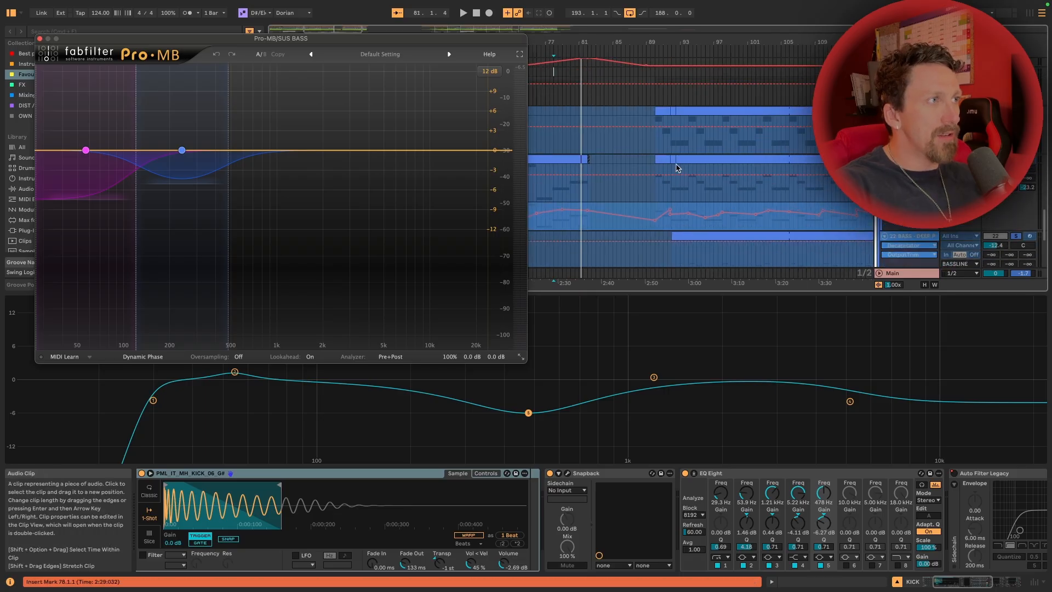
Play the deep plucky bass clip from bar 92 while watching Pro-MB react, then stop playback and close the plug-in
click(643, 231)
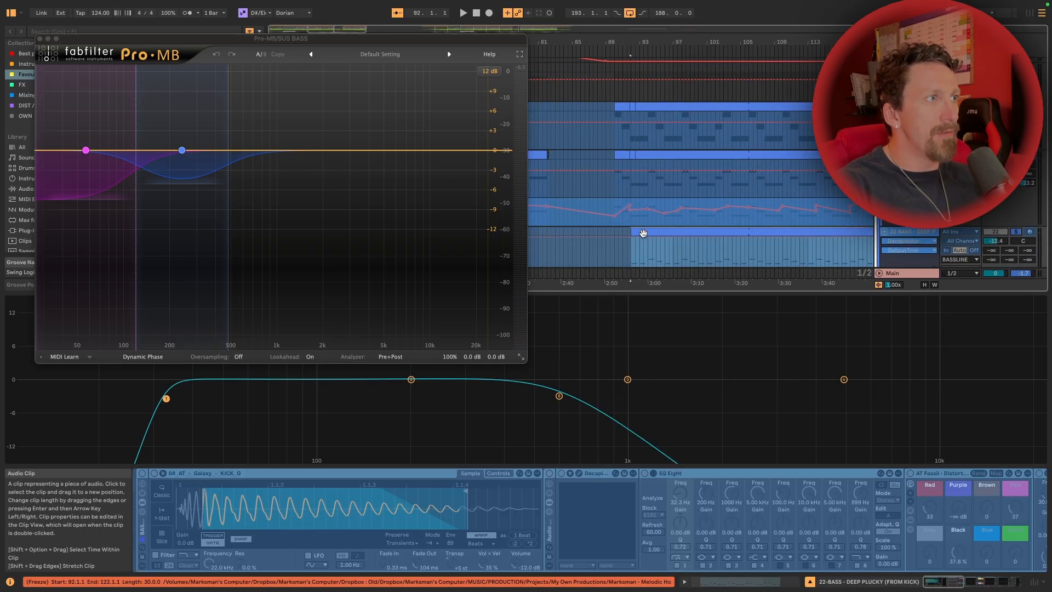
key(space)
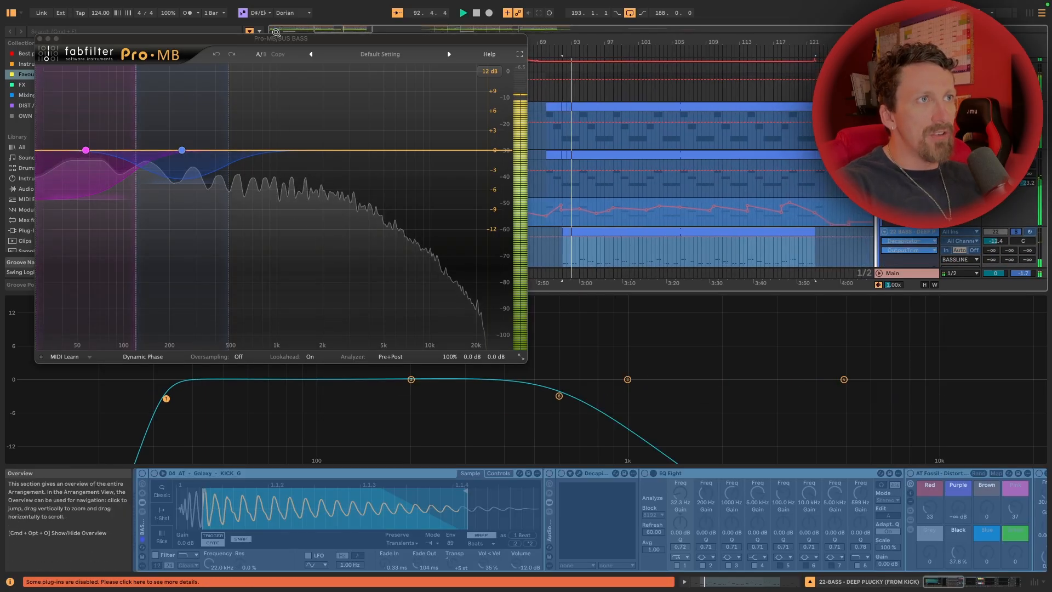
drag(274, 42, 595, 45)
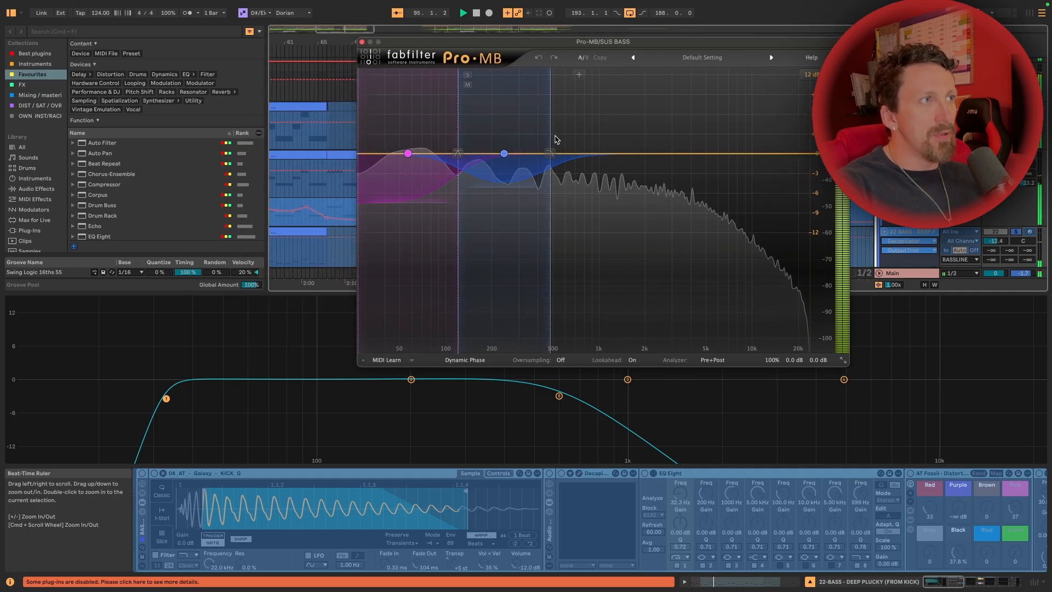
key(space)
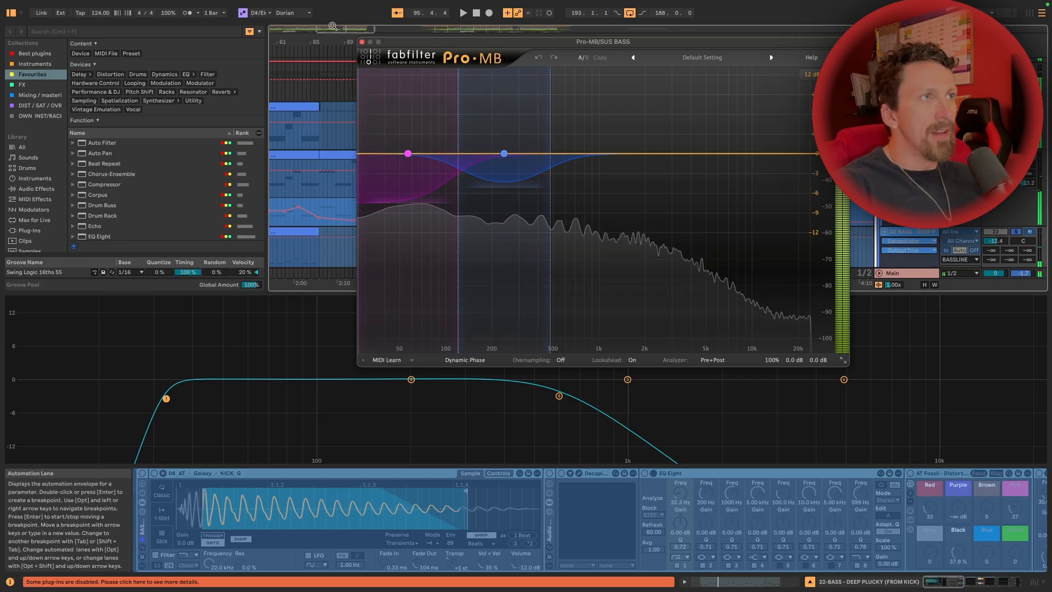
click(361, 42)
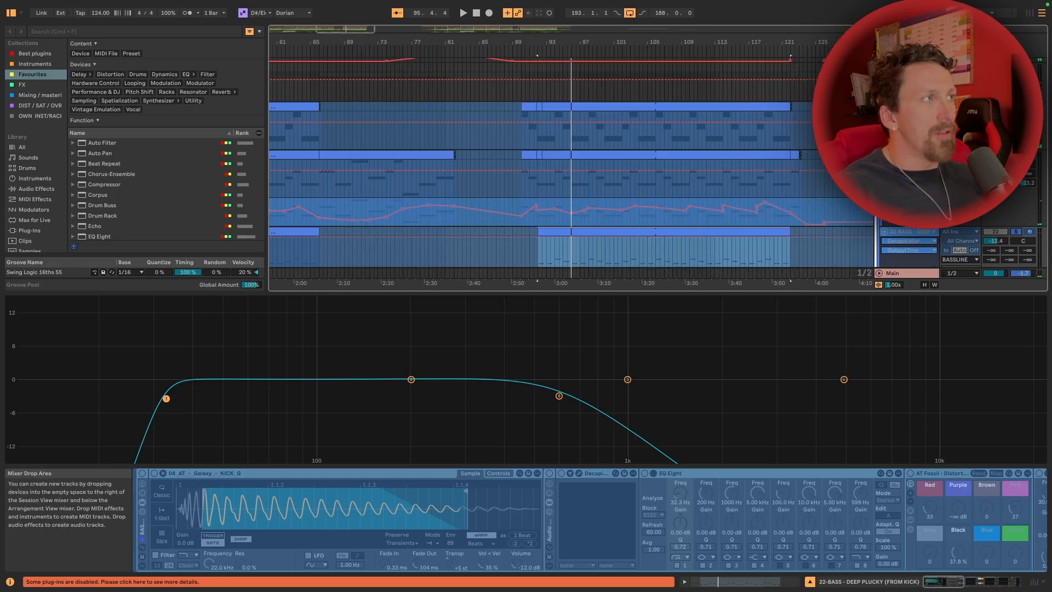
Fold the Bassline group and unfold the first Dirty Brass track
scroll(909, 241, up, 3)
click(881, 116)
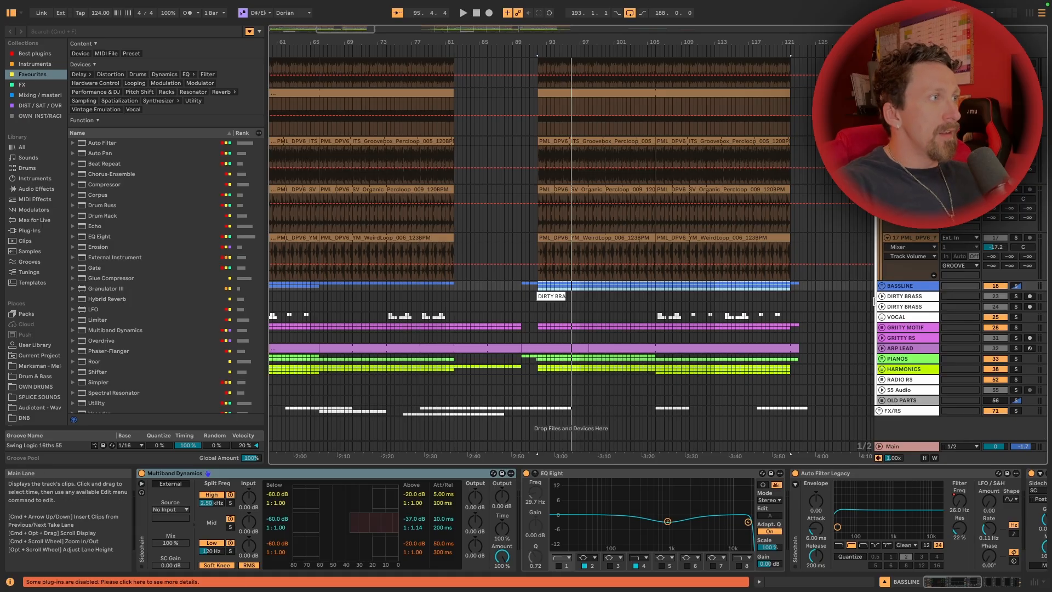
click(881, 296)
click(1015, 296)
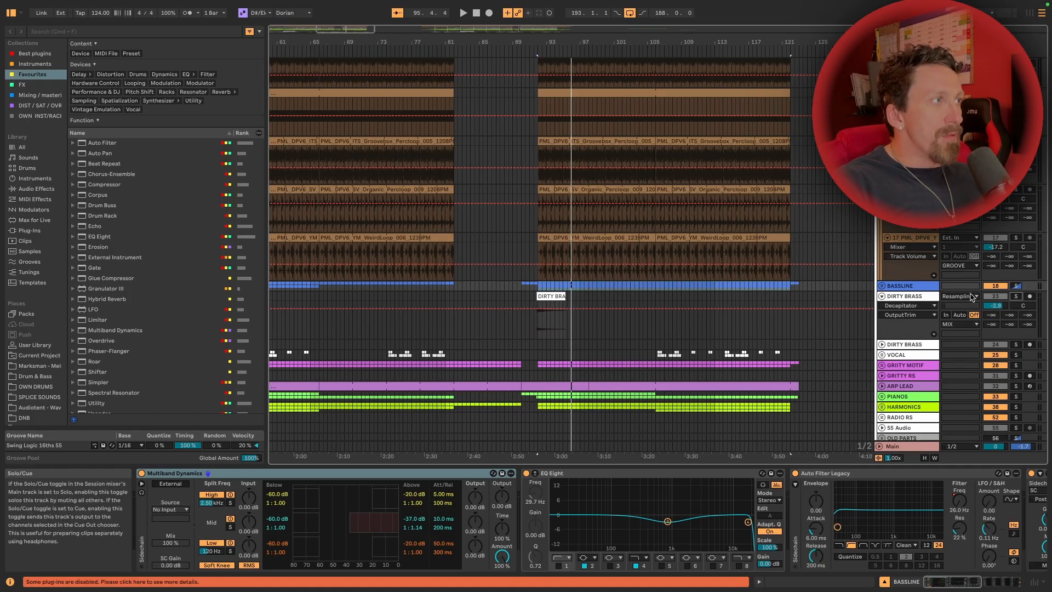
Solo the first Dirty Brass track, play its clip near bar 92, and examine its Audio Effect Rack
scroll(550, 330, right, 3)
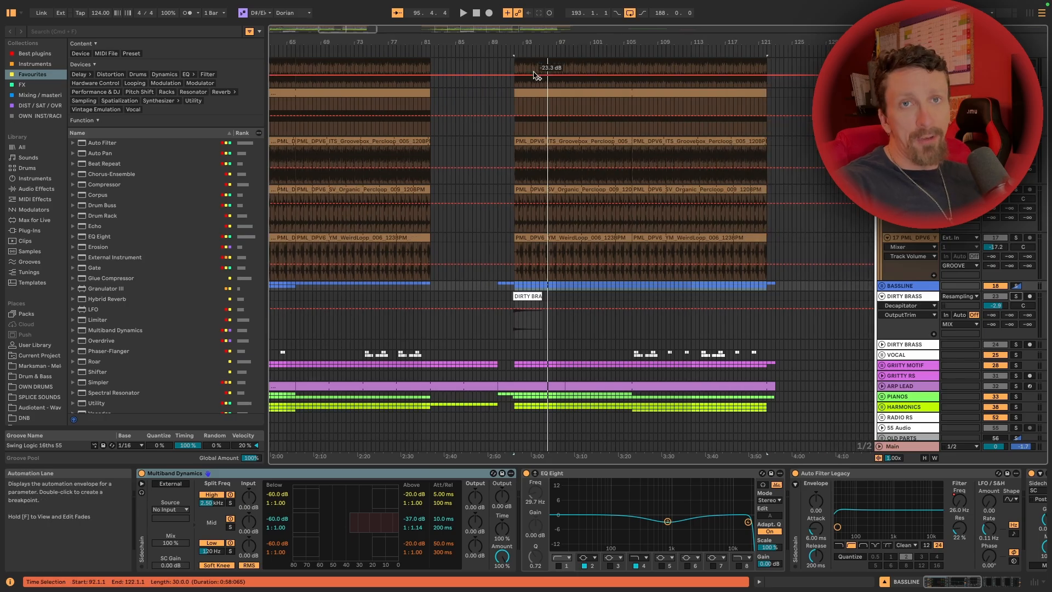
click(532, 302)
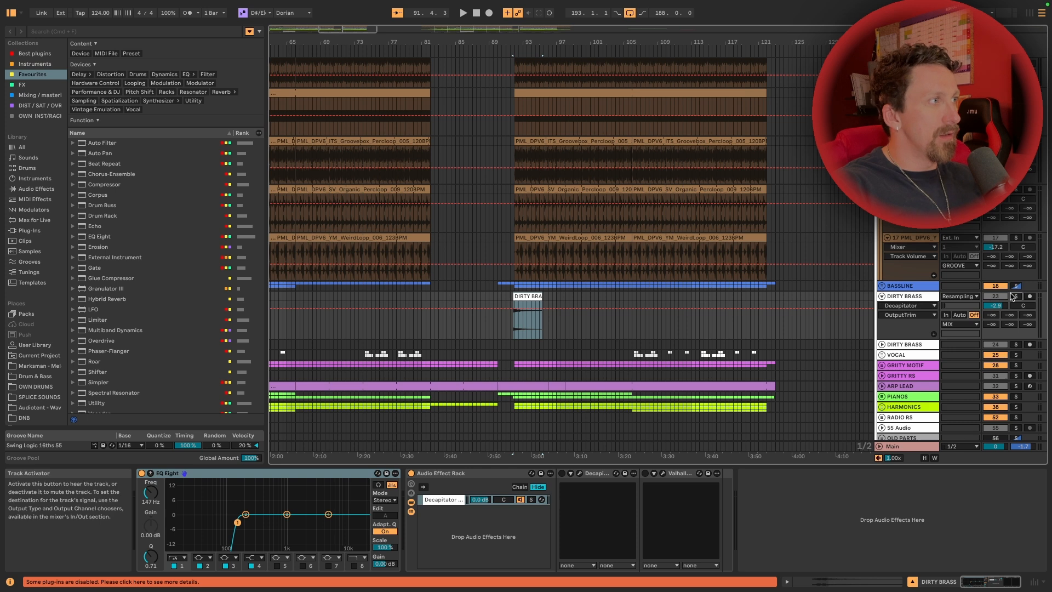
click(1013, 296)
key(space)
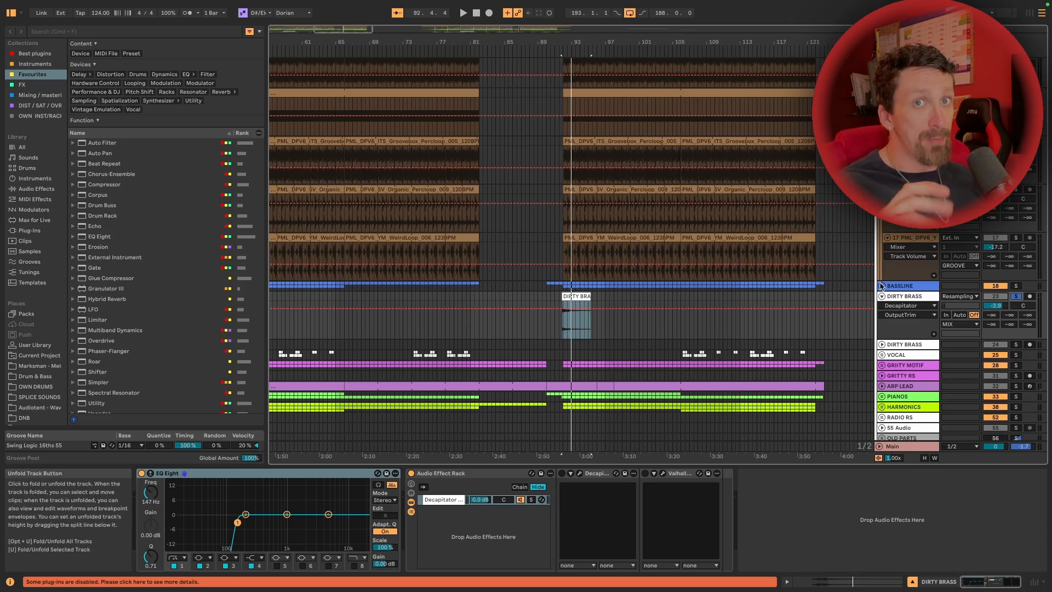
click(682, 495)
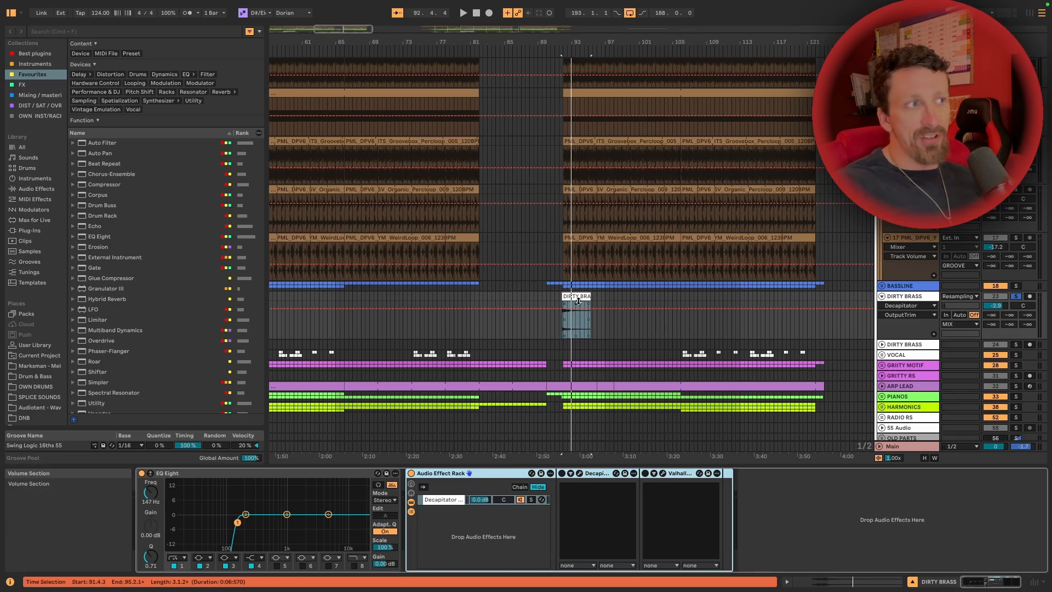
Unfold and solo the second Dirty Brass track near the start of the arrangement
scroll(641, 274, down, 3)
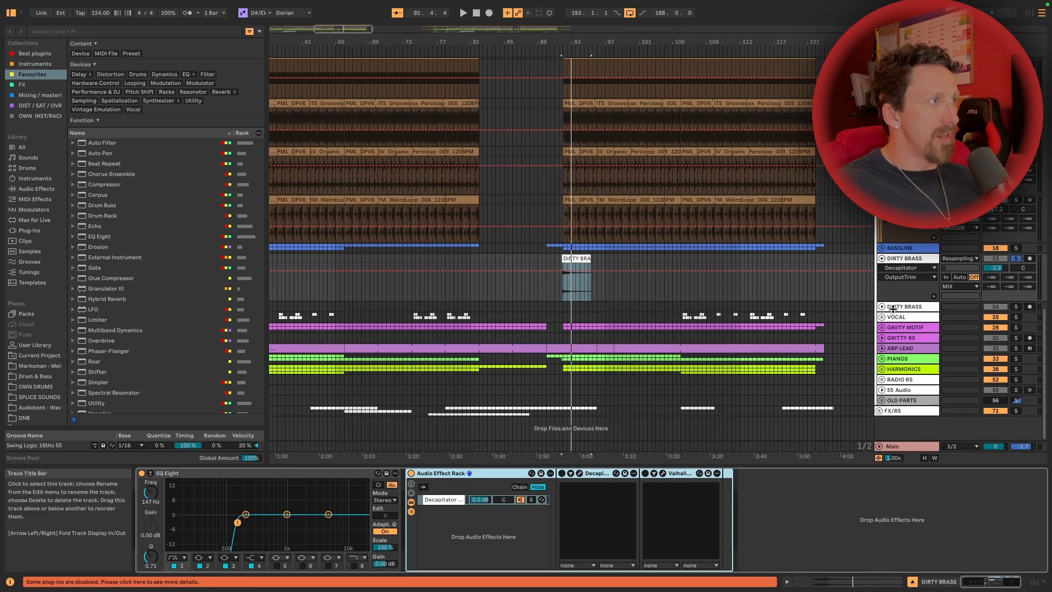
click(881, 307)
scroll(843, 305, left, 15)
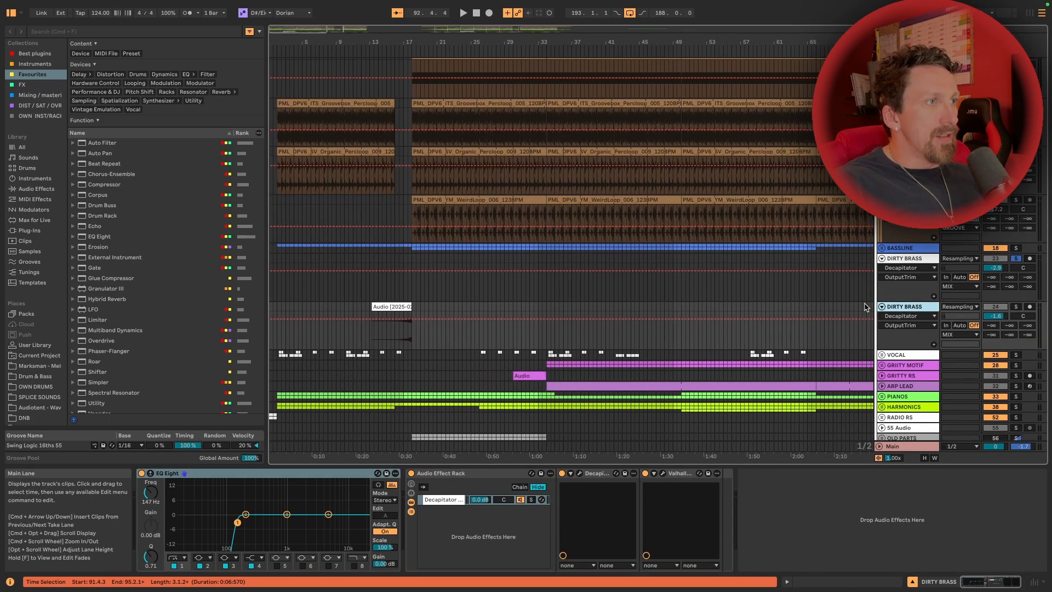
click(1015, 300)
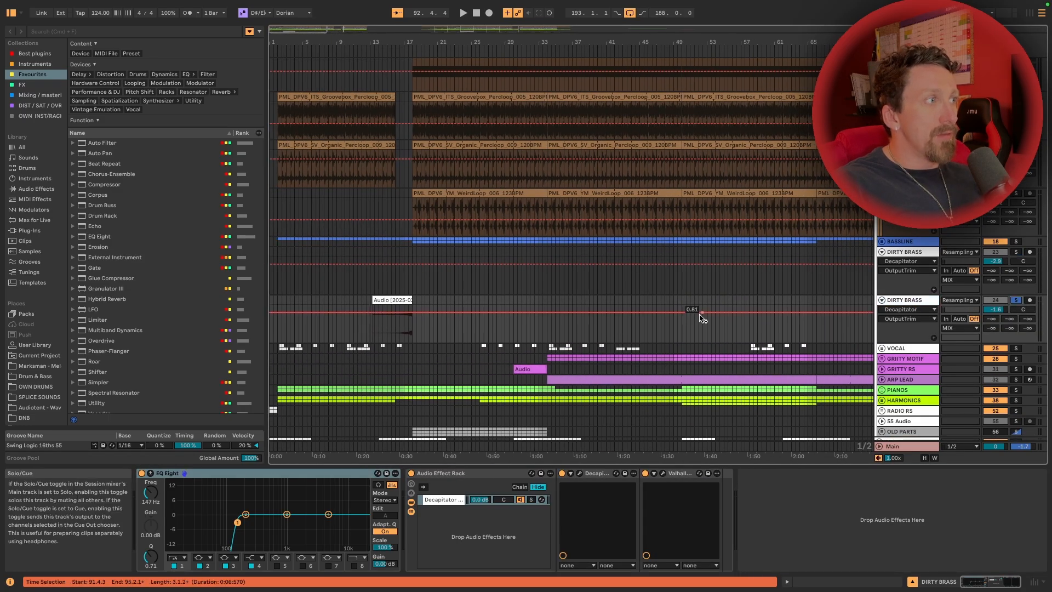
Play the second Dirty Brass clip from bar 16, stop playback, and examine the Decapitator in its effect rack
click(396, 327)
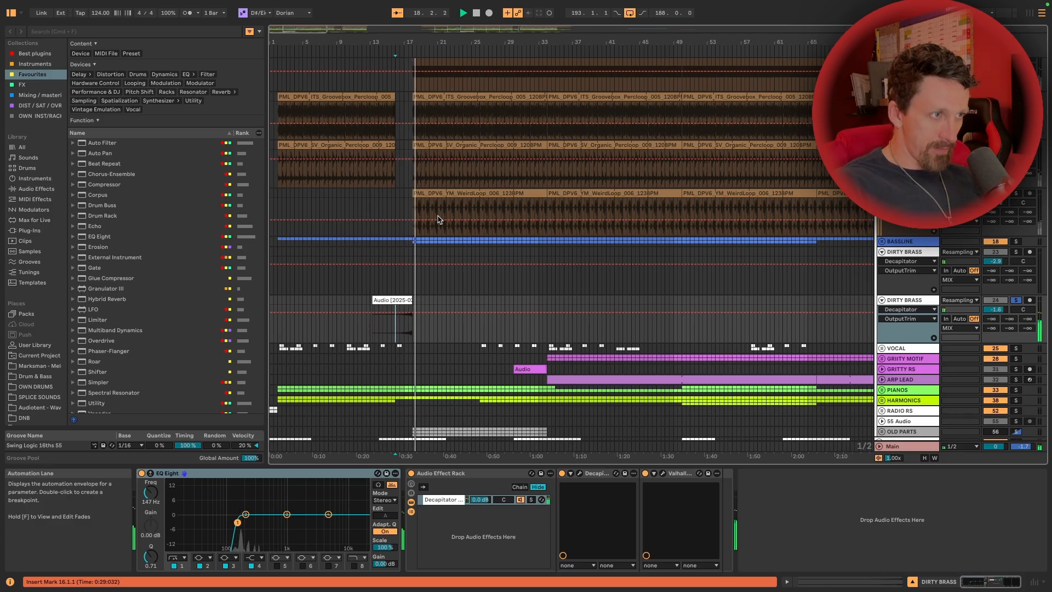
key(space)
click(586, 482)
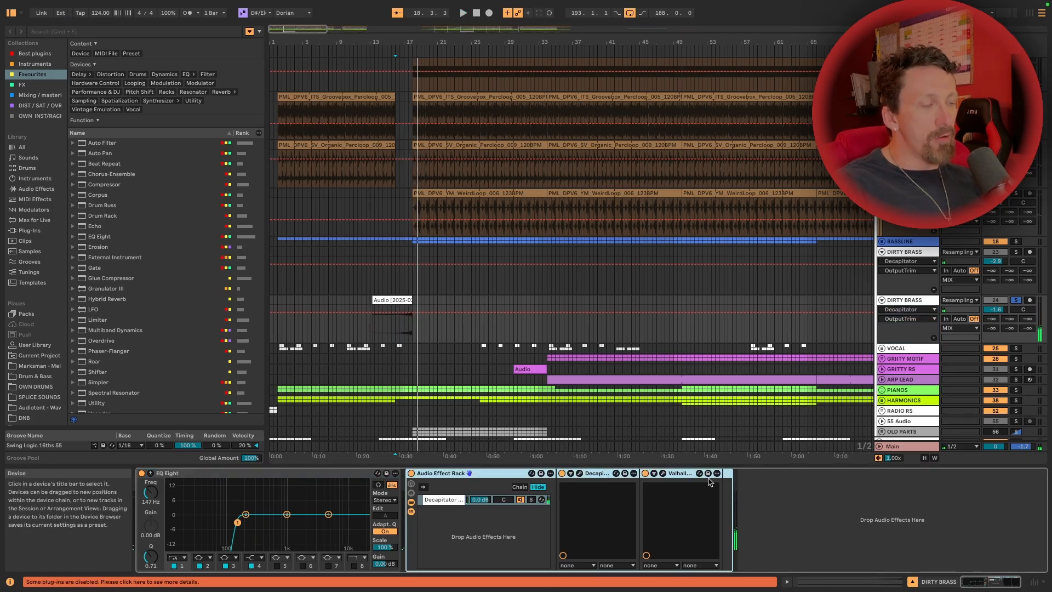
click(595, 475)
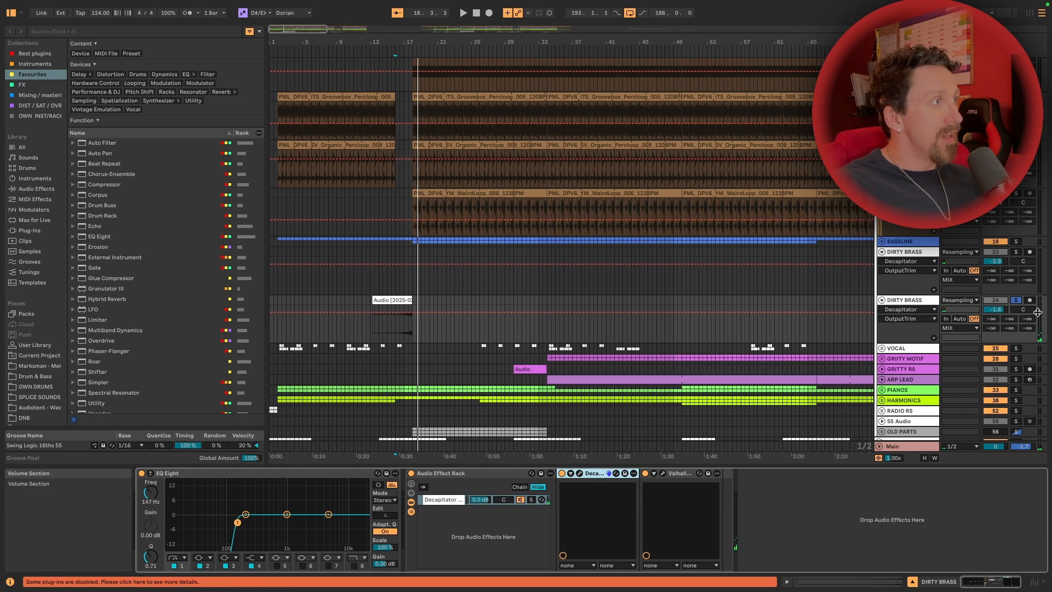
Play the second Dirty Brass clip from bar 16 together with the other tracks
click(397, 335)
key(space)
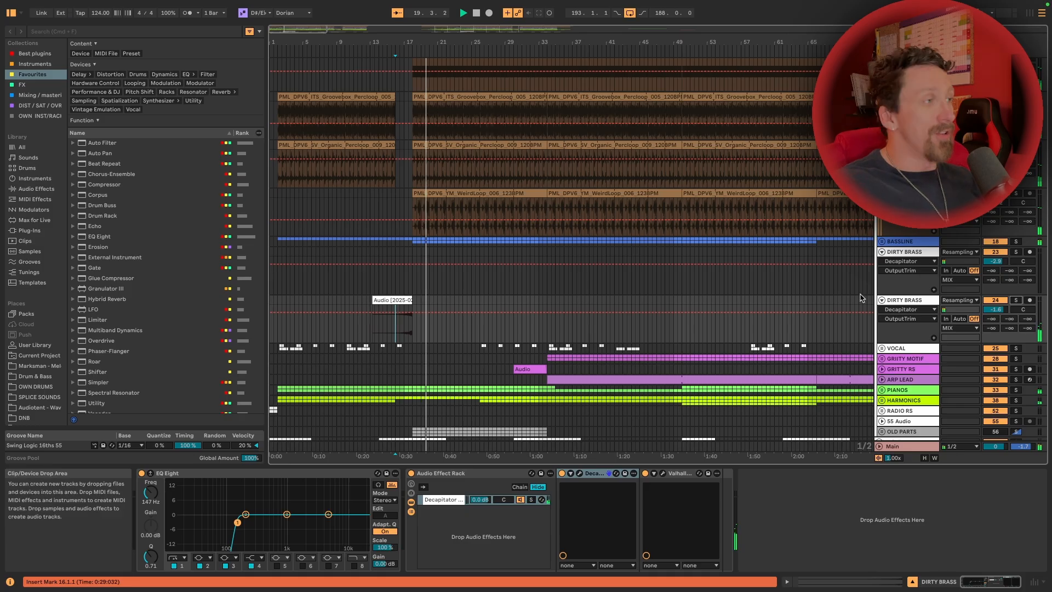
Unfold the Vocal group to show its two vocal tracks, and solo the group
click(881, 348)
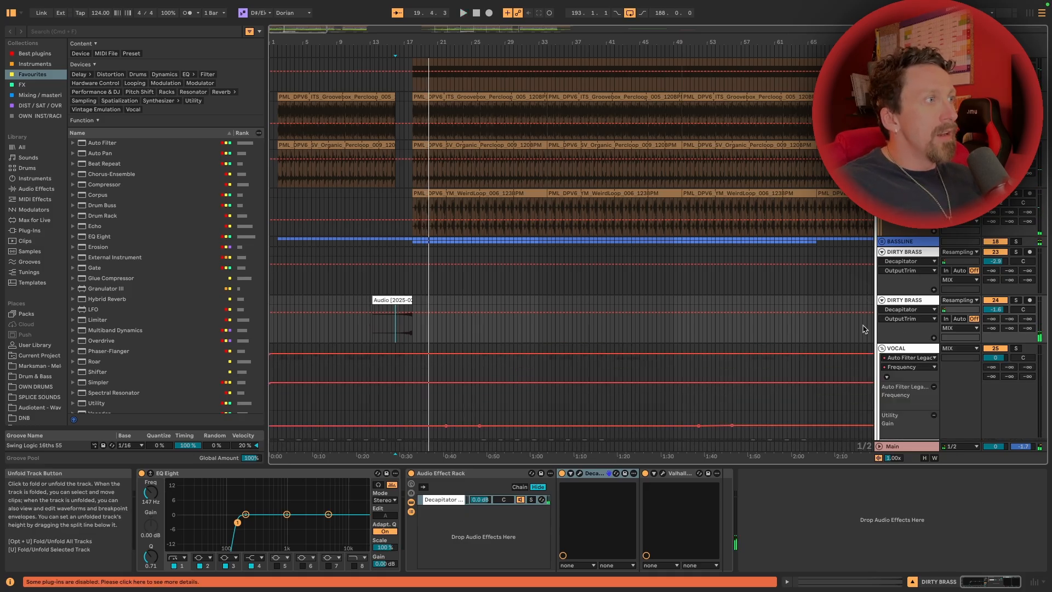
scroll(904, 329, down, 5)
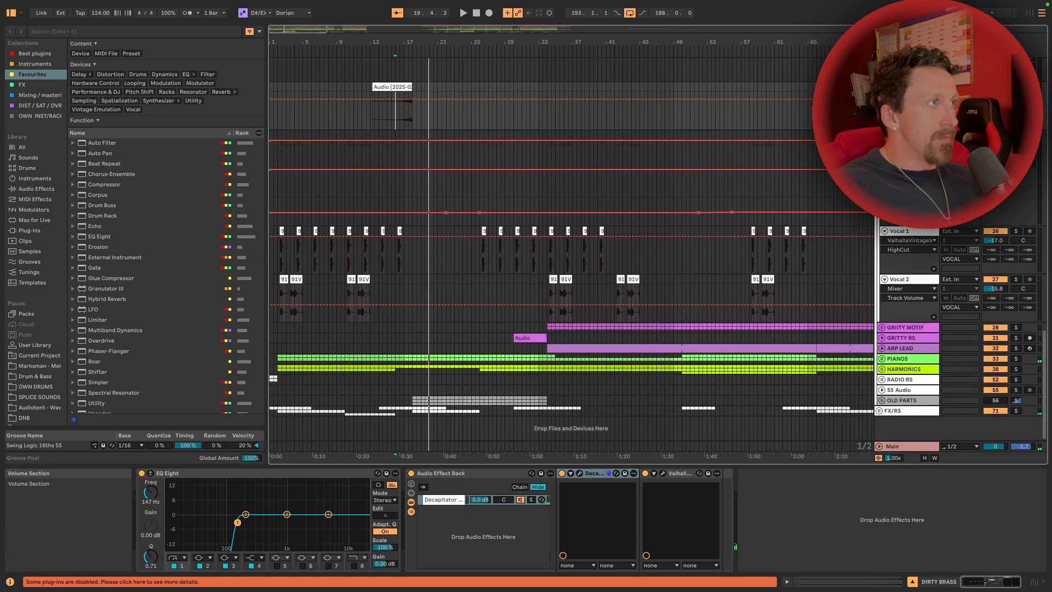
click(1015, 135)
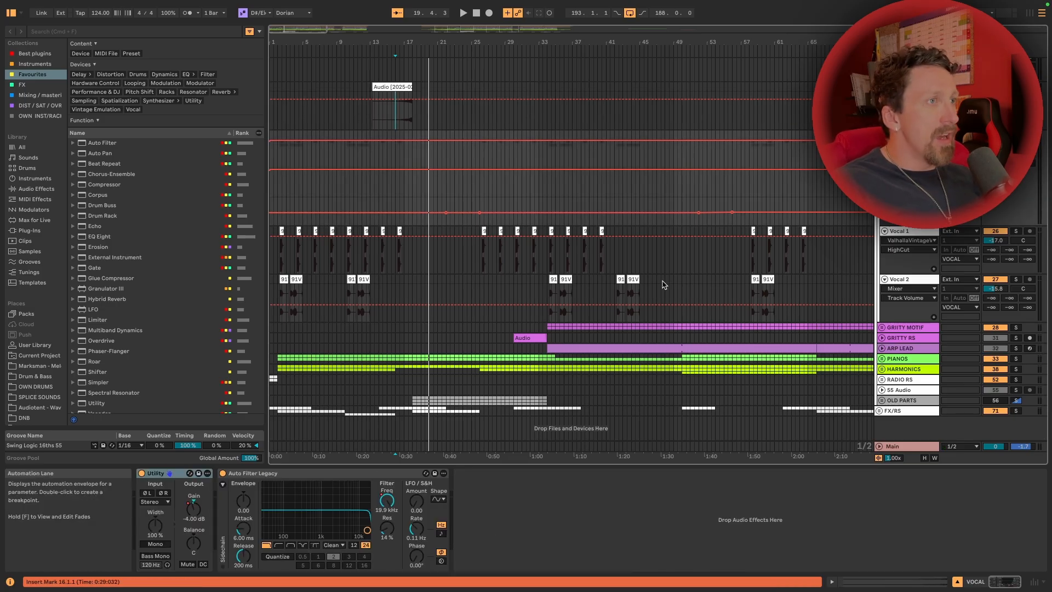
Play the Vocal 1 clip at bar 26 with its EQ and delay chain displayed, and stop playback
drag(493, 39, 508, 244)
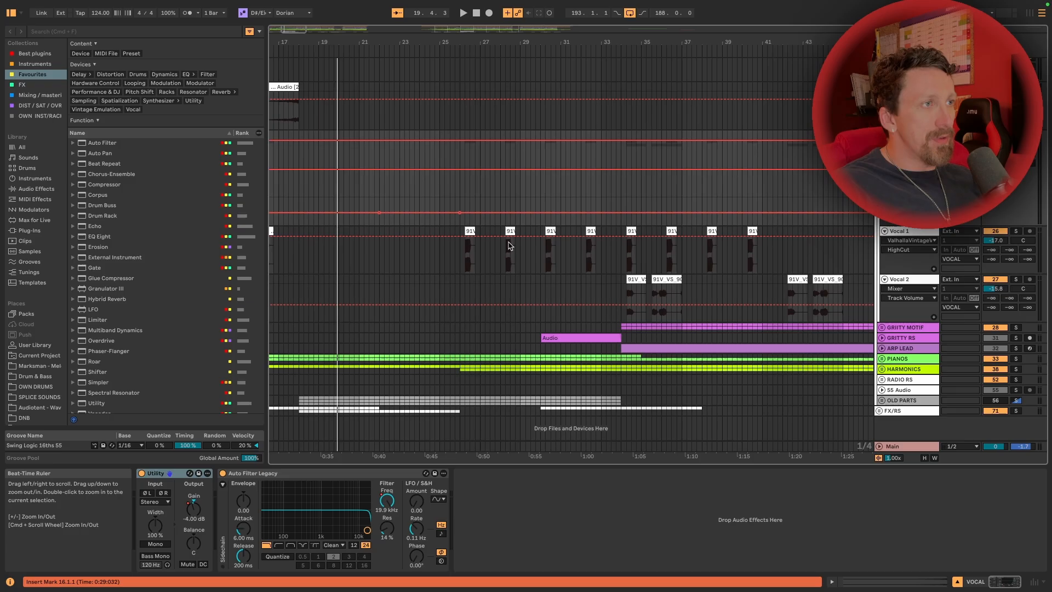
click(469, 231)
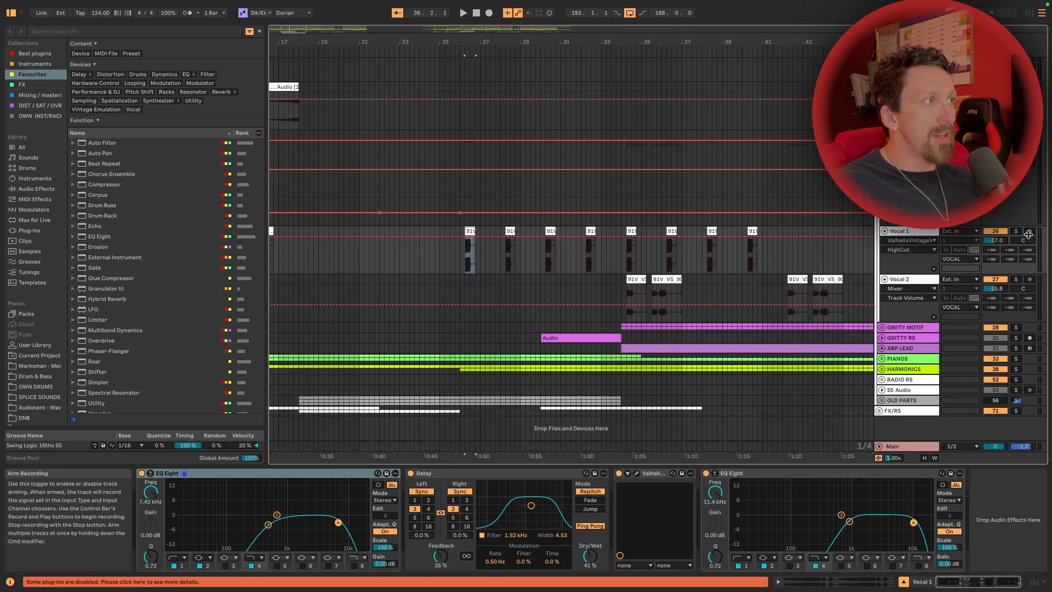
key(space)
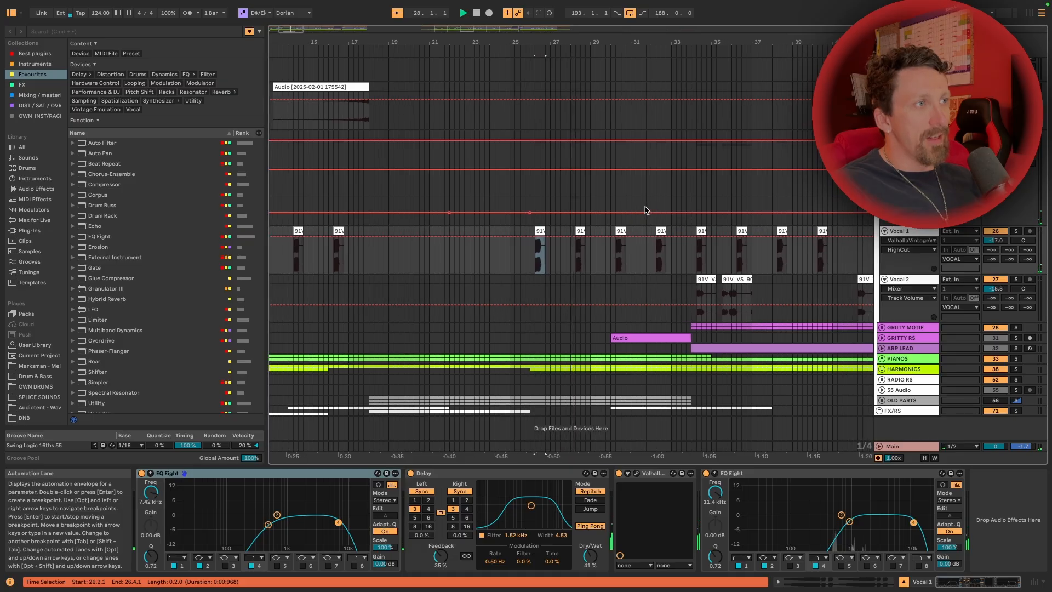
key(space)
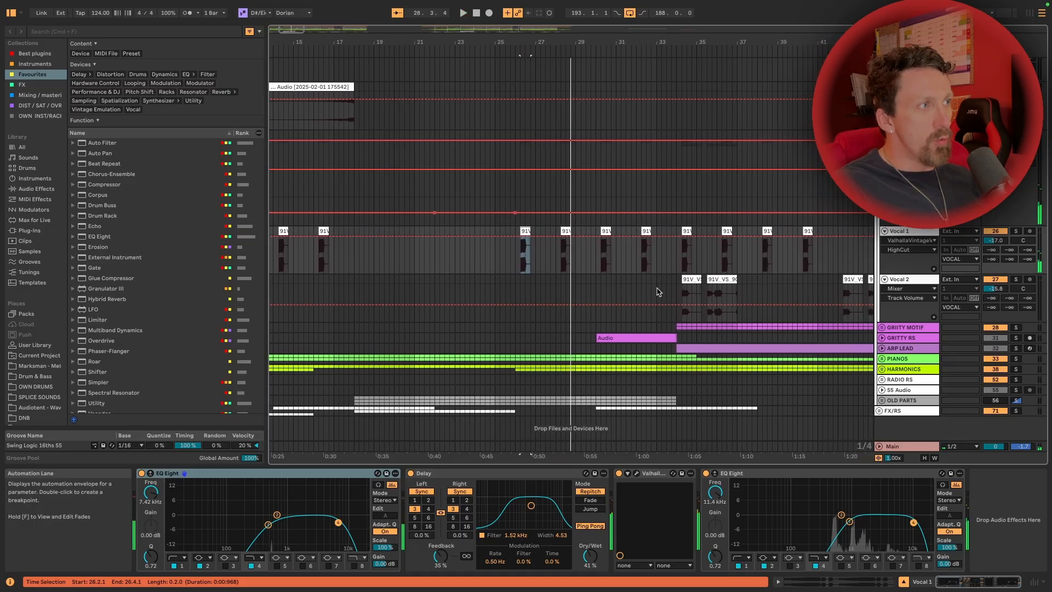
Solo the Vocal 2 track, play its first clip near bar 34, and stop playback
scroll(628, 281, right, 5)
click(636, 298)
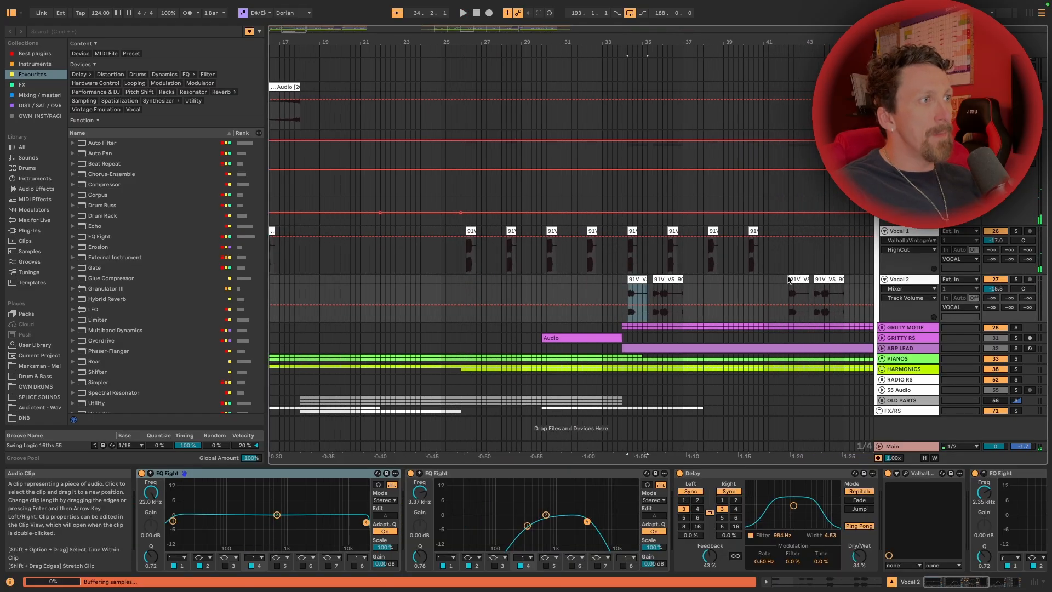
click(1016, 279)
key(space)
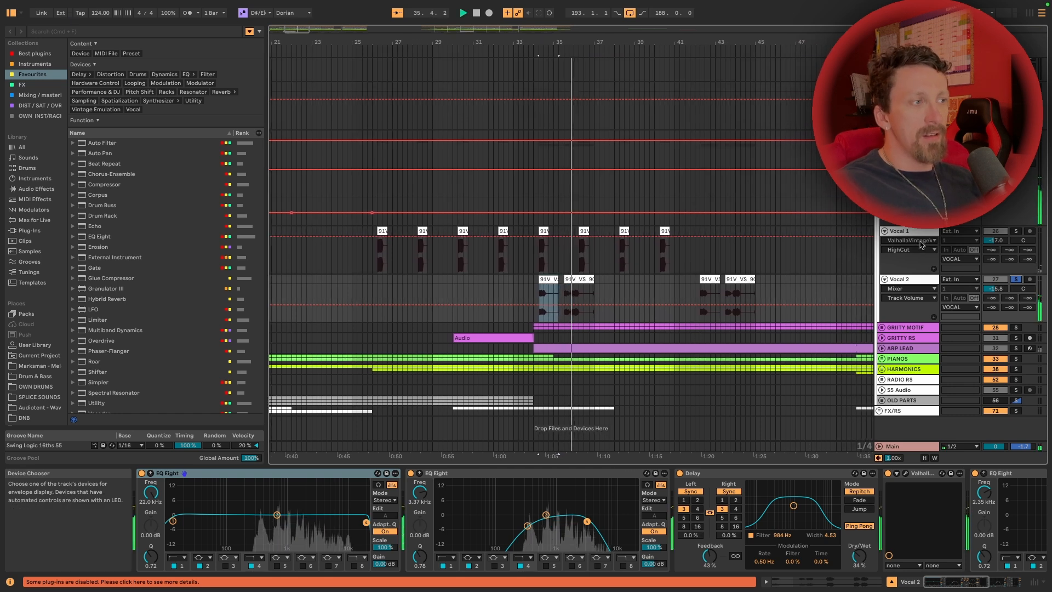
key(space)
Fold the Groove group and solo it together with the Bassline group alongside the vocals
drag(725, 44, 482, 69)
scroll(853, 262, up, 10)
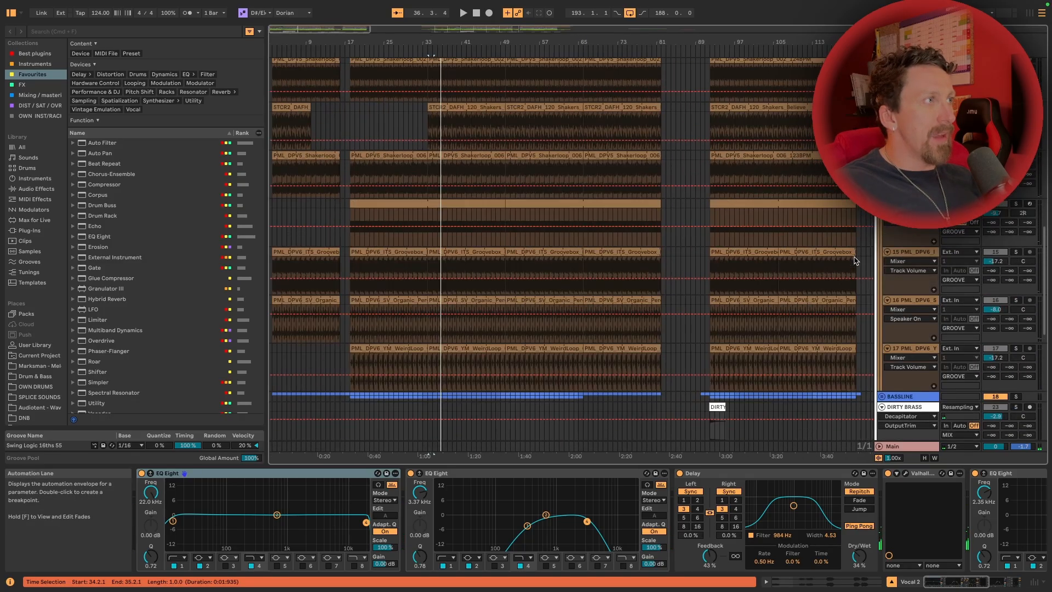
click(881, 207)
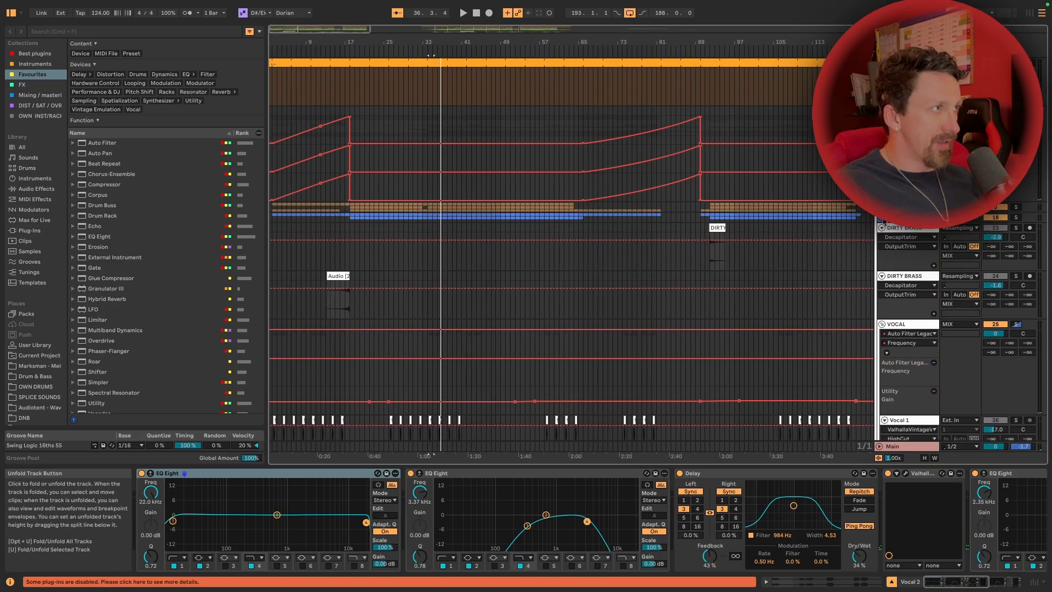
super+click(1015, 207)
super+click(1016, 217)
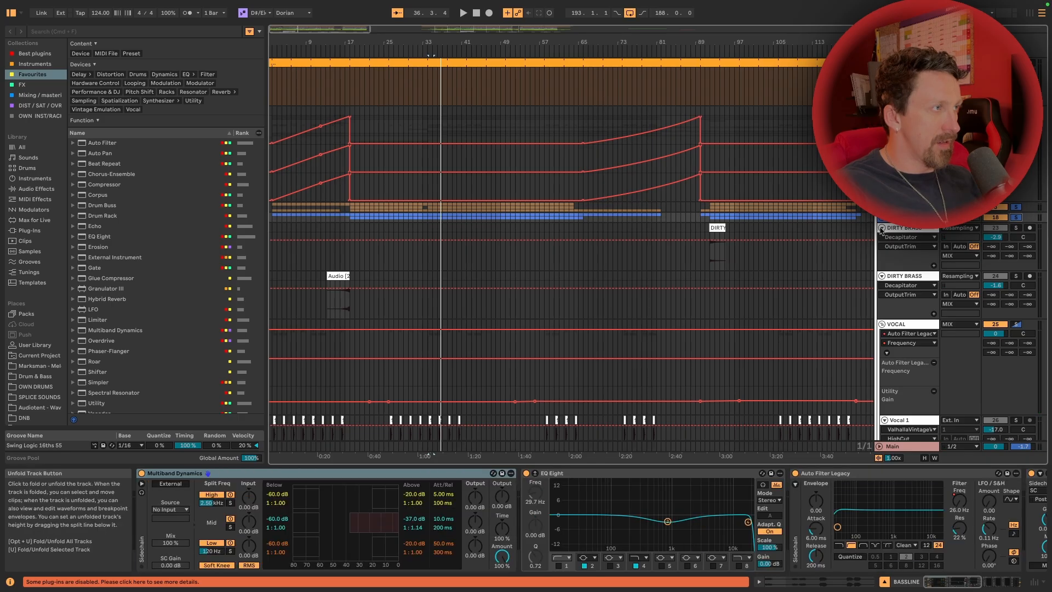
Fold both Dirty Brass tracks and play the Vocal 2 clip near bar 34 with the groove and bassline
click(881, 228)
click(882, 238)
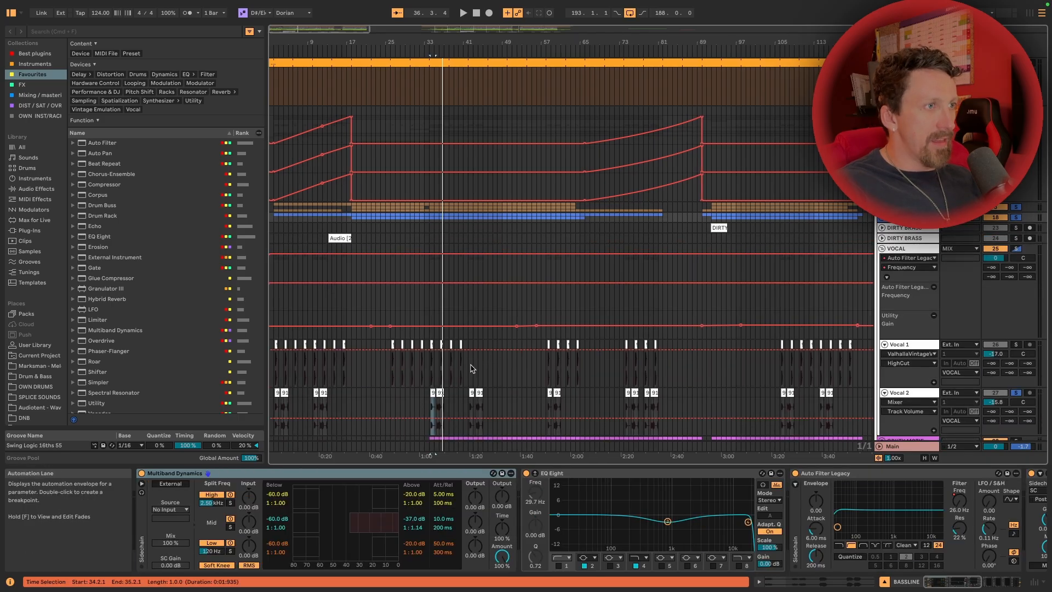
key(space)
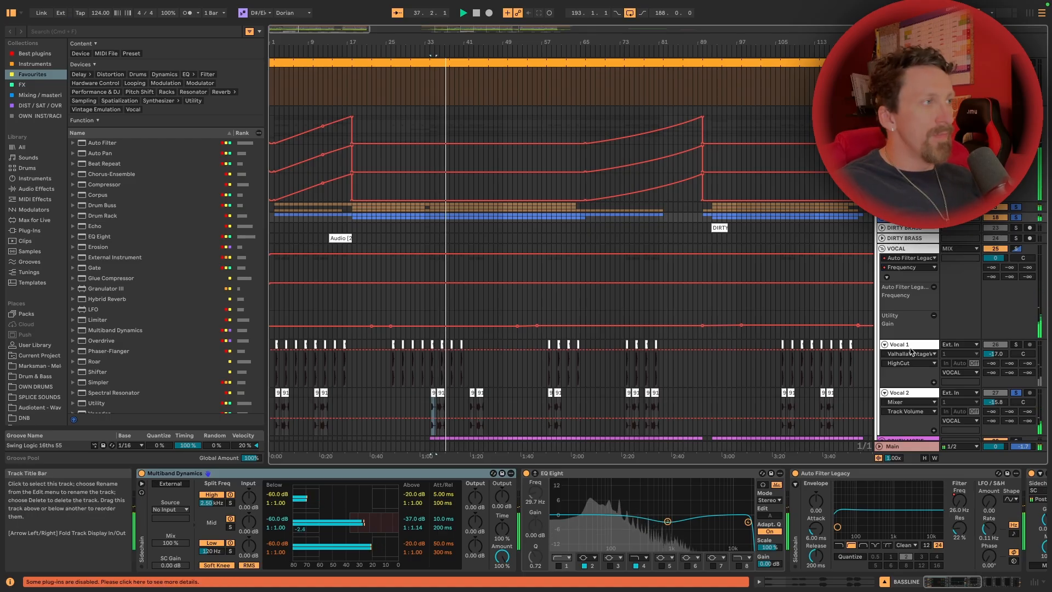
key(space)
Examine the Vocal 2 device chain, from the Delay and Valhalla reverb through to the second EQ Eight and Compressor
click(910, 392)
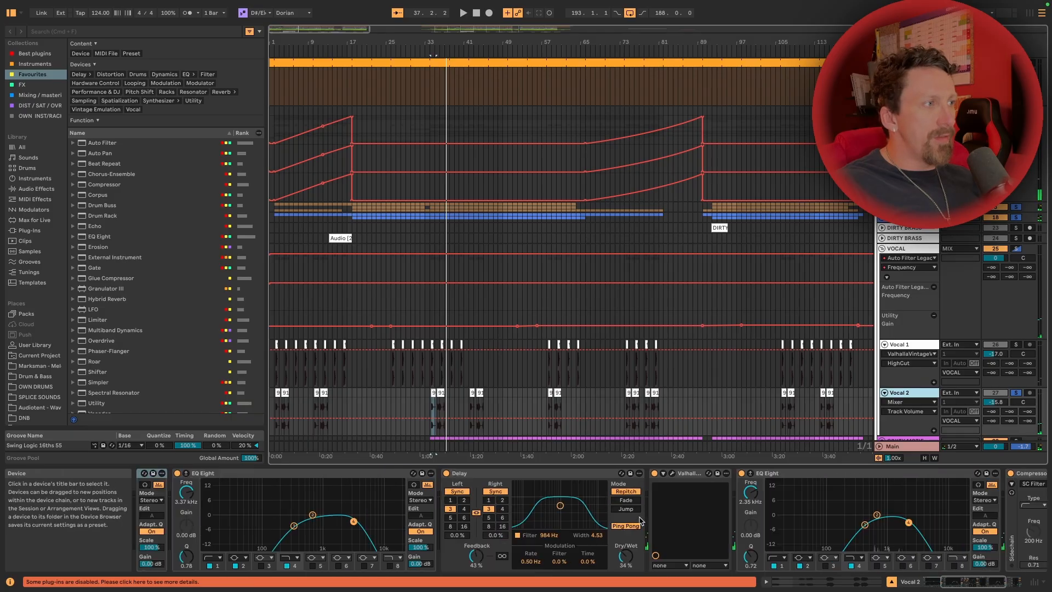
scroll(651, 504, right, 5)
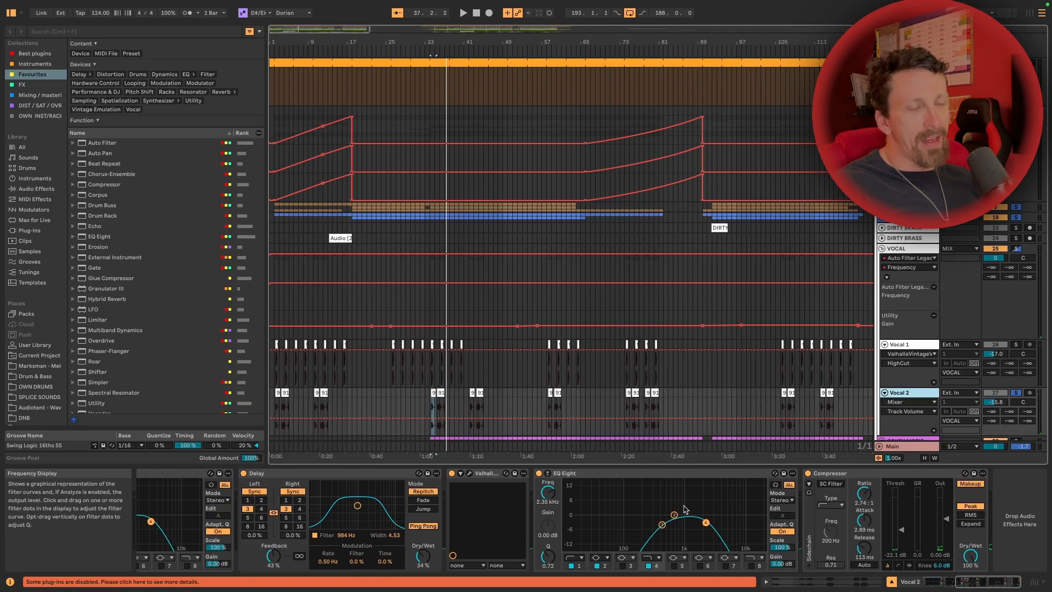
scroll(685, 510, left, 5)
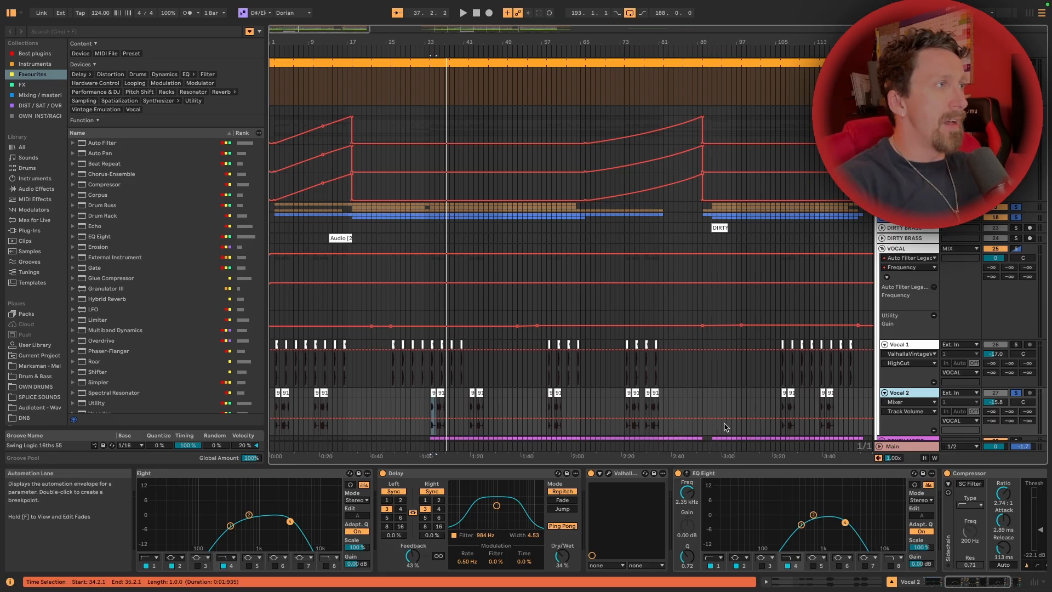
Fold the Vocal group, unfold the Gritty Motif group, and solo Gritty Motif
scroll(729, 428, down, 4)
scroll(837, 283, right, 3)
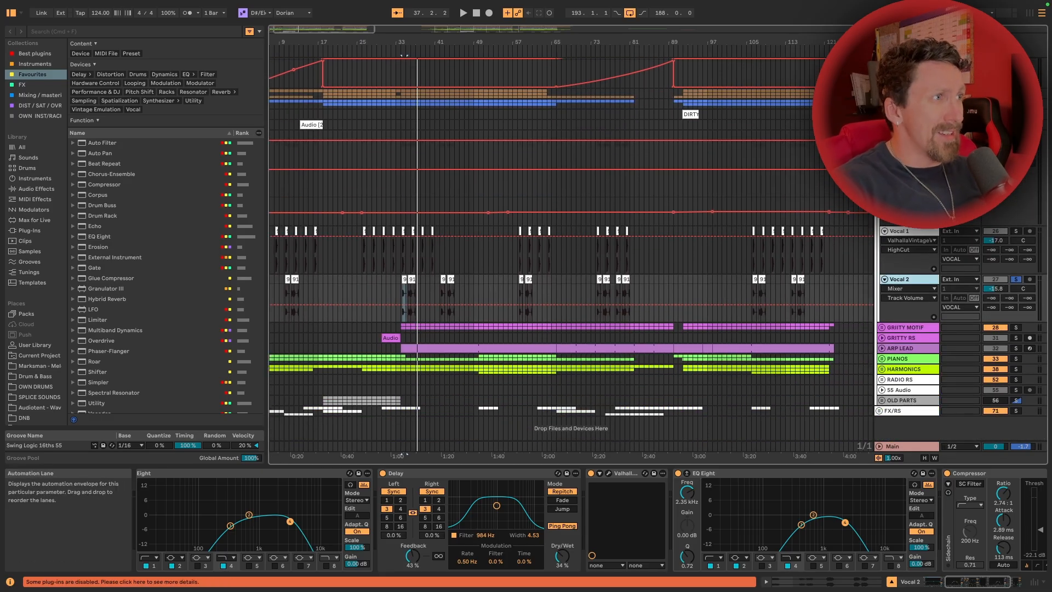
click(882, 135)
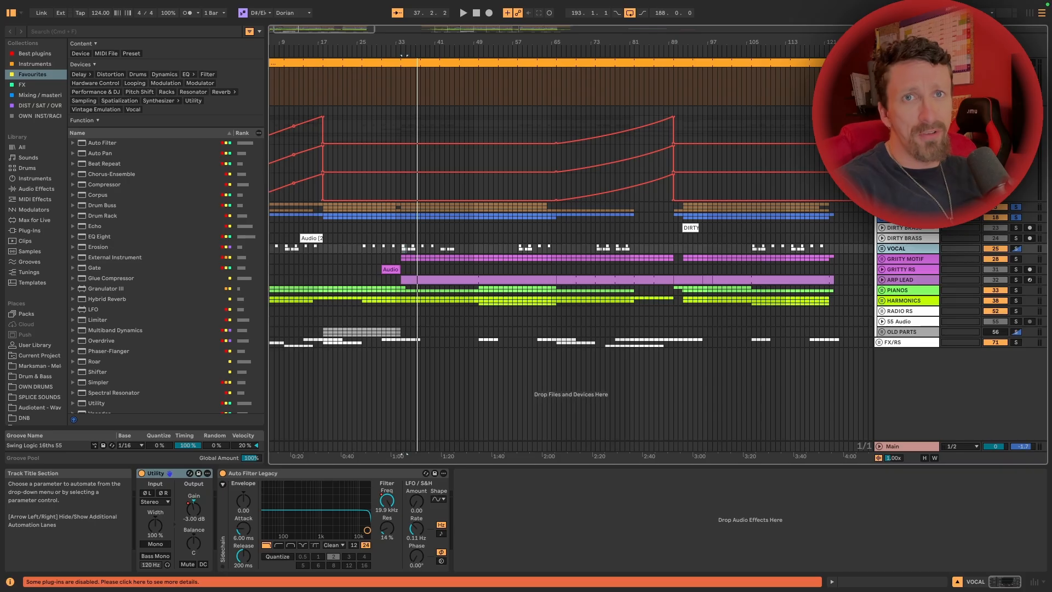
click(881, 257)
click(1015, 203)
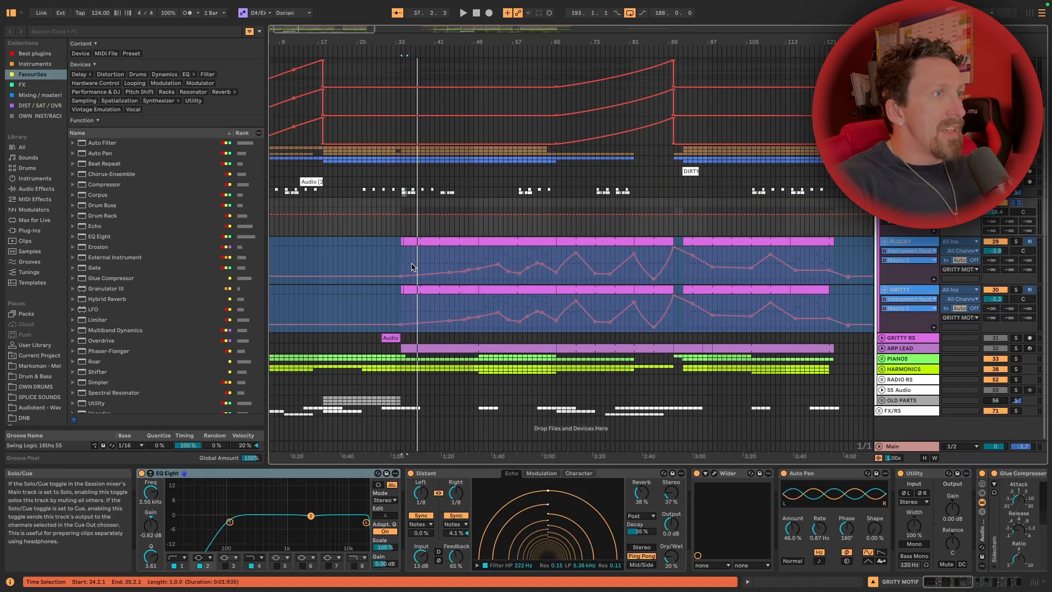
Play the Gritty Motif group from the first Plucky clips near bar 34, and select the Plucky clip at bar 50
click(448, 243)
key(space)
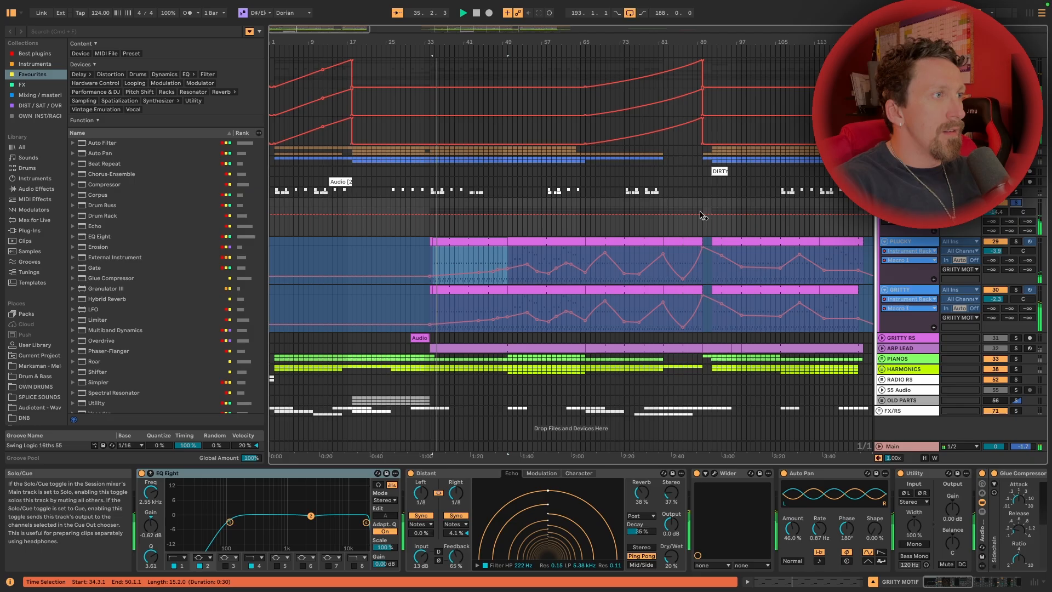
click(514, 243)
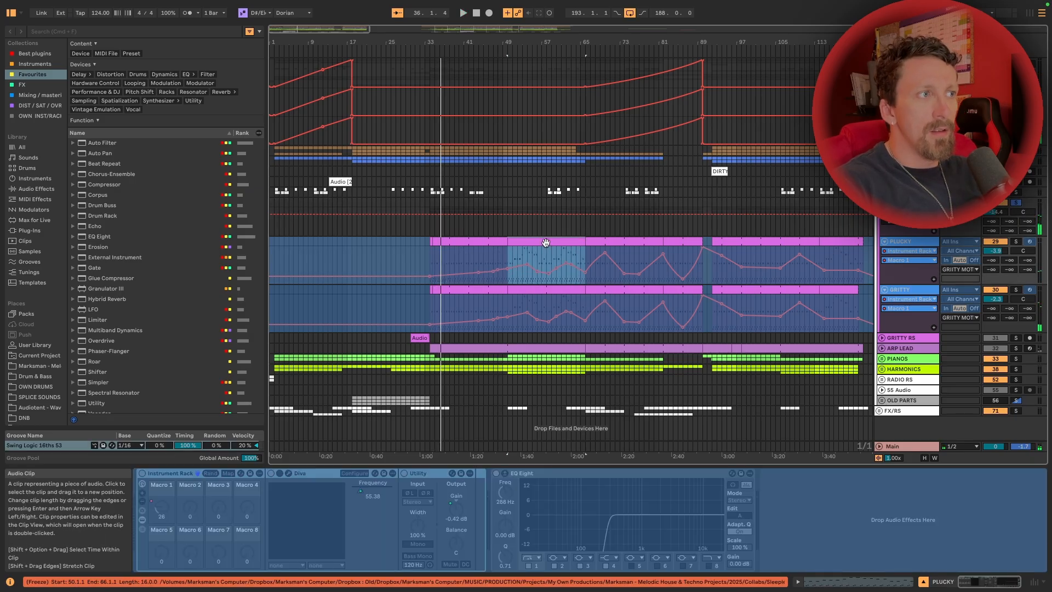
Compare the Gritty and Plucky layers from bar 50 by soloing each track in turn
click(905, 290)
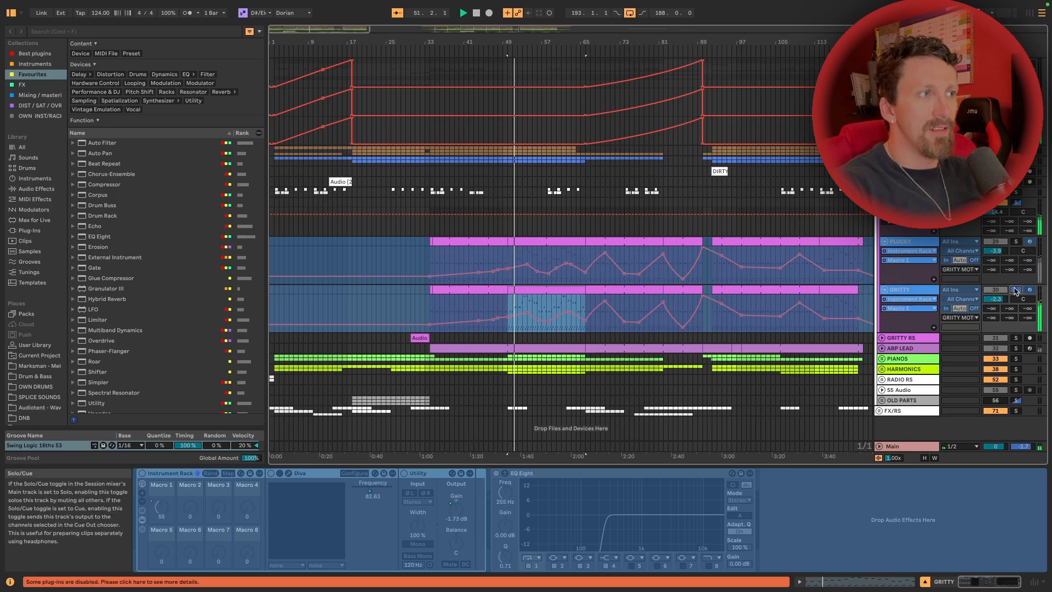
click(1016, 241)
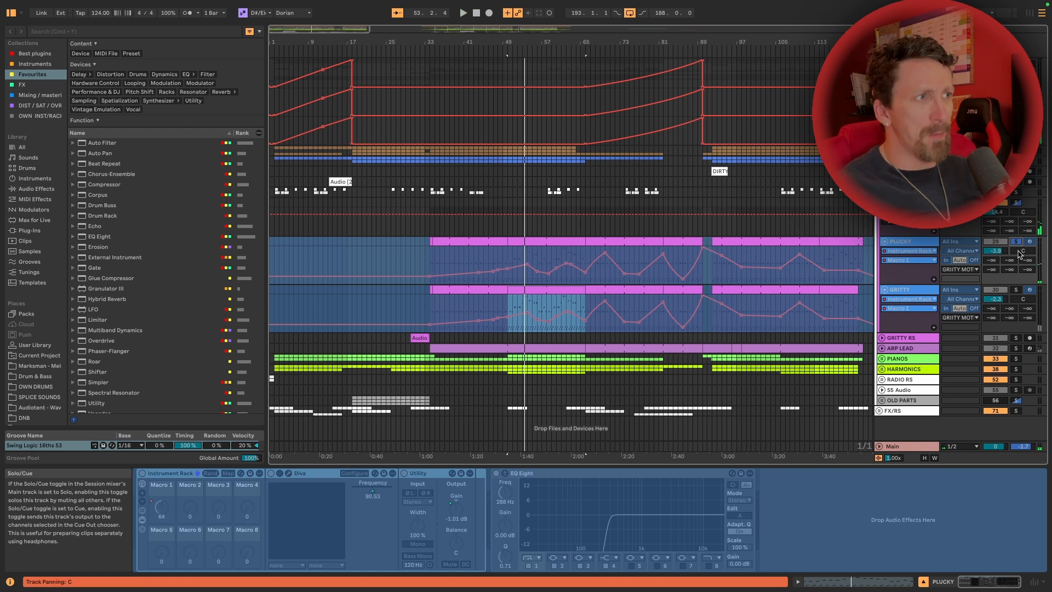
click(1013, 291)
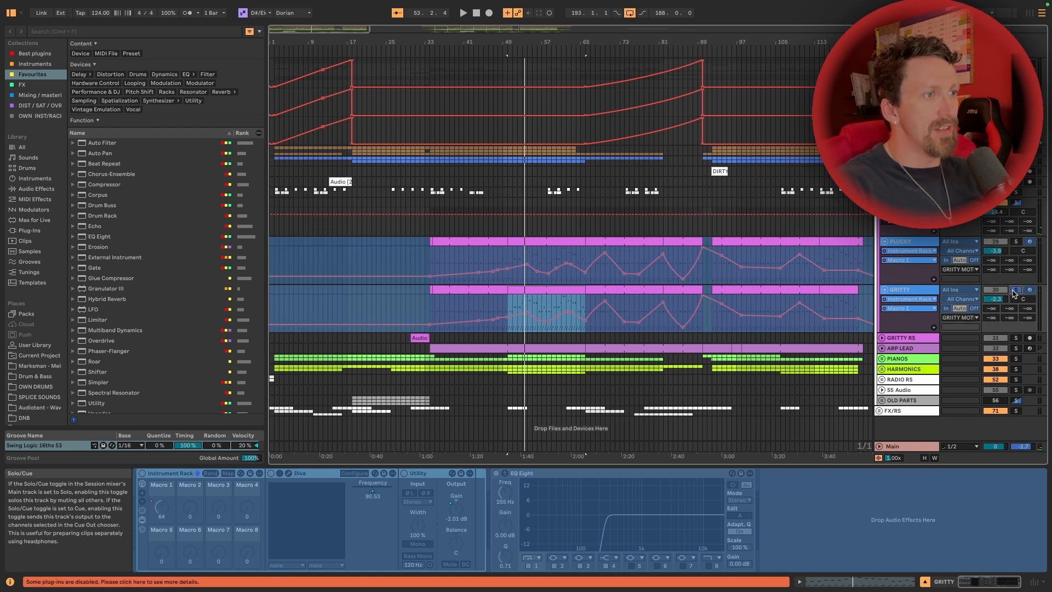
key(space)
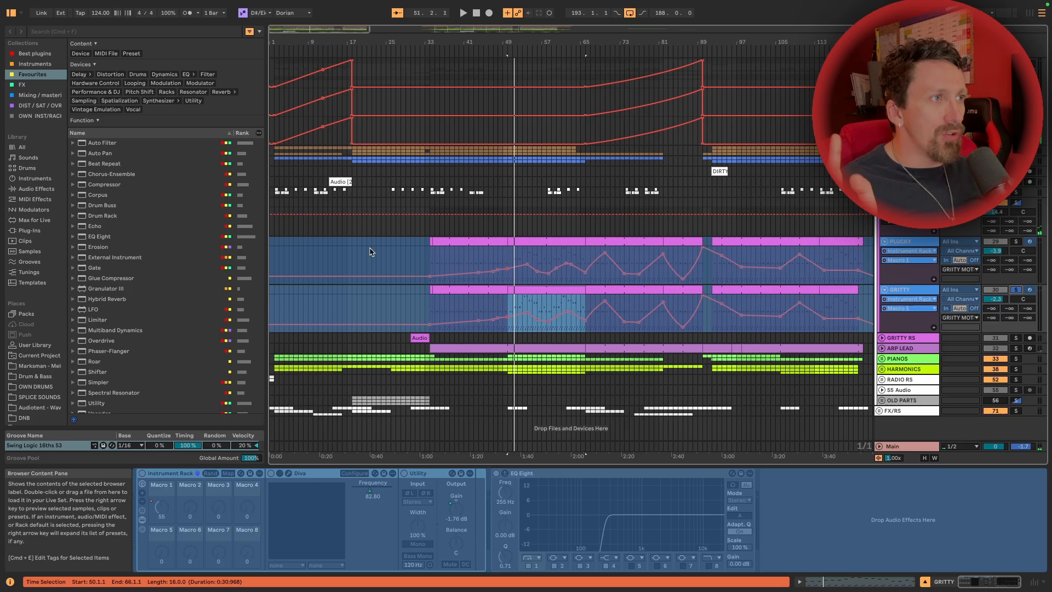
Audition the Gritty layer from bar 34, restore both motif layers, and play them from bar 67
click(431, 241)
key(space)
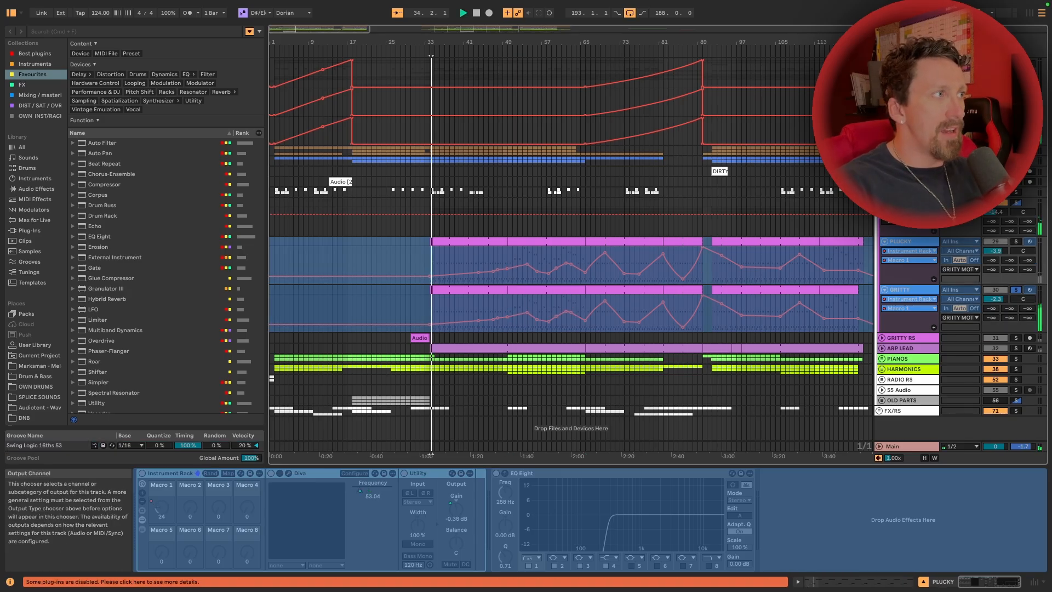
click(1016, 205)
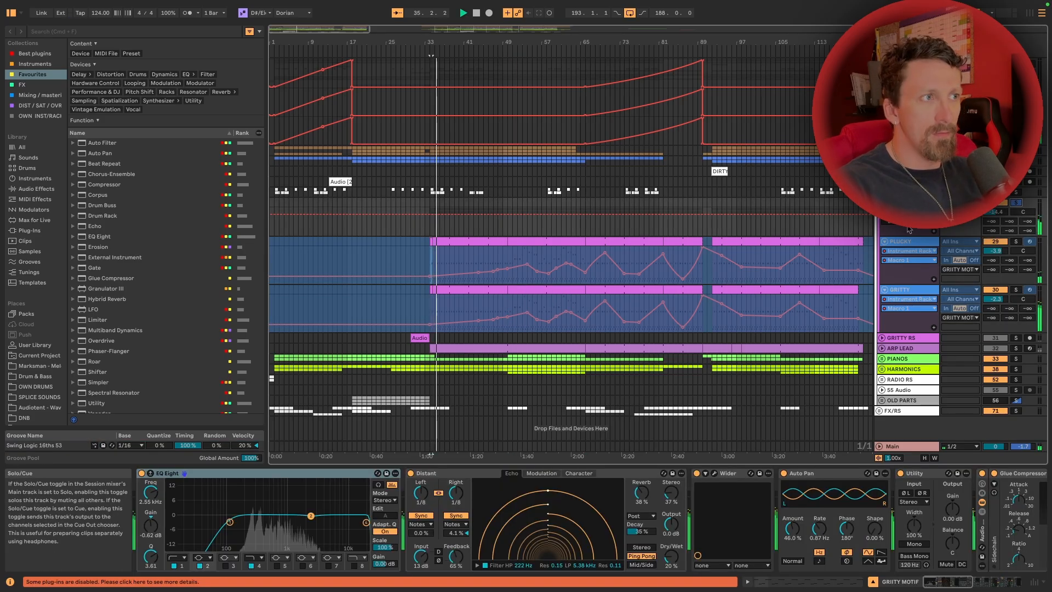
click(586, 252)
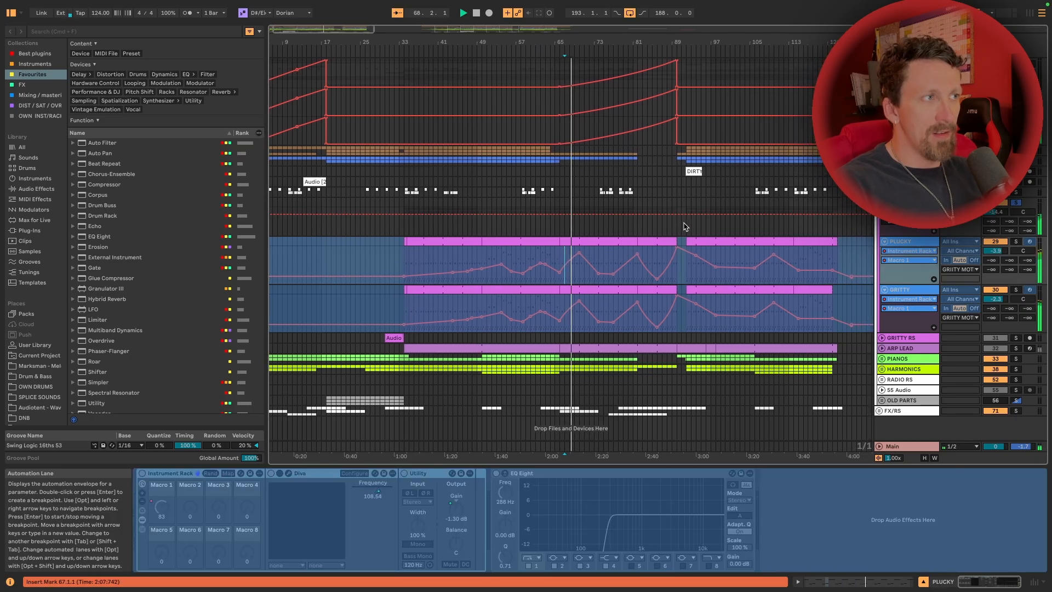
key(space)
Examine the MIDI notes of the Plucky clips starting near bars 34 and 50
scroll(721, 238, right, 2)
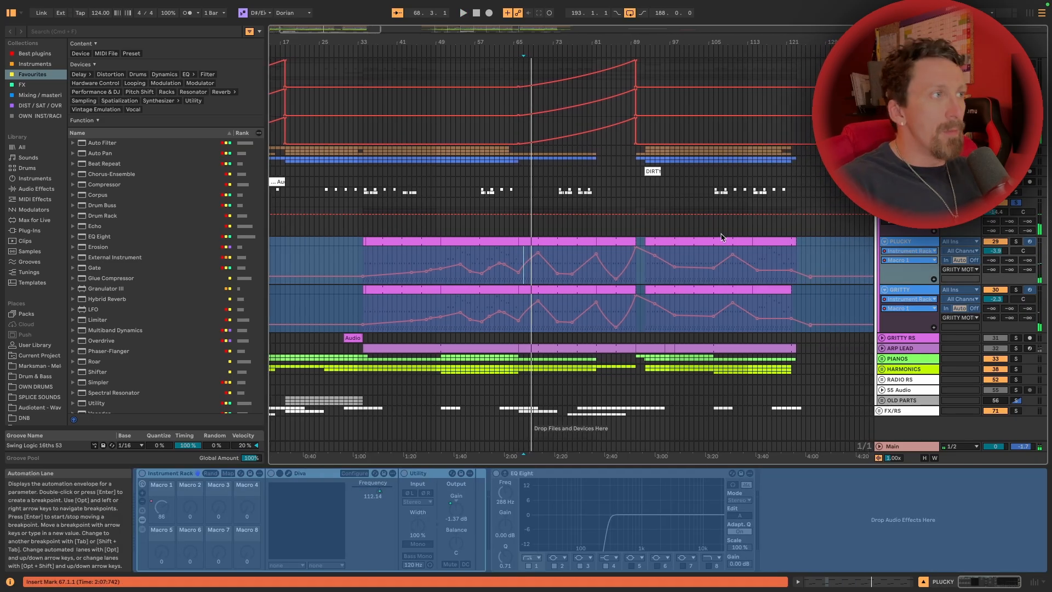
scroll(376, 241, right, 1)
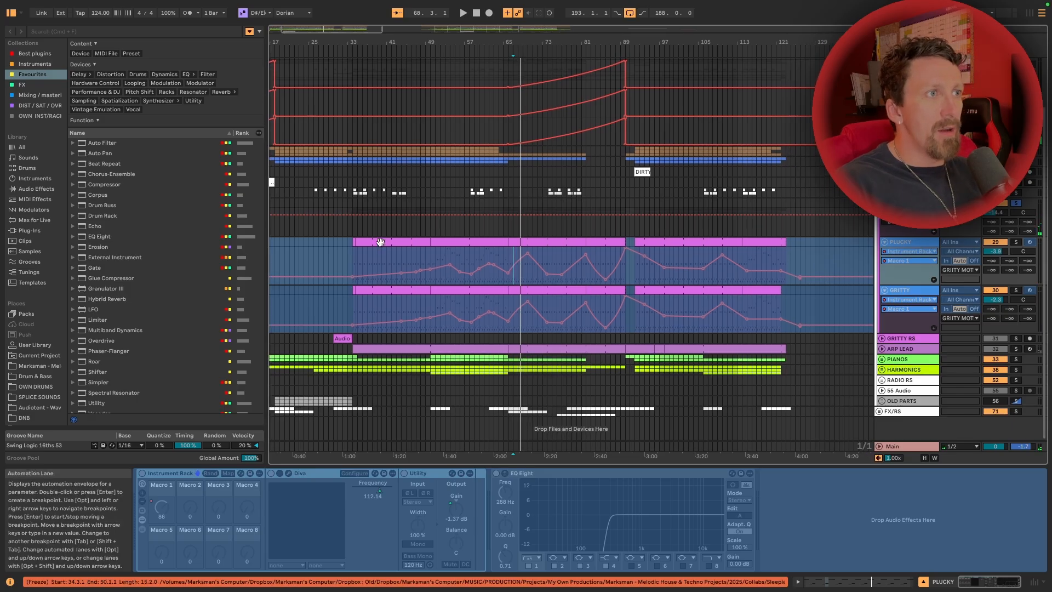
click(384, 240)
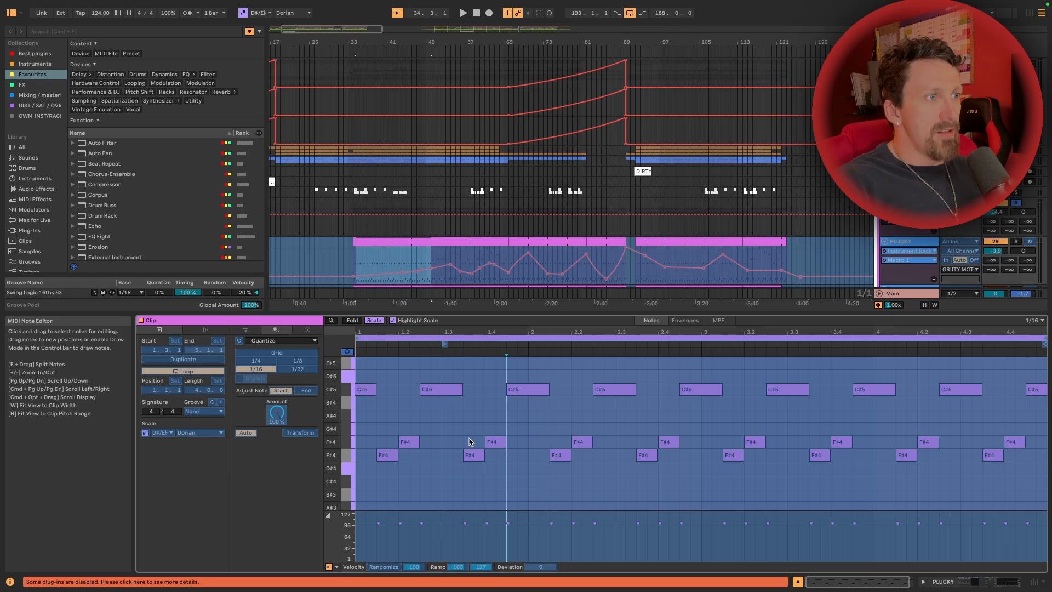
click(470, 241)
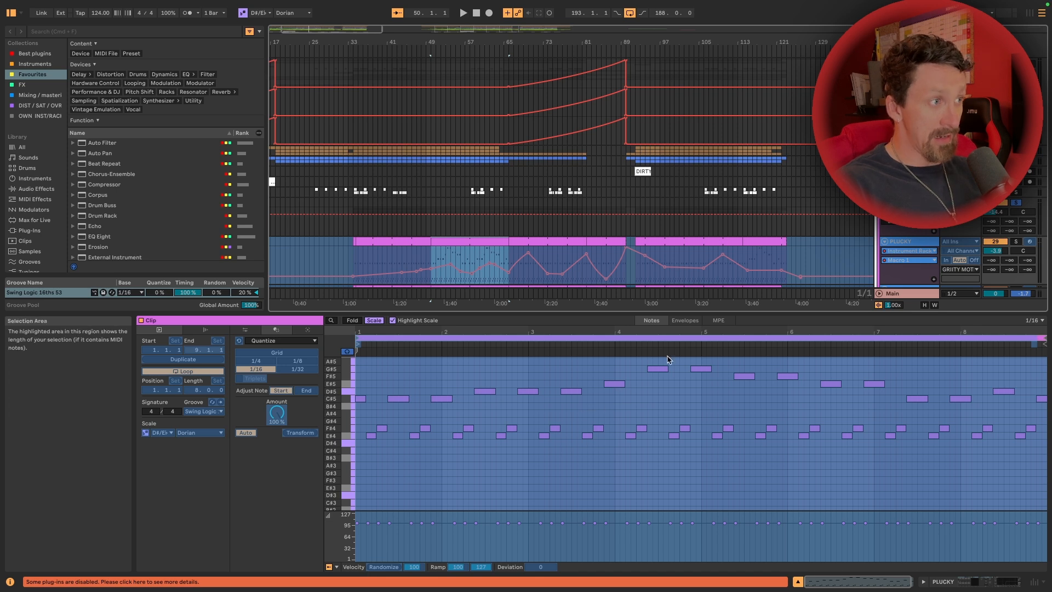
scroll(686, 137, down, 3)
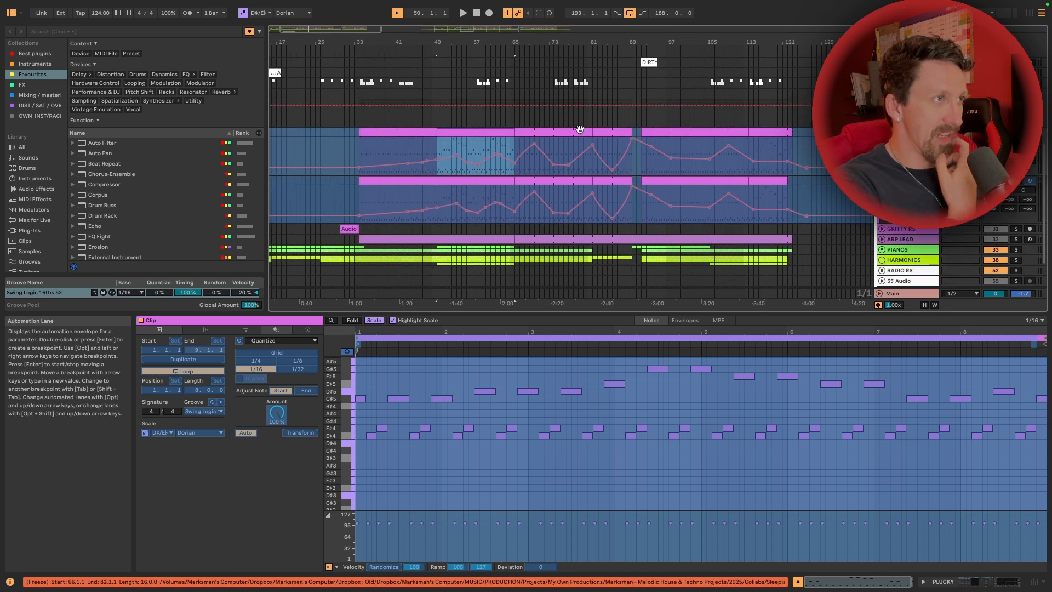
Check the Plucky clips up to the last one at bar 114, and unfold the ARP LEAD track
click(694, 133)
click(769, 130)
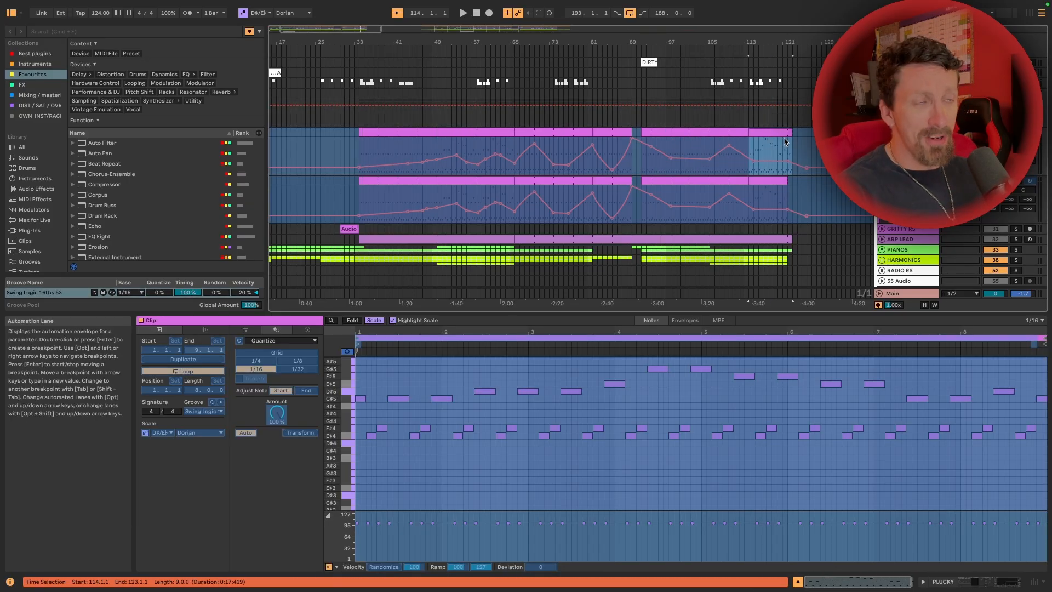
scroll(785, 142, down, 2)
click(901, 195)
click(881, 195)
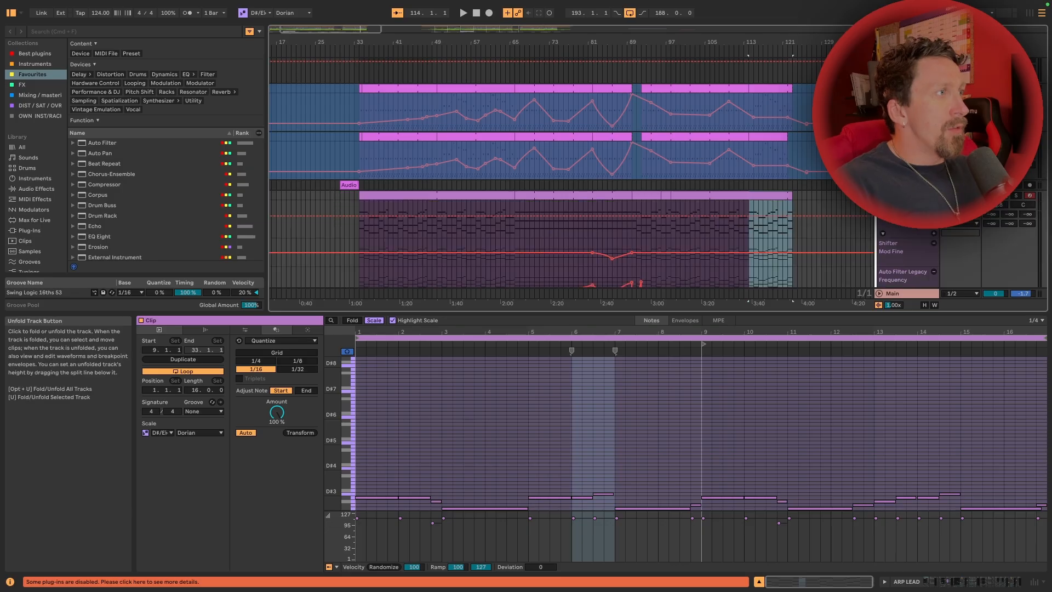
Examine the ARP LEAD automation lanes across the arrangement, including Shifter fine, filter frequency, Wash Out and Instrument Rack macros
scroll(537, 225, right, 4)
scroll(537, 225, down, 8)
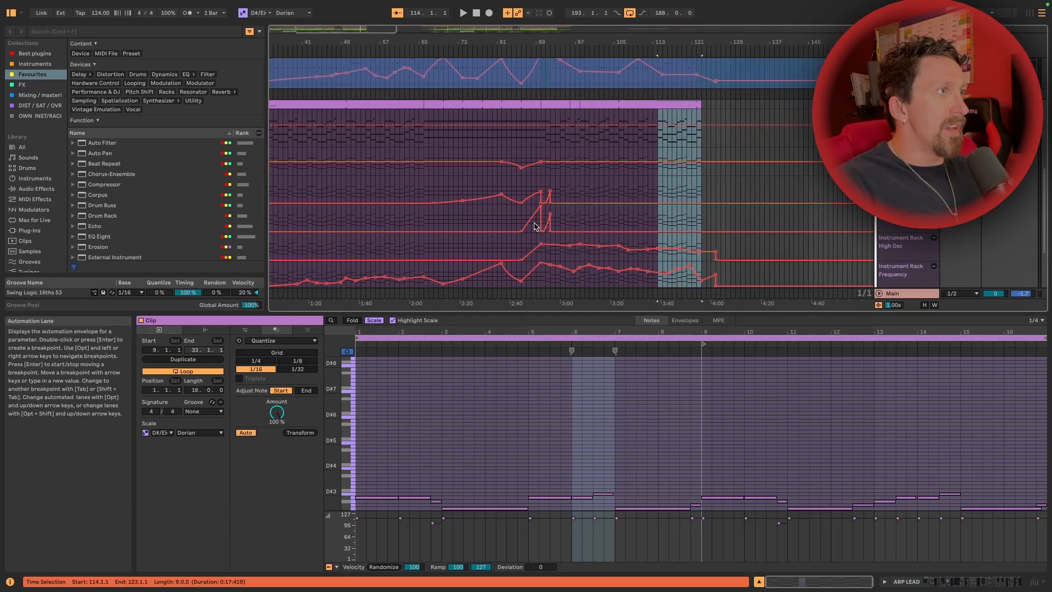
scroll(537, 225, up, 2)
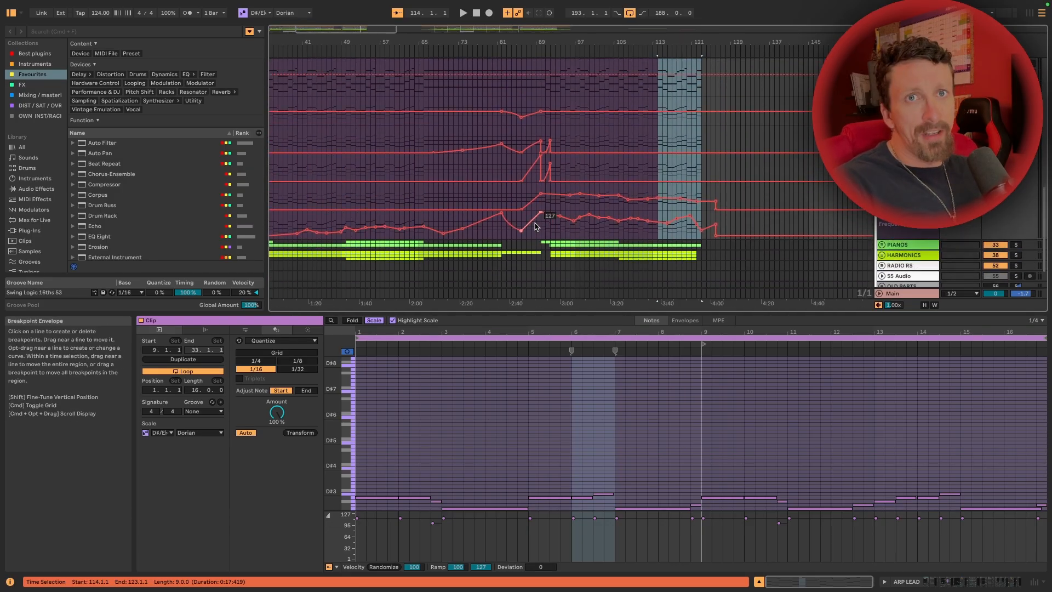
scroll(536, 226, left, 6)
scroll(535, 226, up, 4)
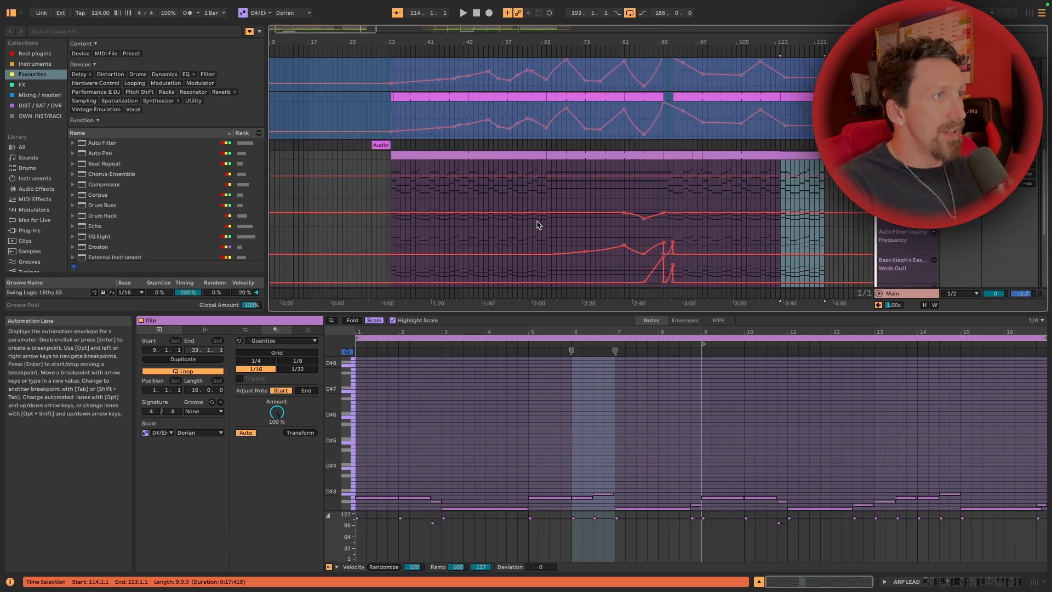
Play the ARP LEAD track from its first clip at bar 34
click(400, 154)
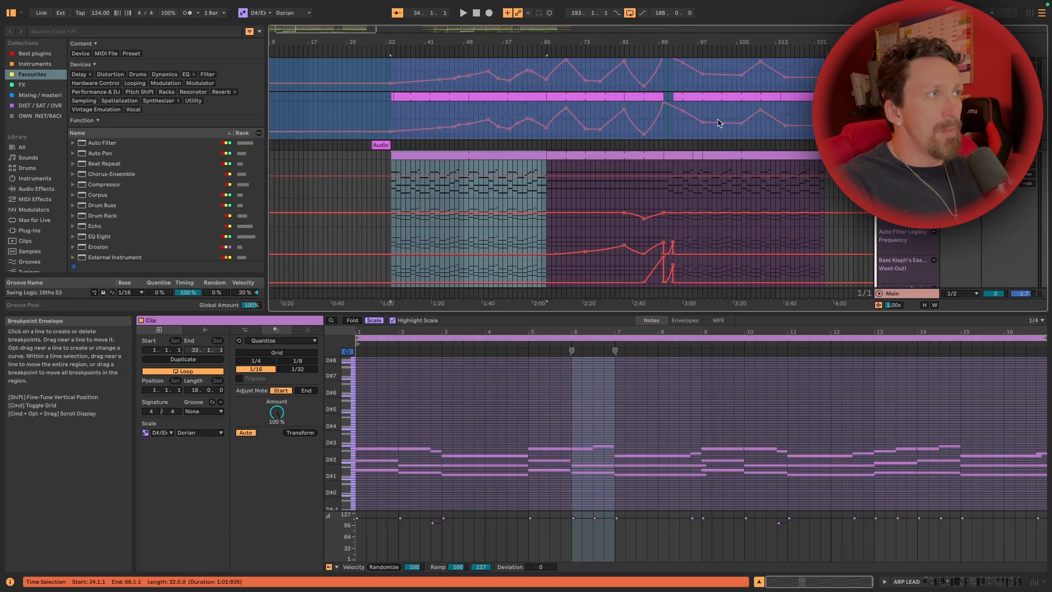
scroll(718, 125, left, 2)
key(space)
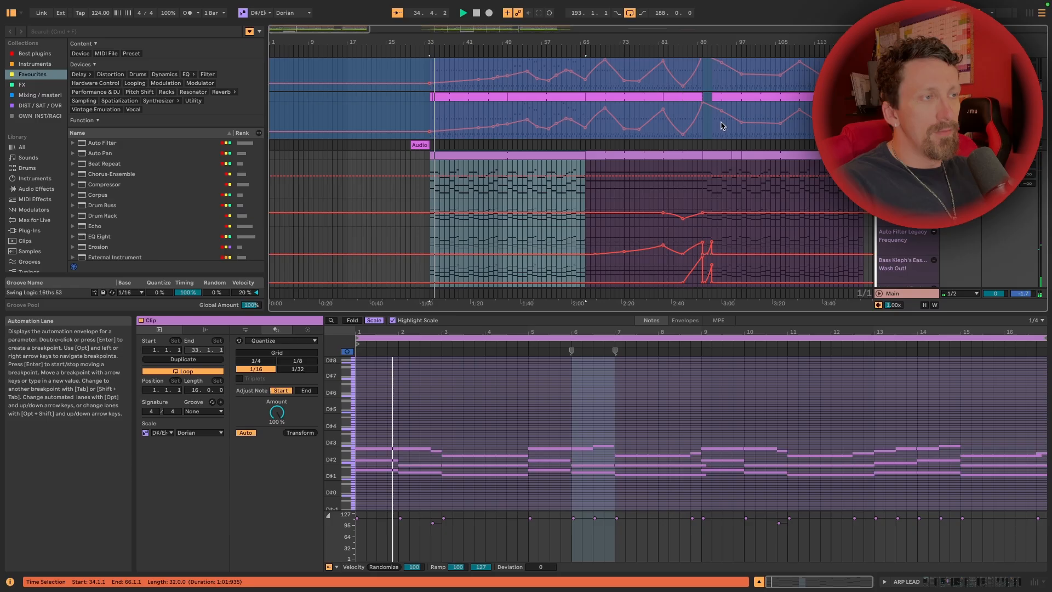
scroll(722, 137, down, 3)
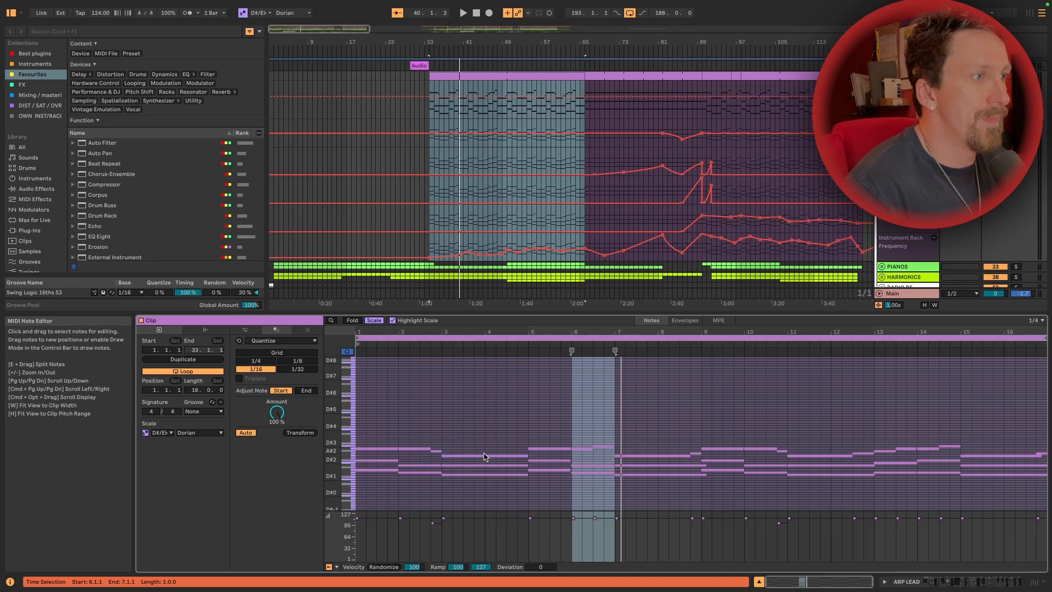
Examine the chord notes in the first ARP LEAD clip, placing the insert marker at the clip's bar 5
click(527, 423)
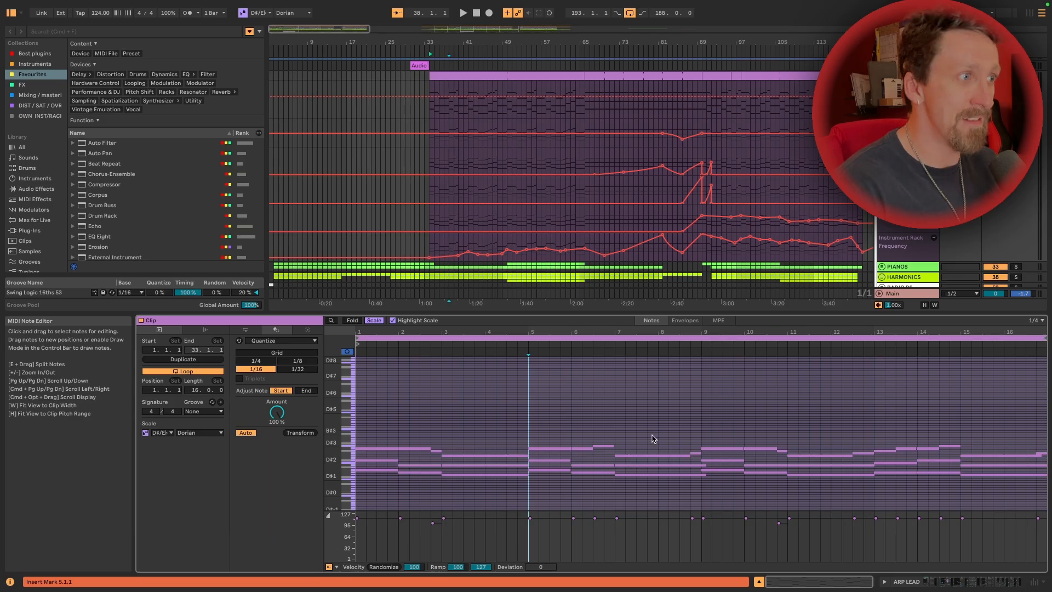
scroll(742, 407, right, 1)
scroll(772, 422, down, 3)
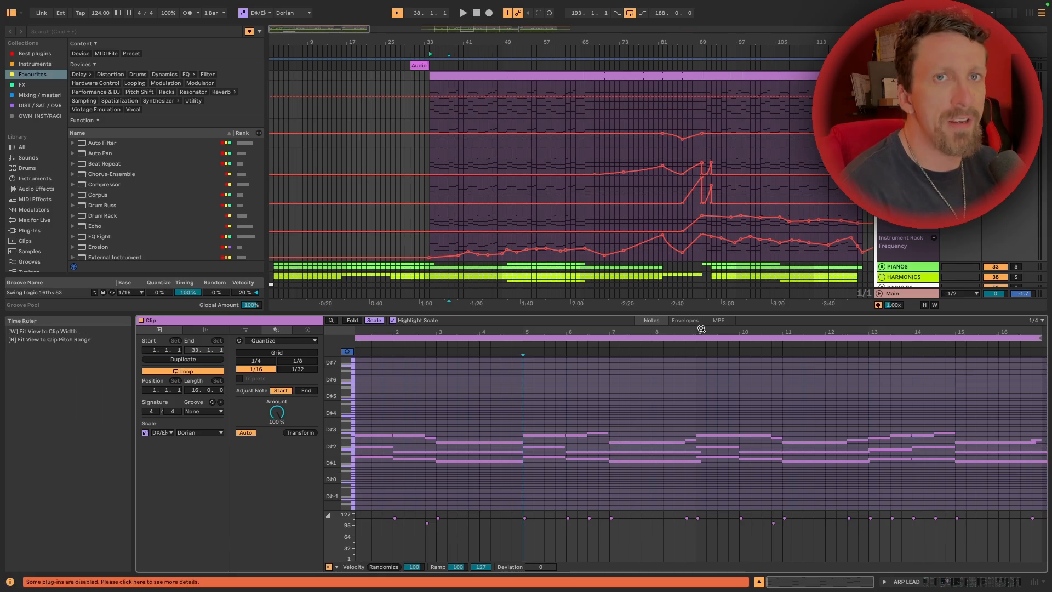
Inspect the sustained notes of the ARP LEAD clip at bar 66 and play the section from there
click(564, 77)
click(605, 77)
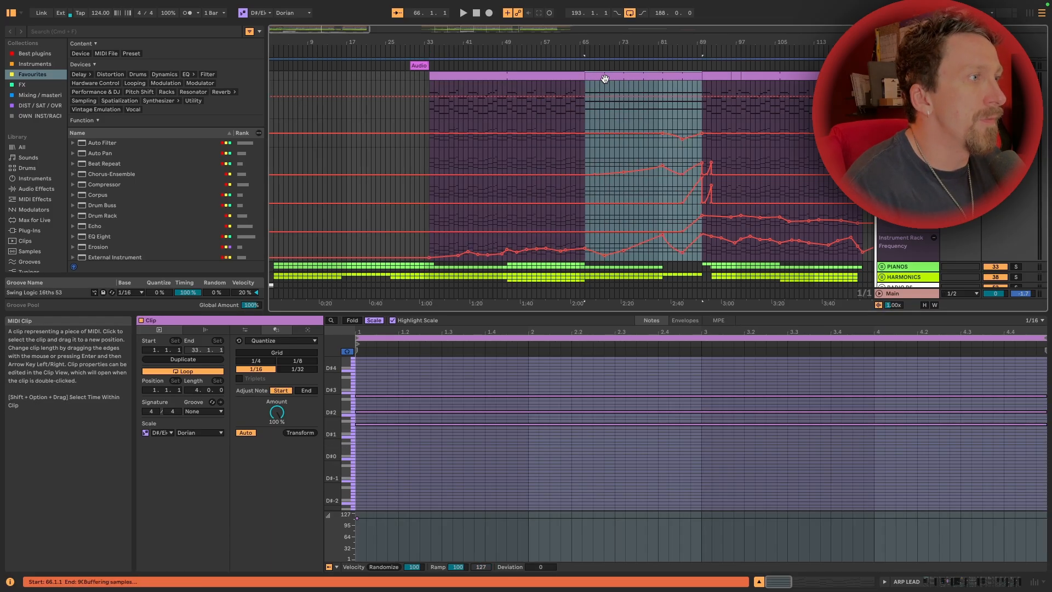
click(430, 424)
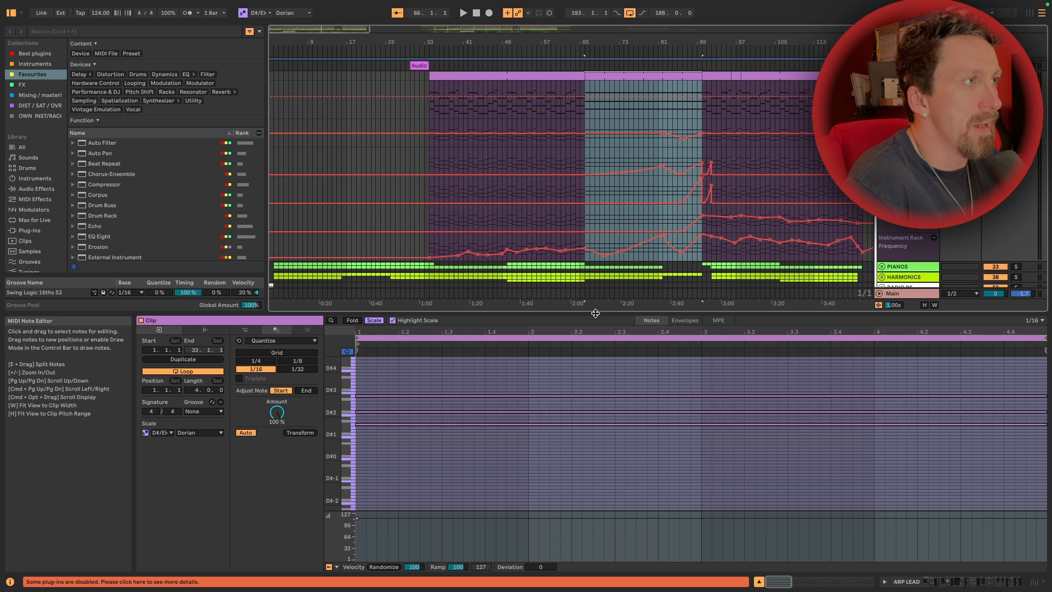
key(space)
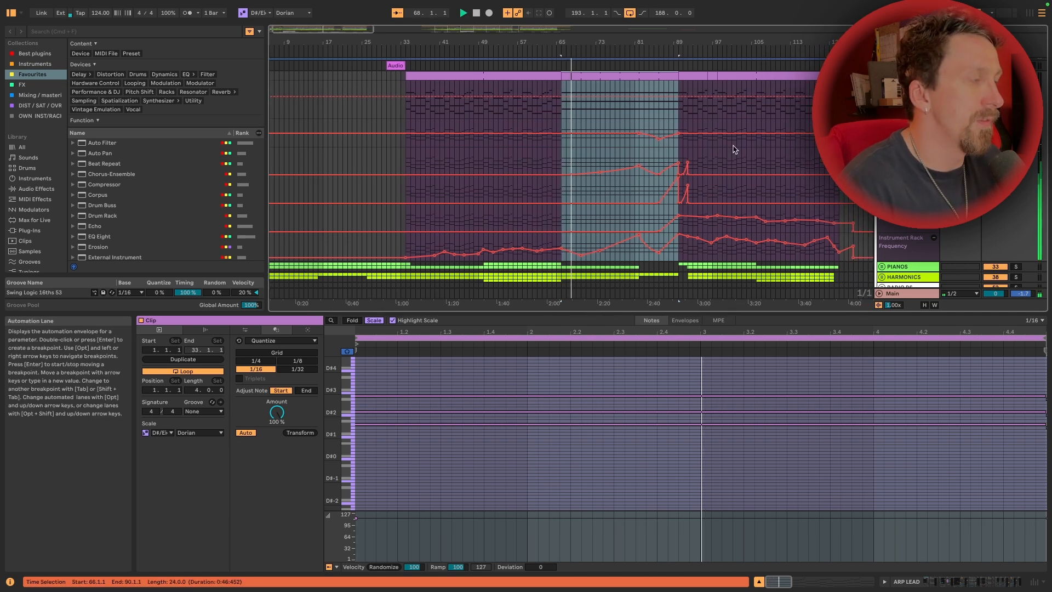
key(space)
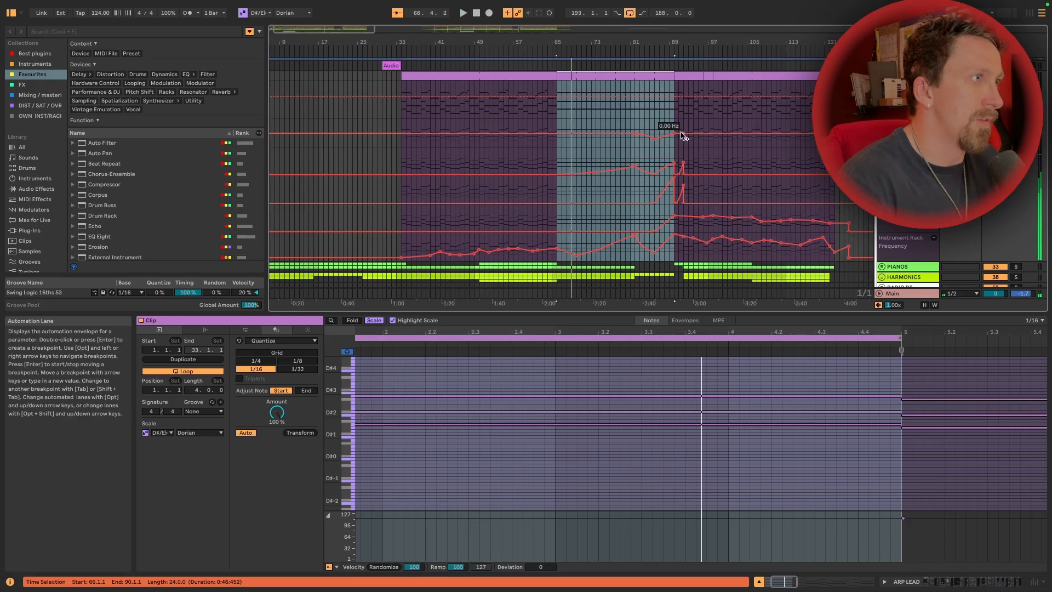
Check the ARP LEAD clips at bars 90 and 98, and play the build-up from bar 81
click(699, 78)
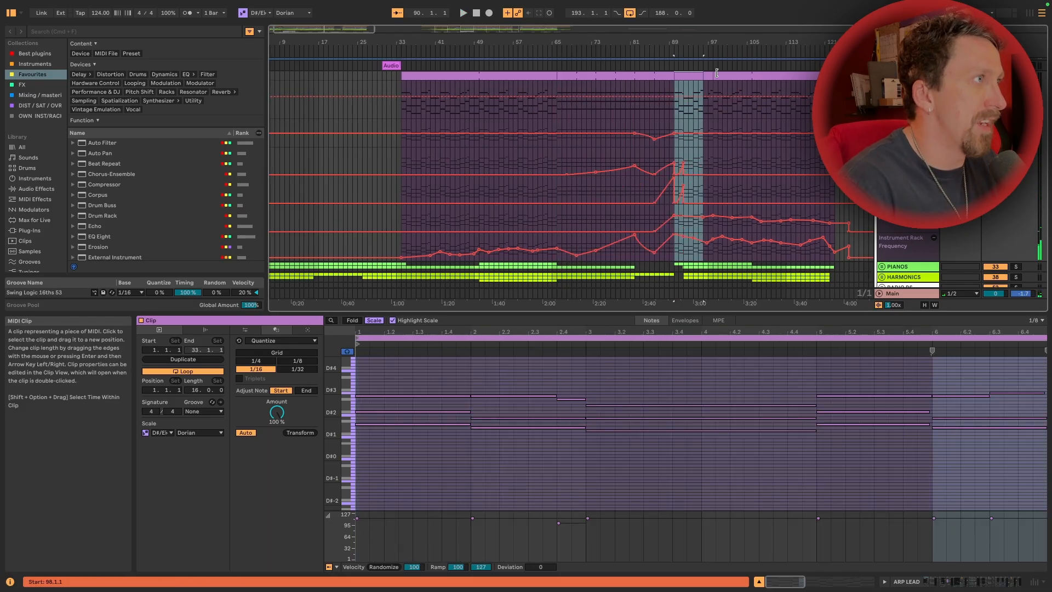
click(725, 76)
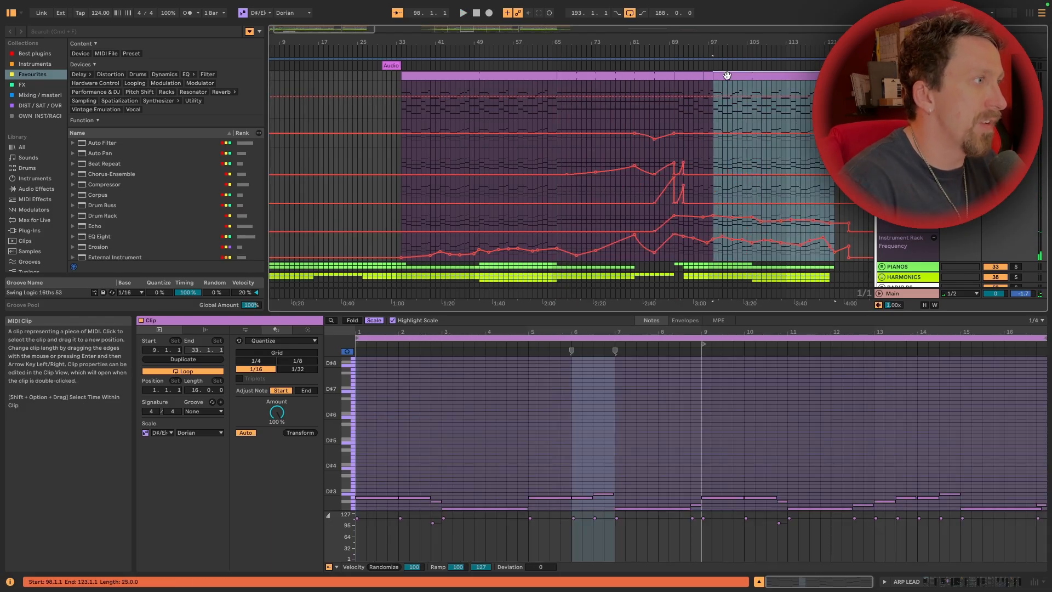
click(630, 120)
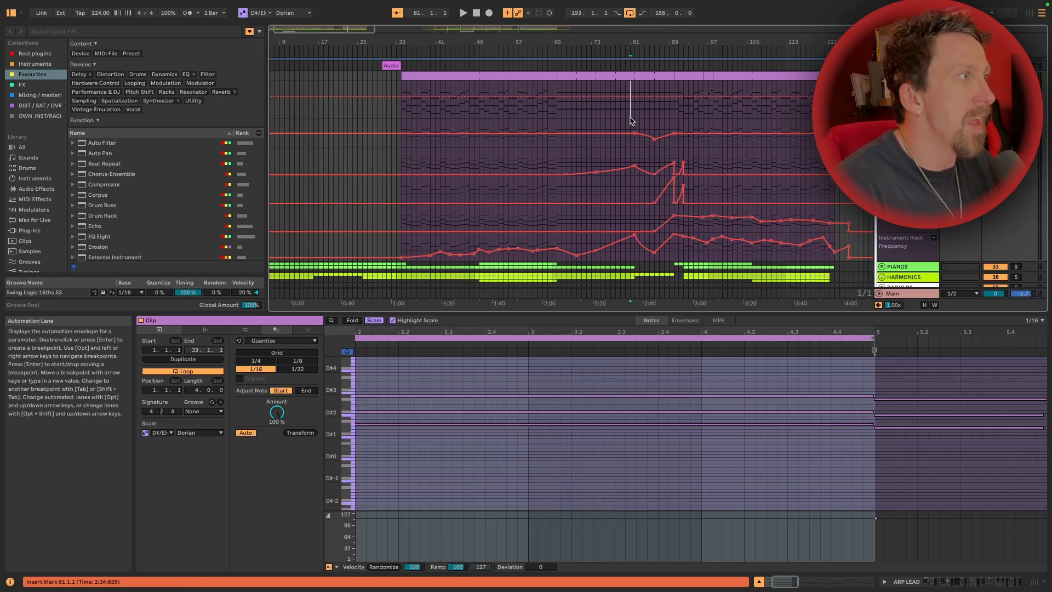
scroll(674, 119, right, 3)
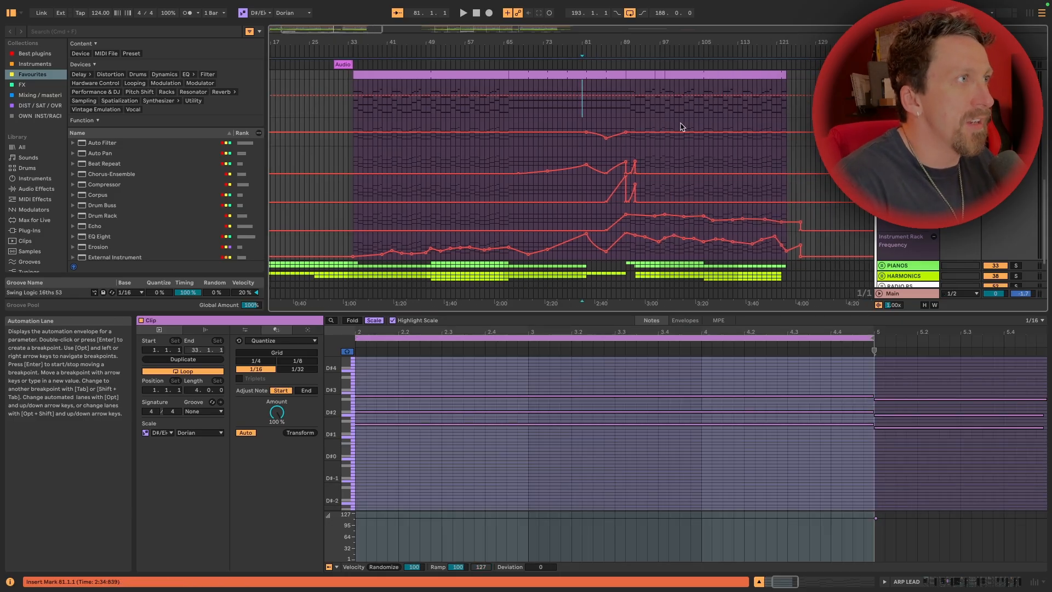
key(space)
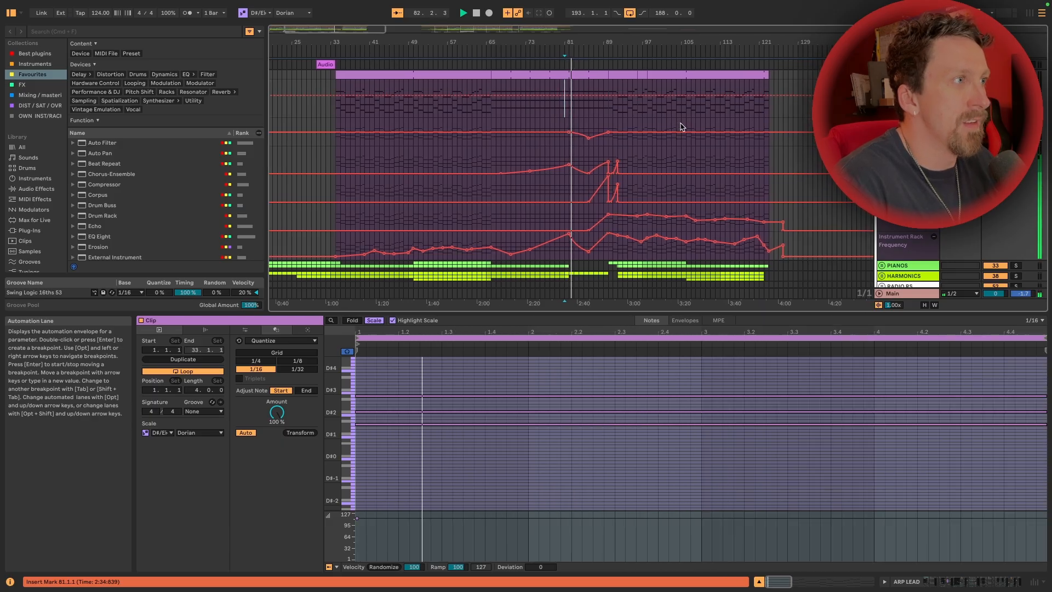
Examine the ARP LEAD device chain during playback, from the Arpeggiator through Diva and Shifter to EQ Eight
key(shift+Tab)
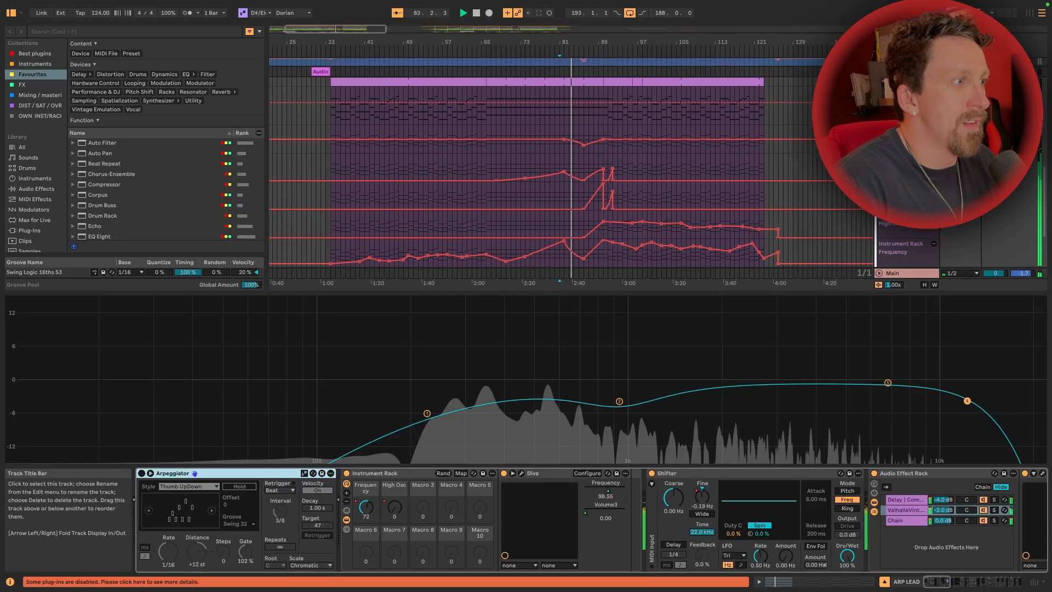
scroll(694, 513, right, 3)
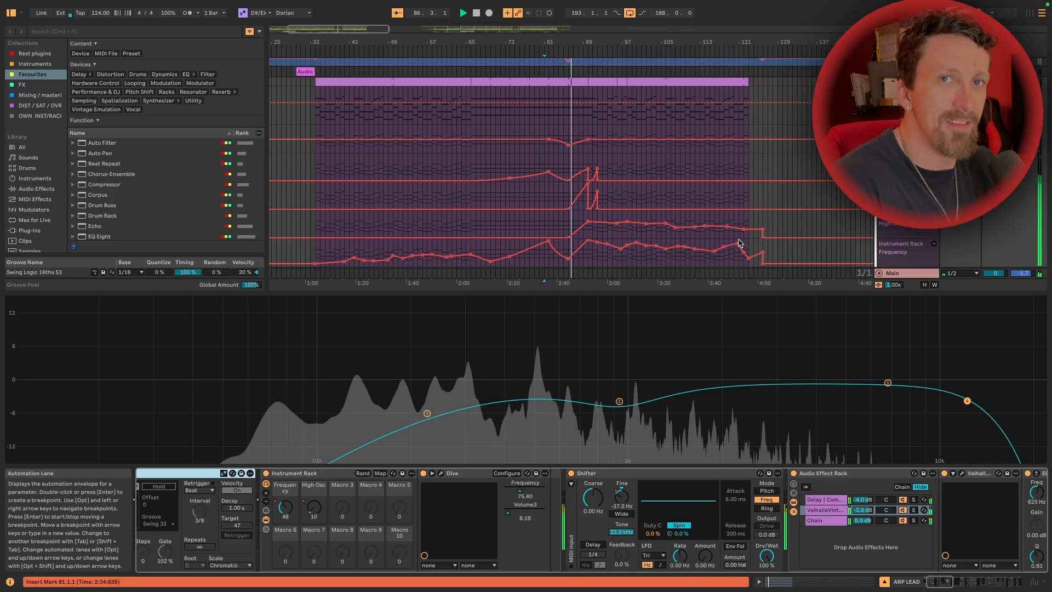
scroll(625, 523, right, 15)
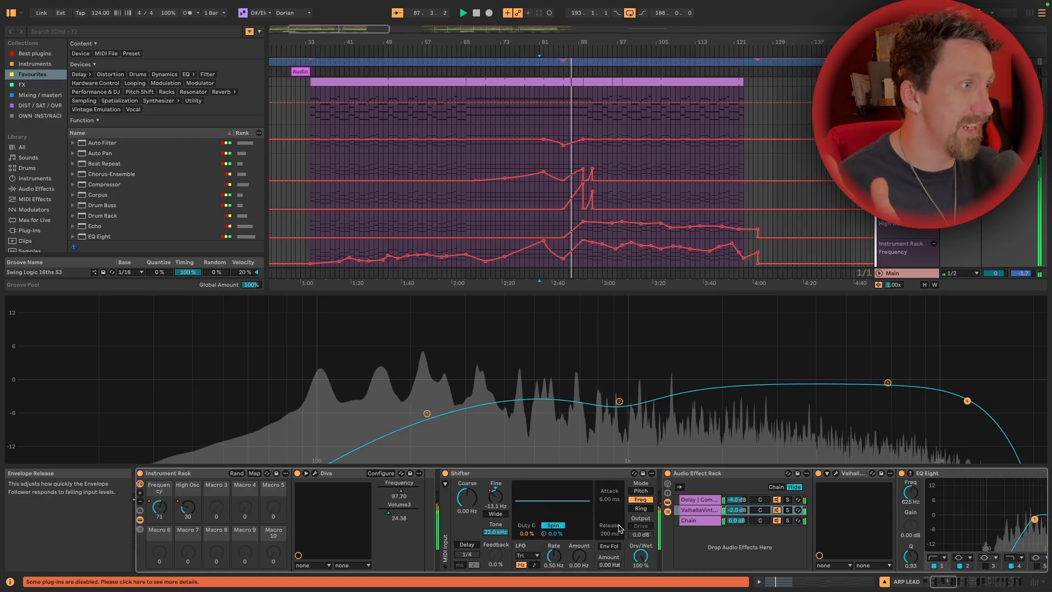
scroll(625, 523, left, 15)
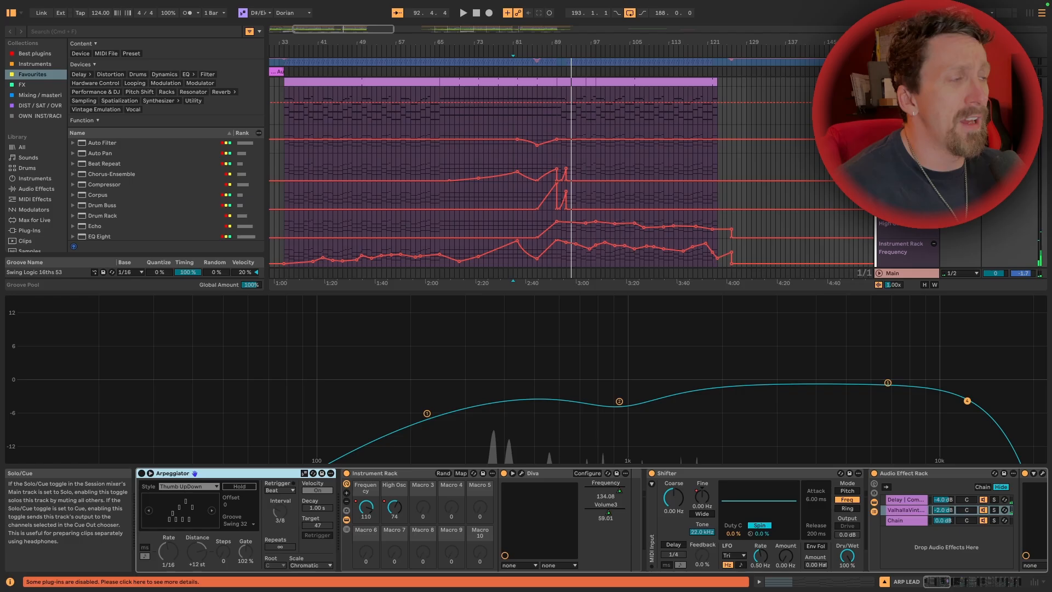
Play the ARP LEAD pitch-shift dip and rise from bar 86, and place the insert marker at bar 90
scroll(694, 149, down, 1)
scroll(694, 149, left, 2)
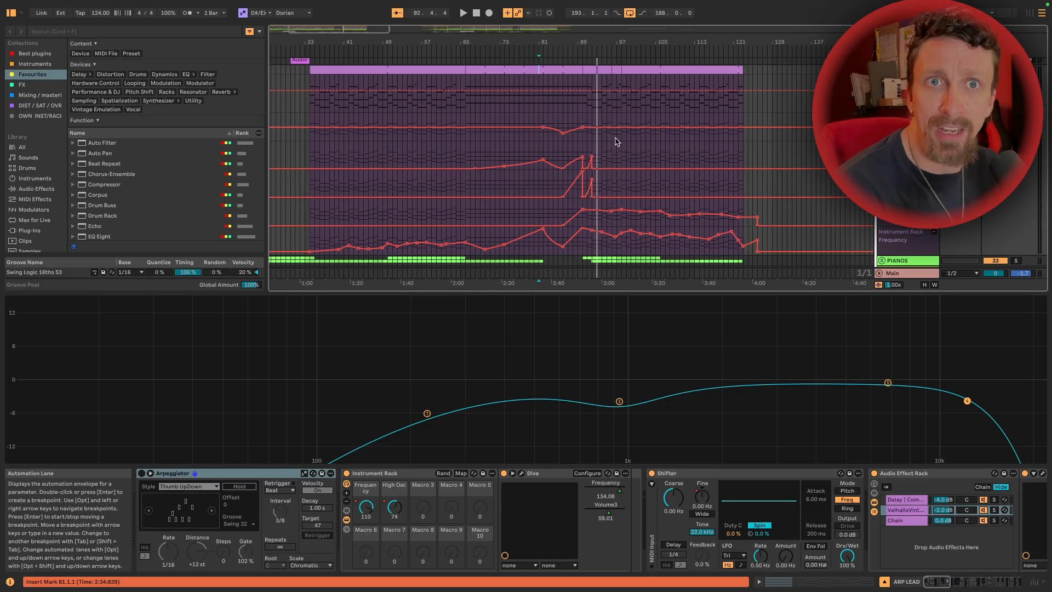
scroll(630, 147, up, 3)
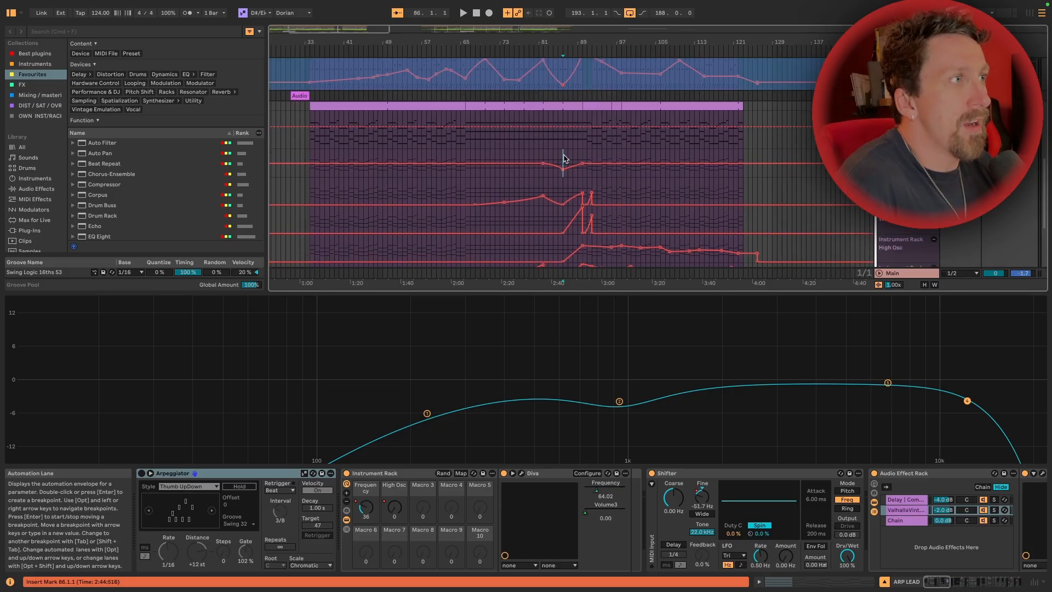
key(space)
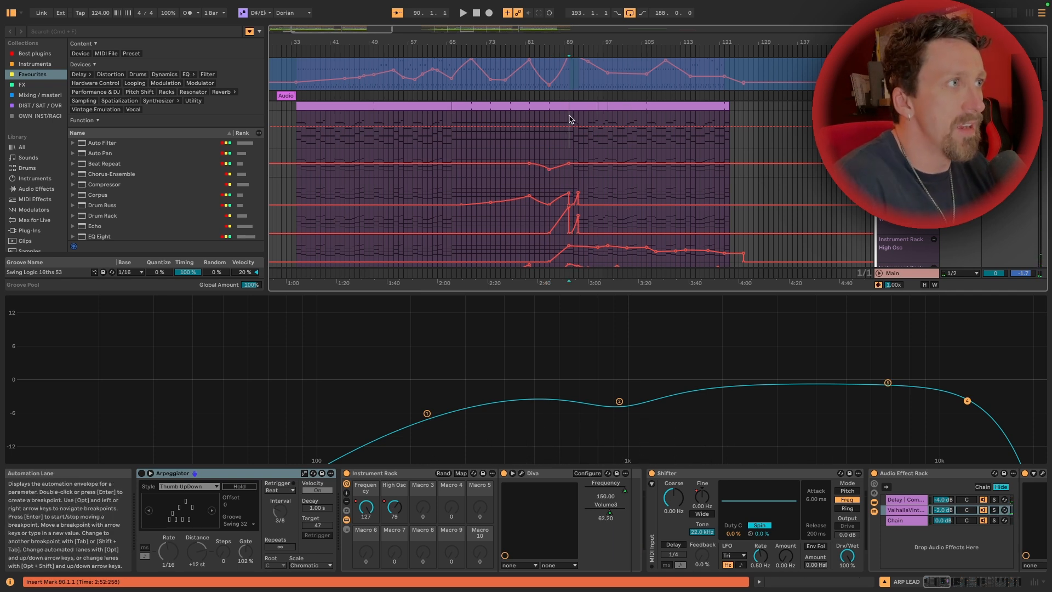
Show the PLUCKY track's devices and play the transition into the drop from bar 89
scroll(657, 178, up, 5)
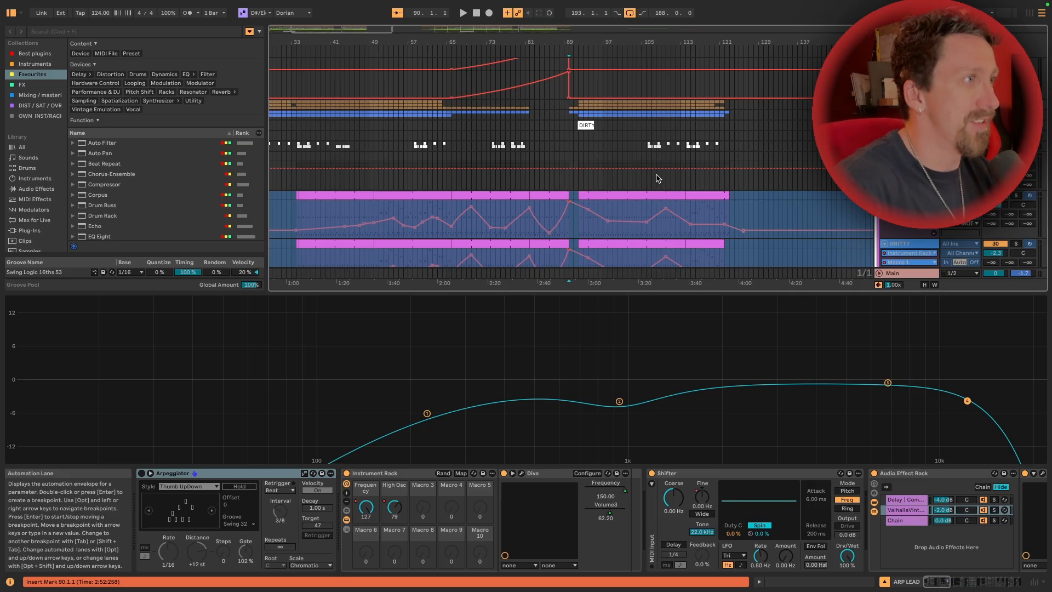
click(564, 227)
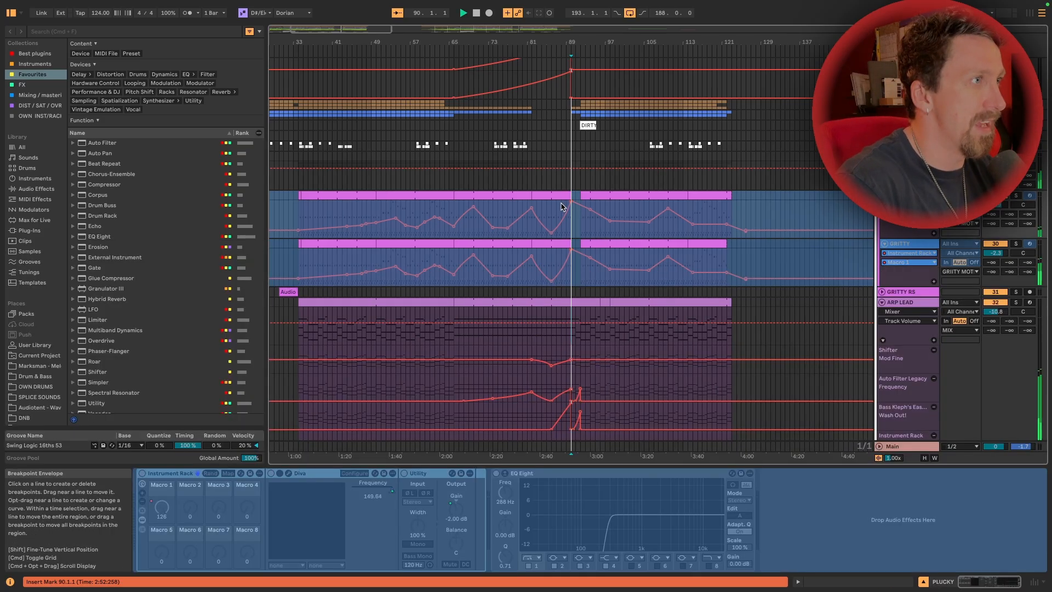
click(565, 231)
key(space)
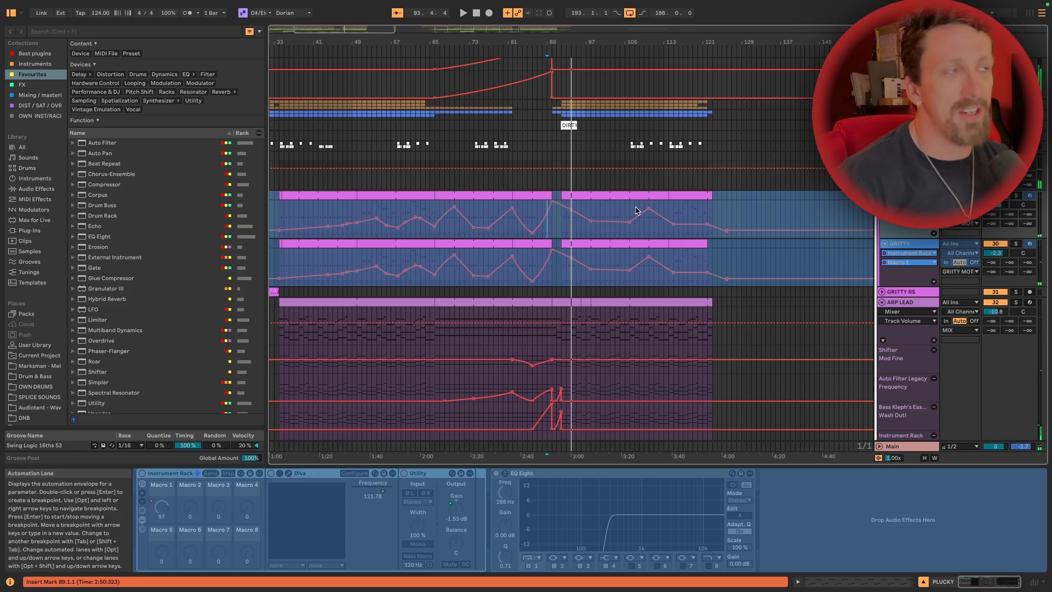
Unfold the PIANOS group and look over its piano, resampled and pad tracks
scroll(606, 235, down, 5)
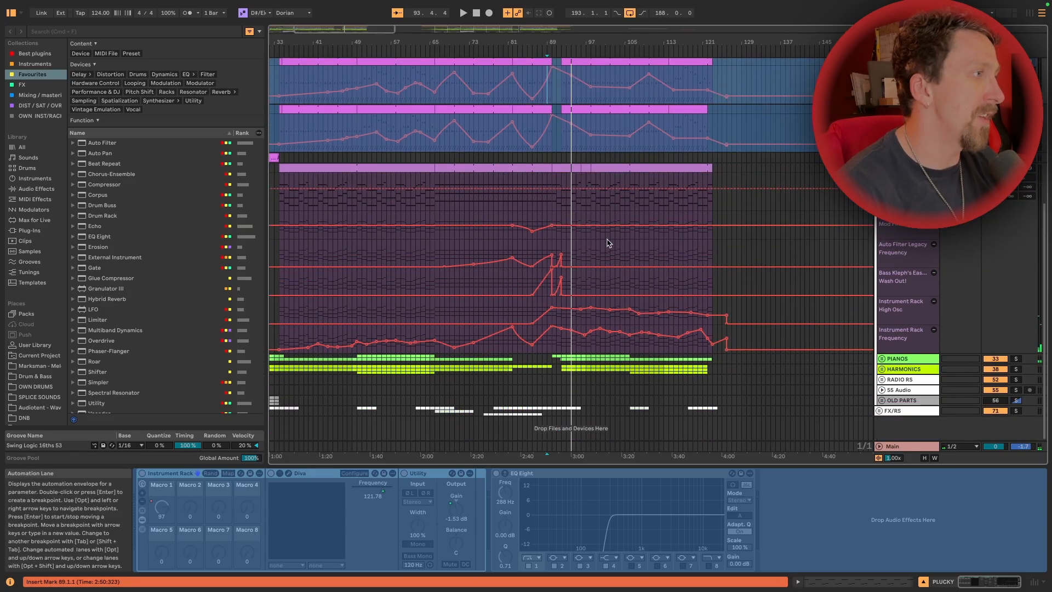
click(881, 359)
scroll(704, 328, down, 5)
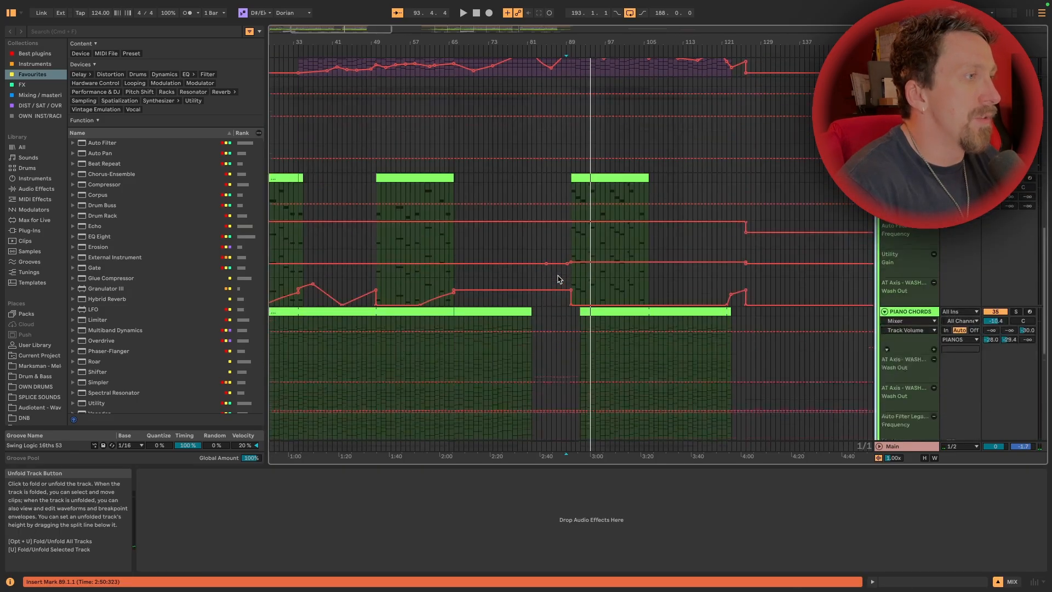
scroll(910, 336, down, 3)
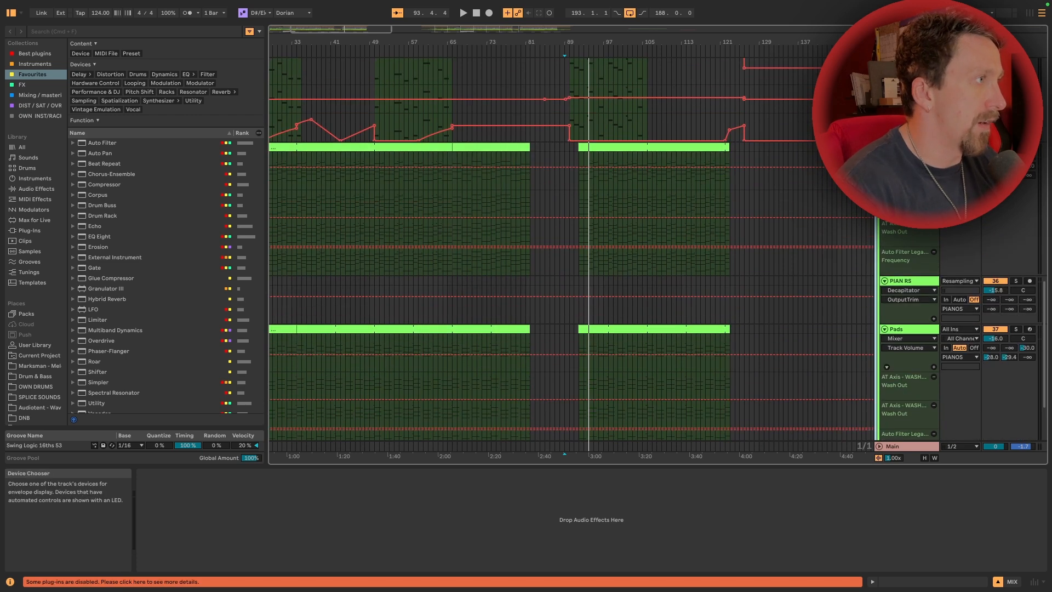
scroll(906, 252, up, 3)
Show the PIANO CHORDS device chain, select its clip starting at bar 10, and open the LABS plug-in window
click(906, 235)
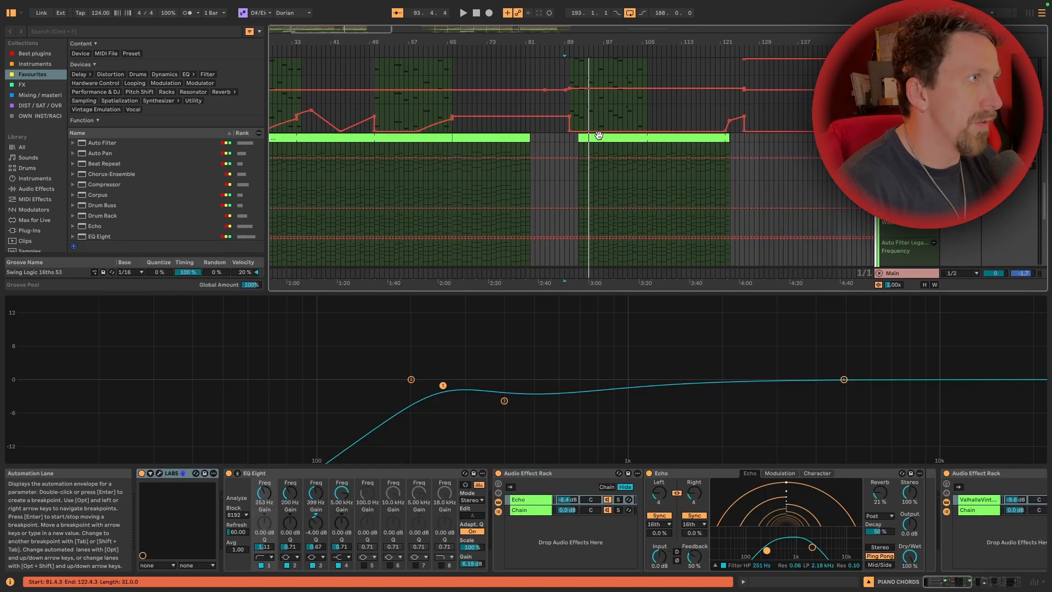
click(594, 137)
scroll(557, 146, left, 5)
click(470, 138)
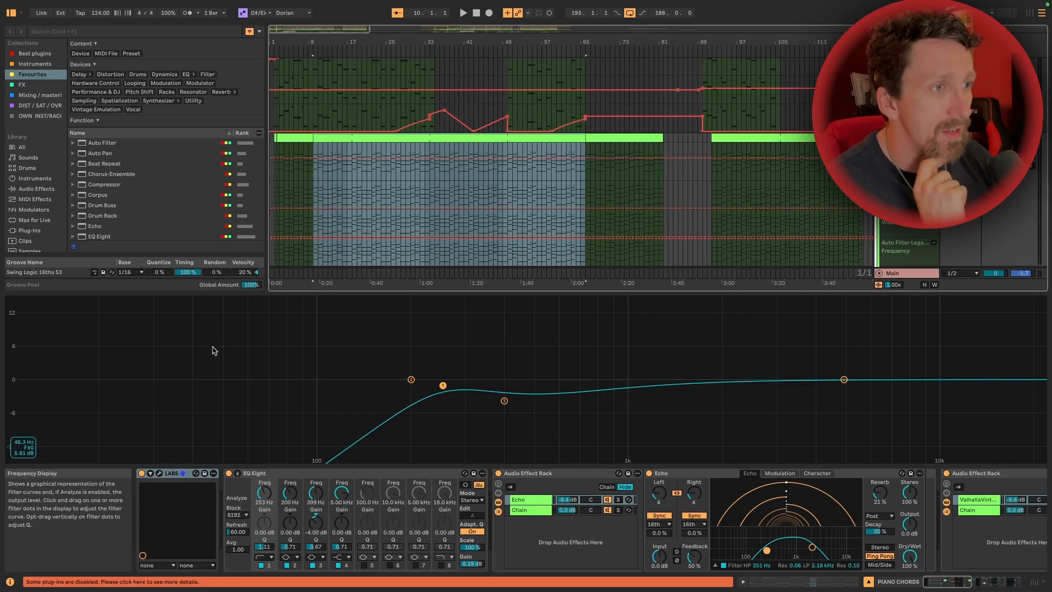
click(159, 473)
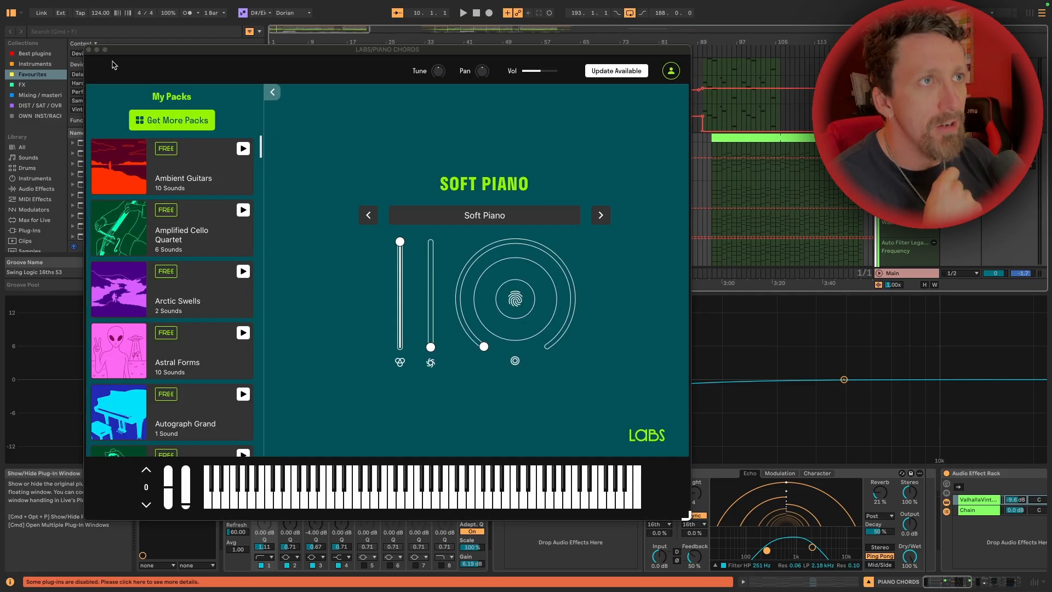
Close the LABS plug-in window and play the PIANO CHORDS part from bar 10
click(89, 49)
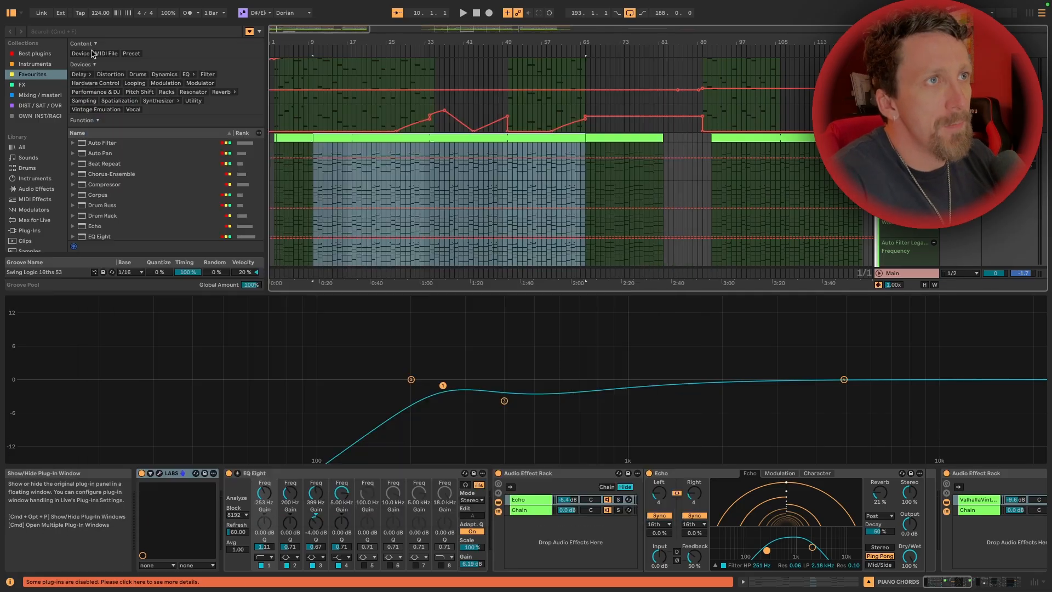
key(space)
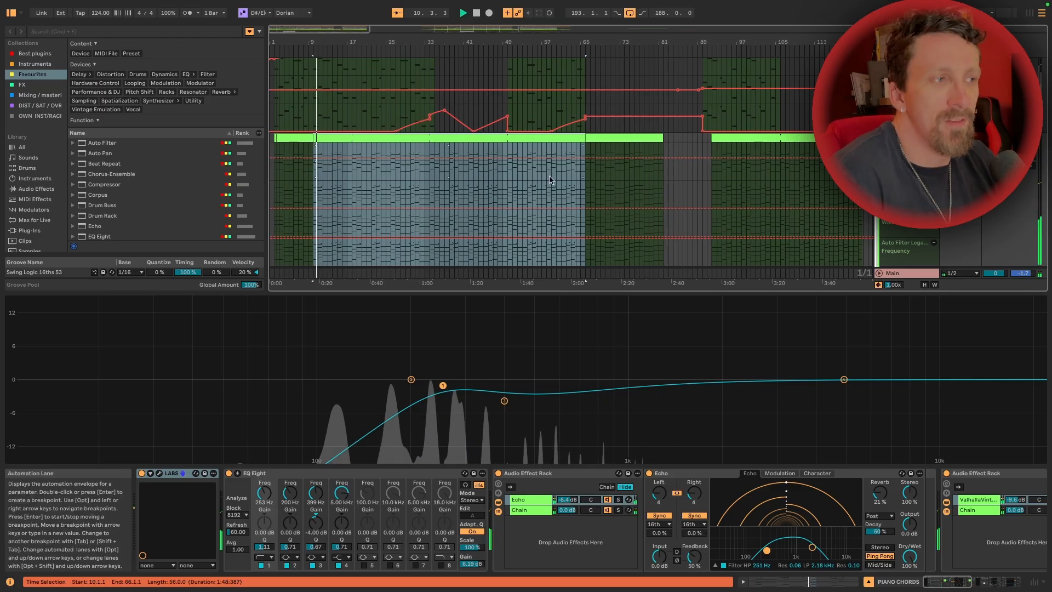
scroll(499, 202, down, 3)
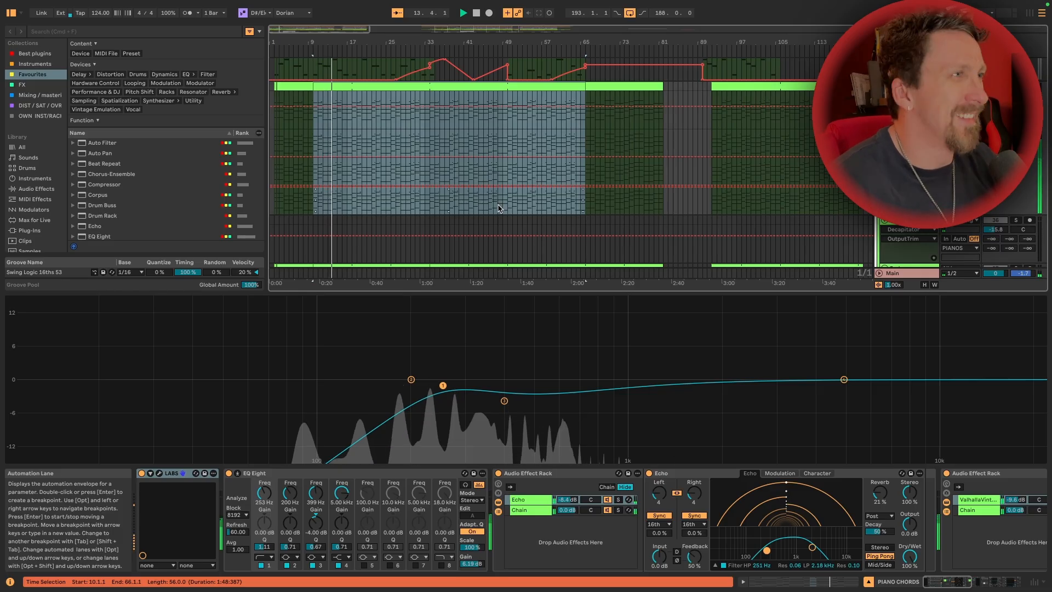
scroll(499, 208, up, 8)
scroll(499, 209, down, 1)
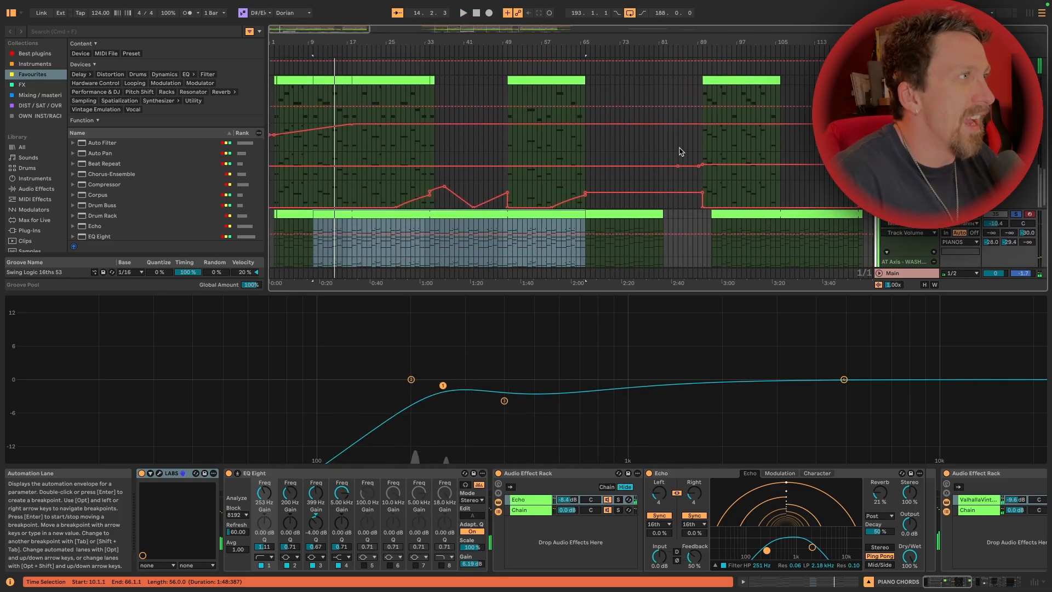
Show the PIANO MEL device chain and look along it from the piano plug-in to the parallel effect racks
click(909, 86)
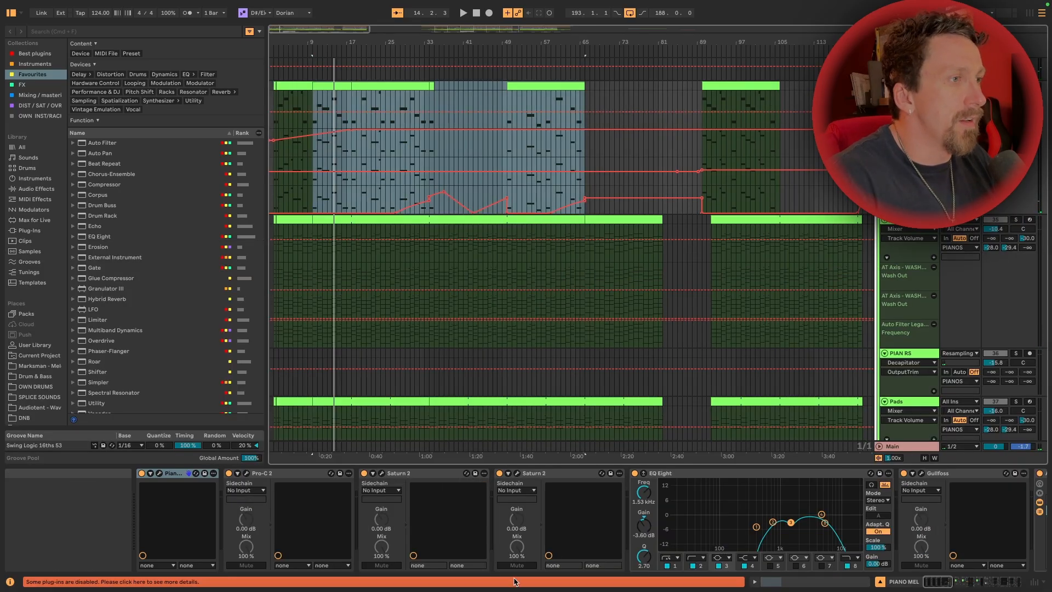
click(151, 474)
click(152, 474)
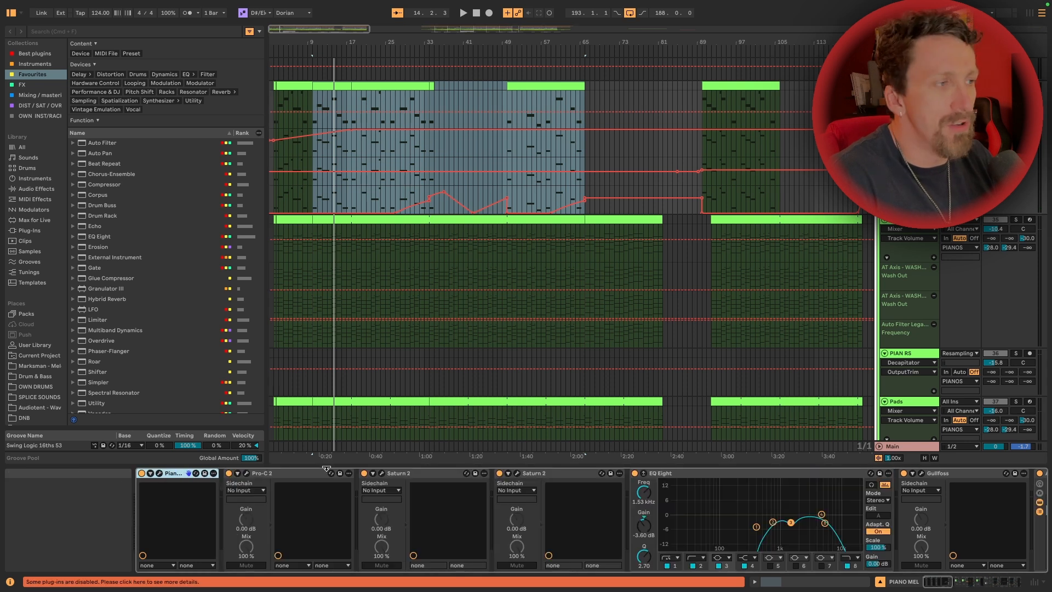
scroll(328, 472, right, 5)
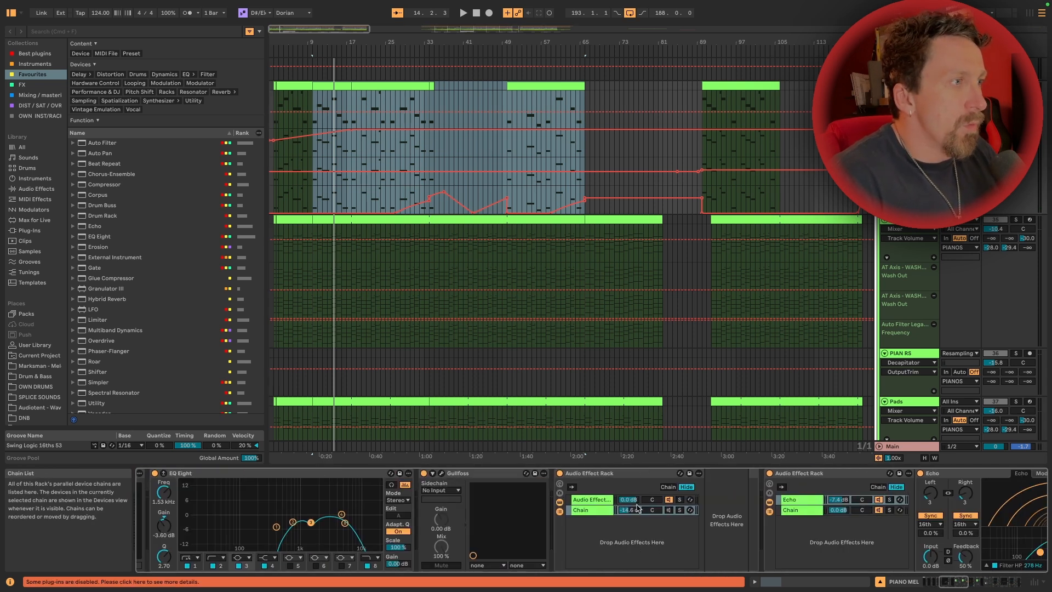
scroll(637, 508, right, 2)
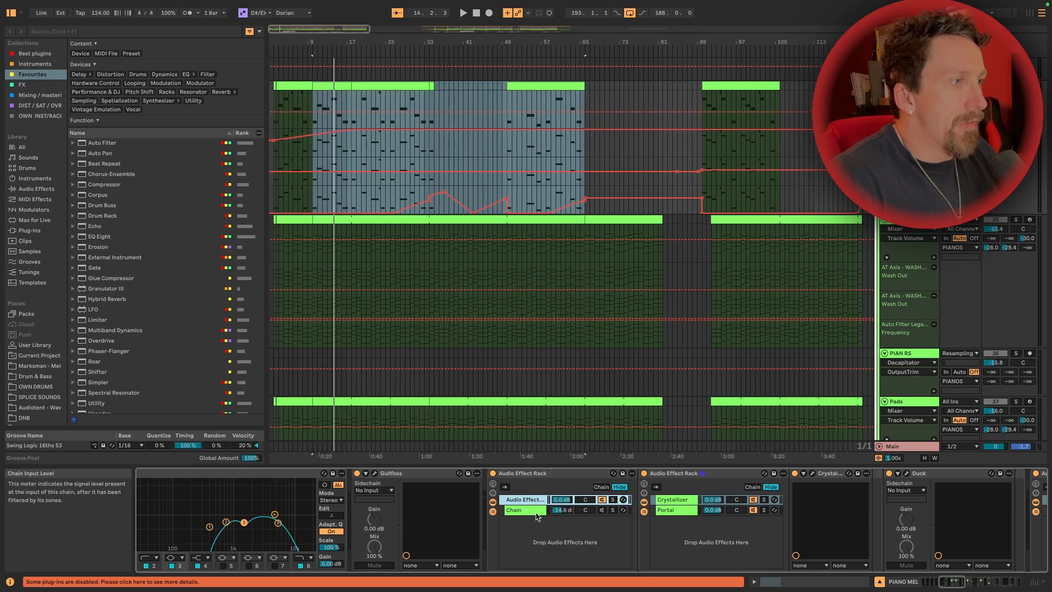
Inspect the PIANO MEL rack's dry chain and effects chain, including the nested Crystallizer and Portal chains
click(534, 515)
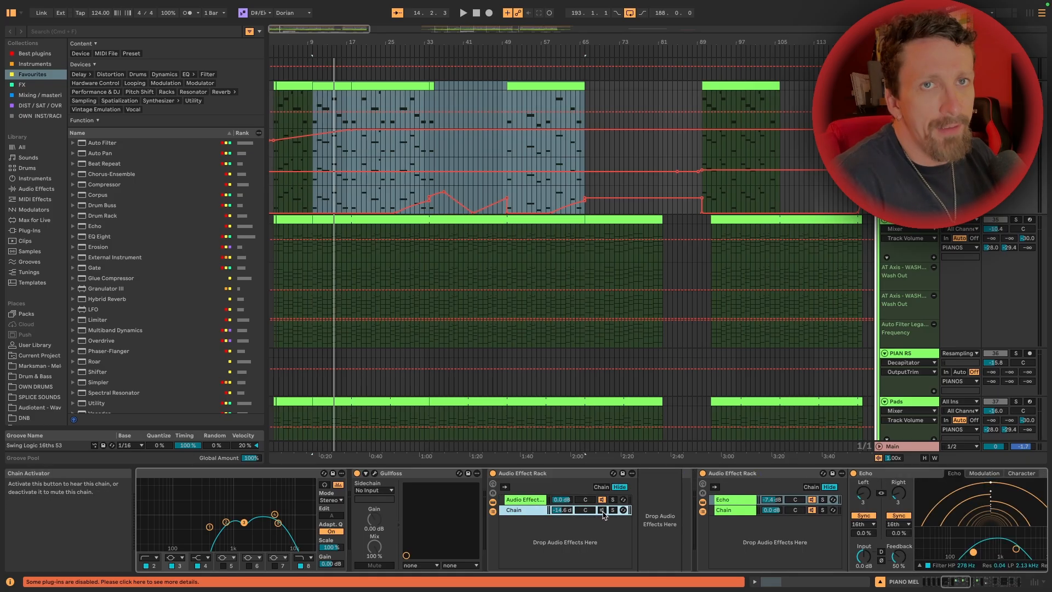
click(531, 500)
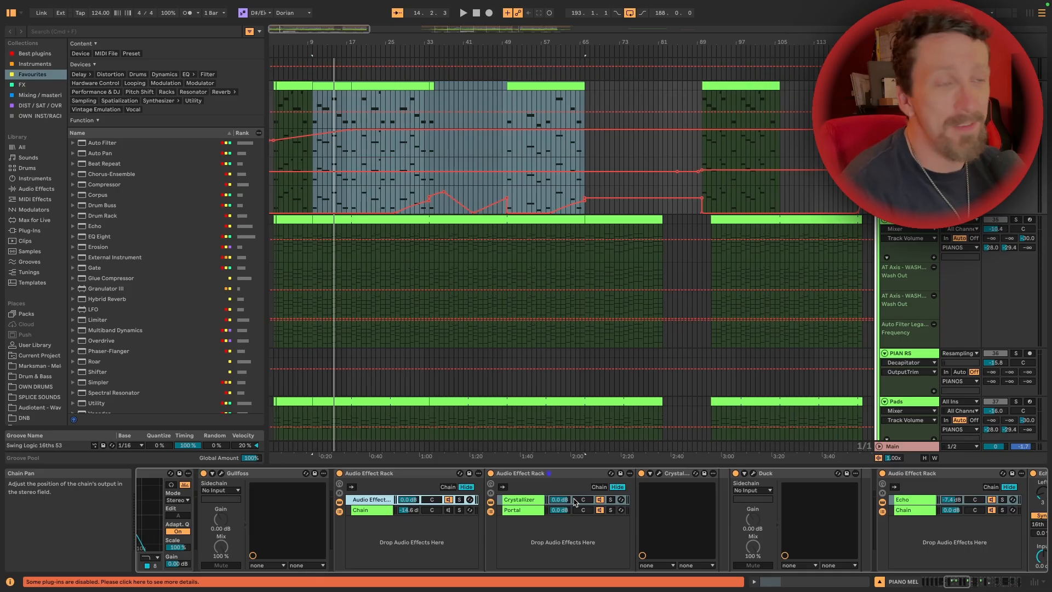
scroll(575, 502, right, 3)
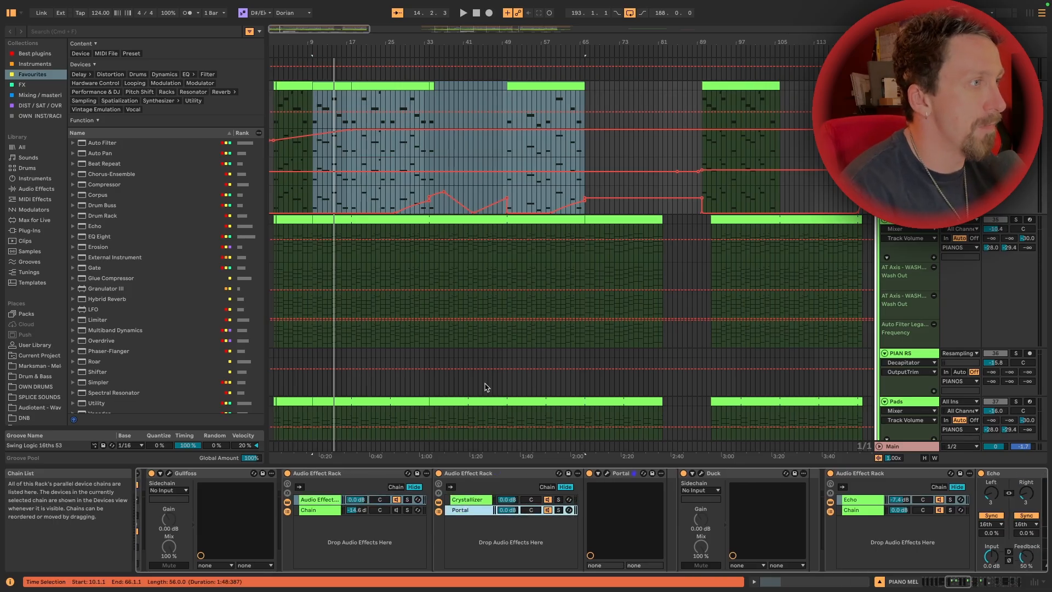
Select the PIANO MEL clip spanning bars 10 to 18 and play it
scroll(325, 161, up, 5)
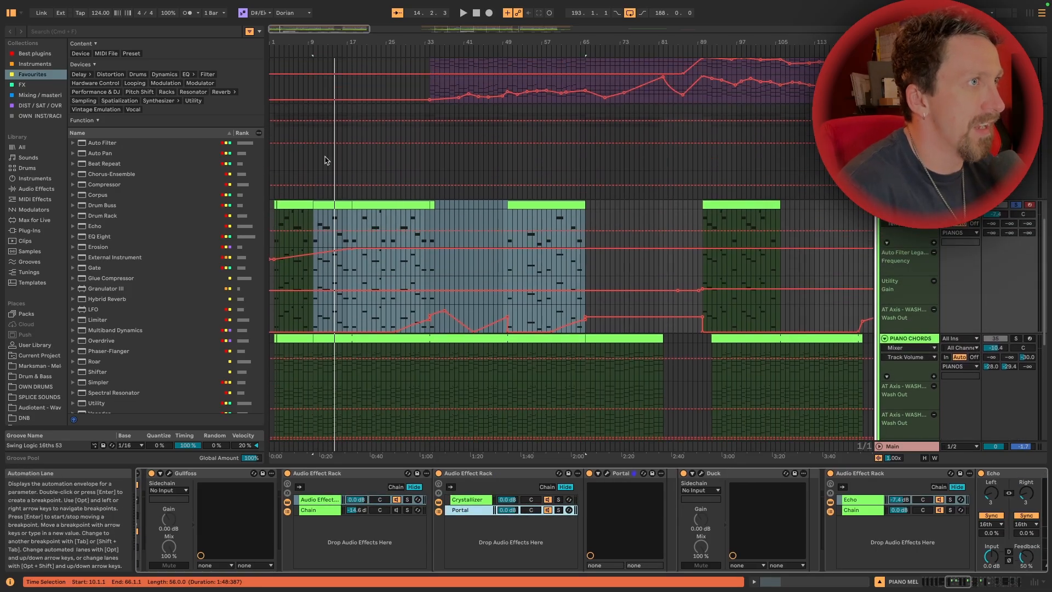
click(328, 207)
key(space)
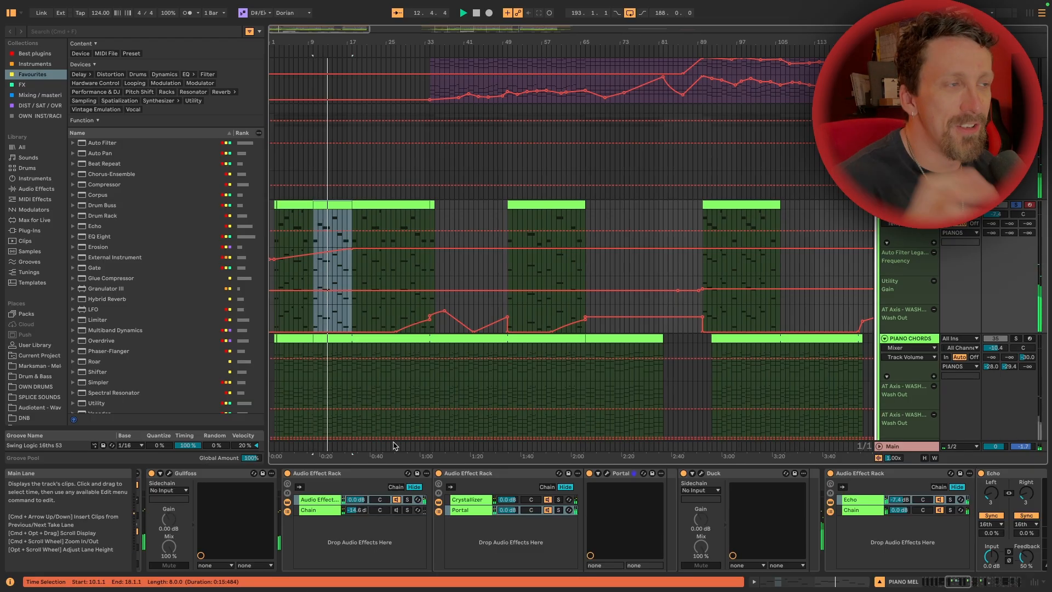
Try the PIANO MEL melody with the rack's dry chain toggled and its chain volume changed
scroll(398, 474, left, 3)
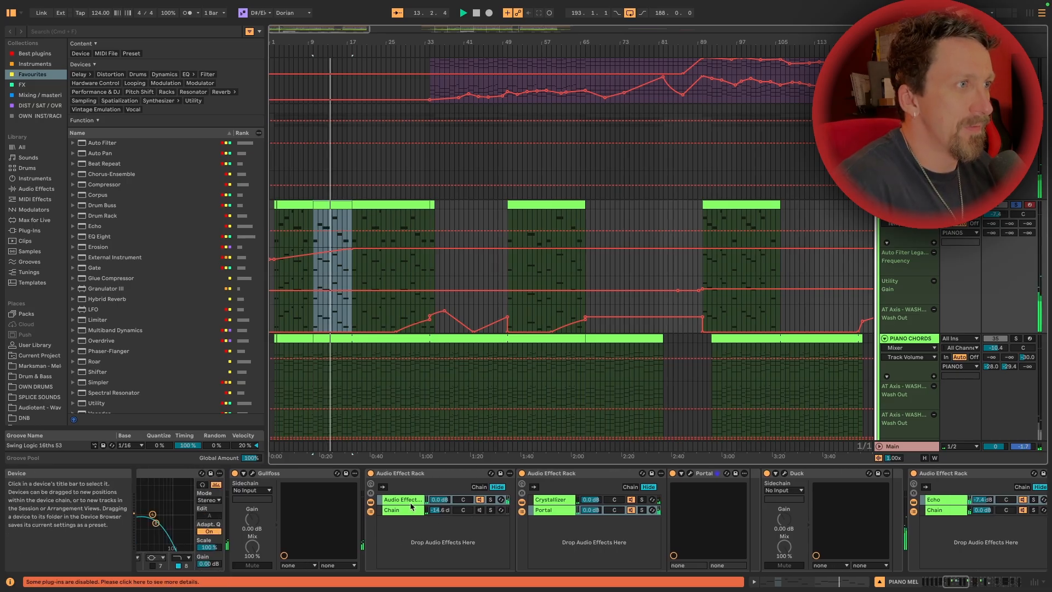
click(482, 510)
drag(442, 510, 442, 486)
key(space)
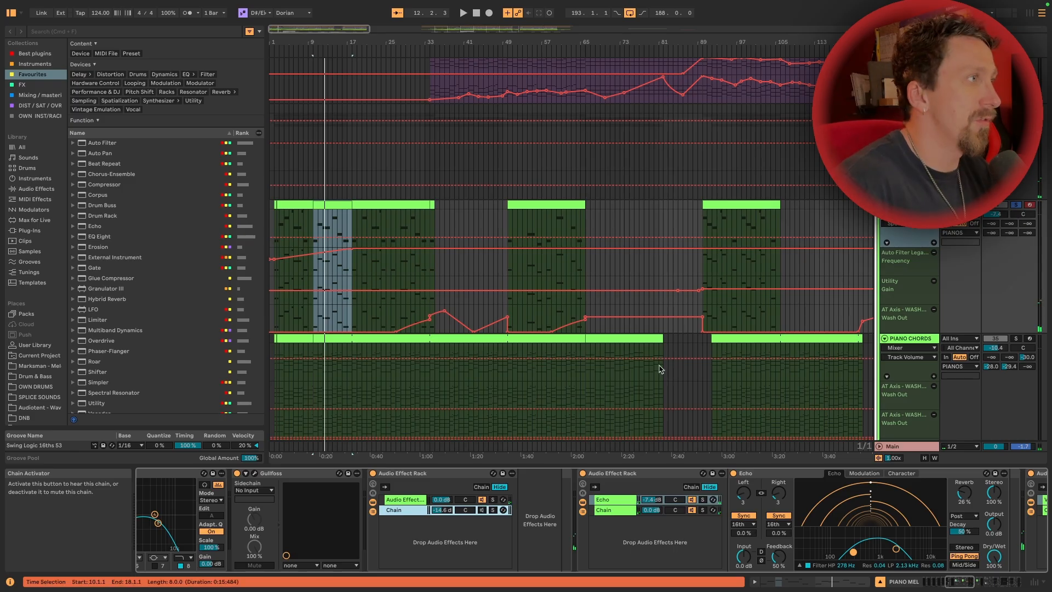
Show the PIANOS group's devices and play all the piano layers together from bar 10
click(1016, 108)
scroll(739, 216, down, 2)
key(space)
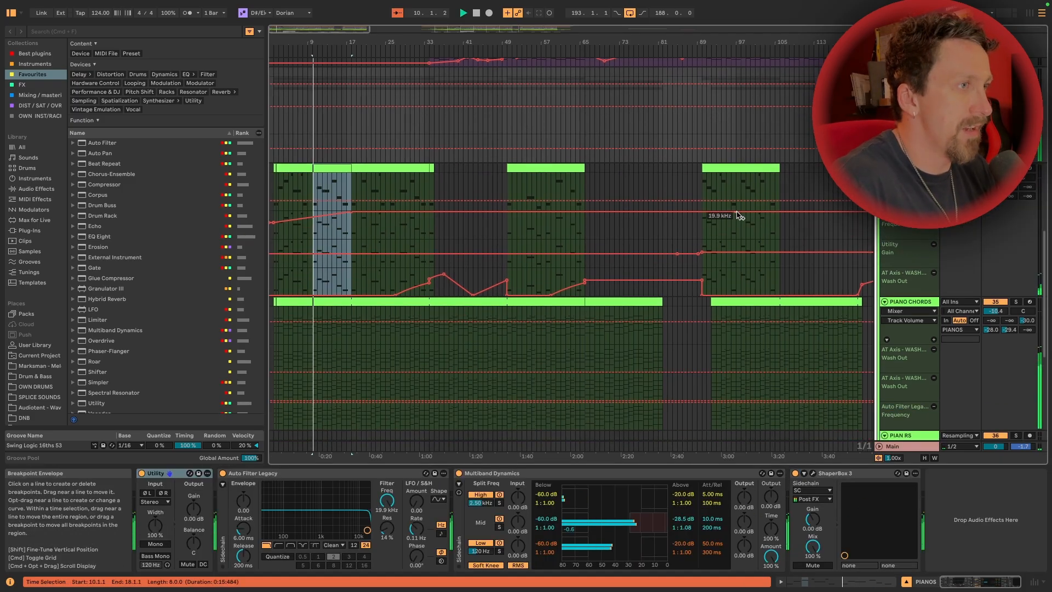
scroll(739, 216, down, 6)
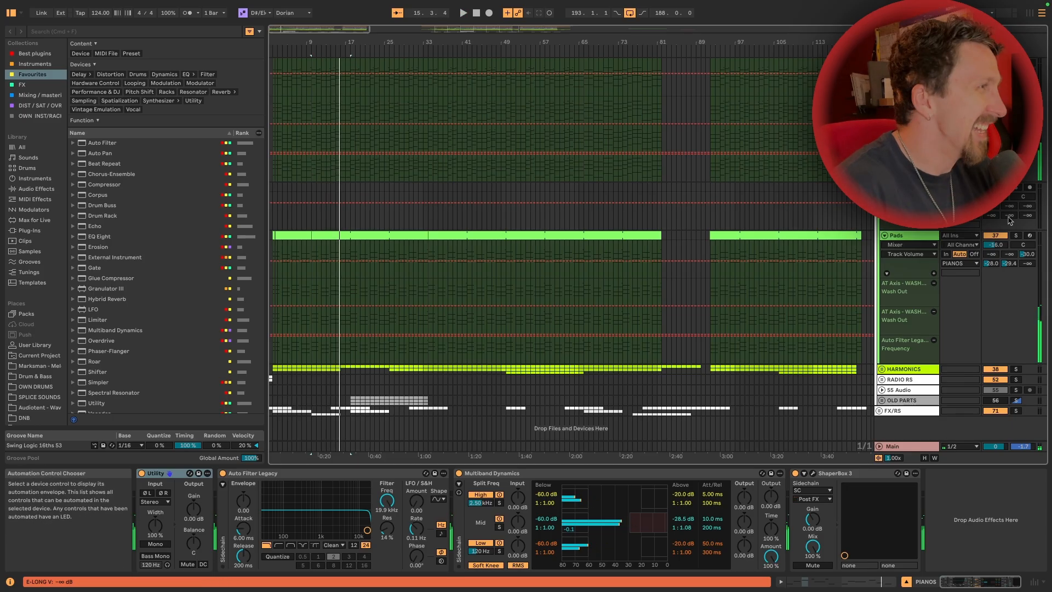
Solo the Pads track and play its clip spanning bars 10 to 34
click(994, 235)
click(1015, 236)
click(1029, 235)
scroll(340, 208, down, 4)
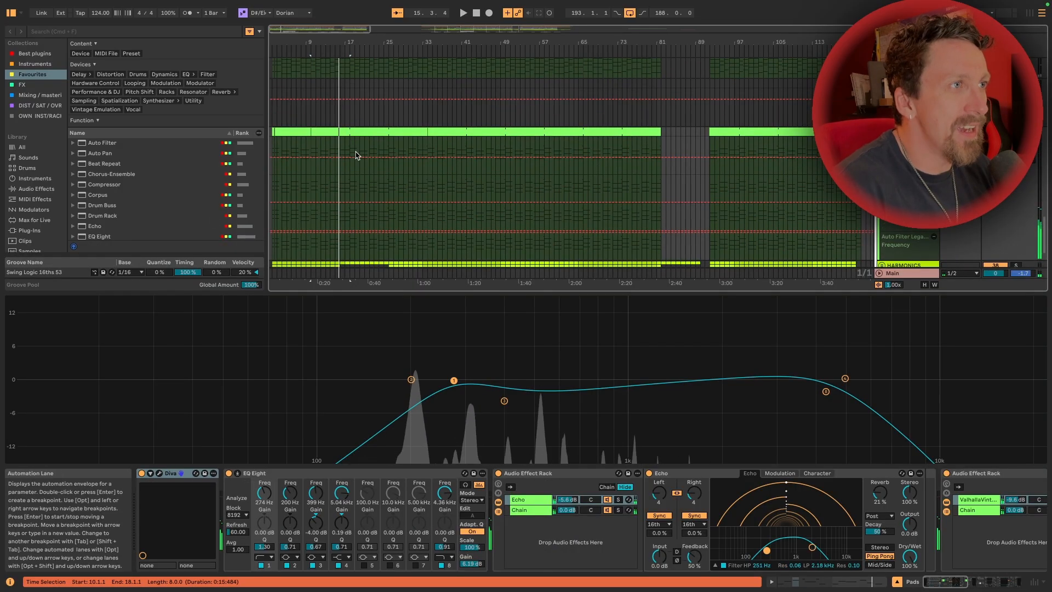
click(345, 134)
key(space)
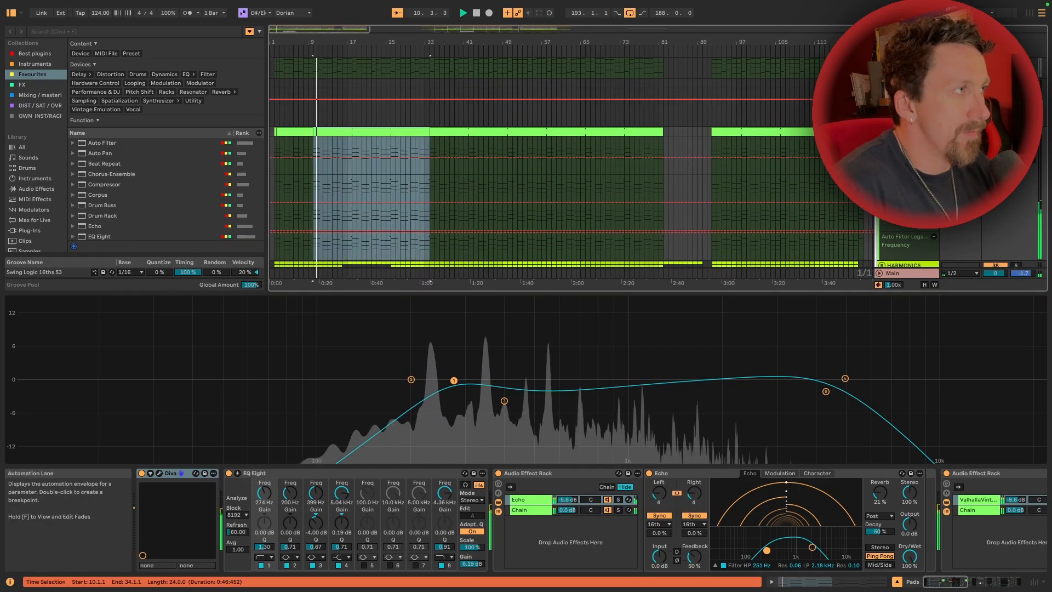
Look through the Pads device chain during playback, compare the piano tracks in the arrangement, and stop playback
scroll(660, 501, right, 15)
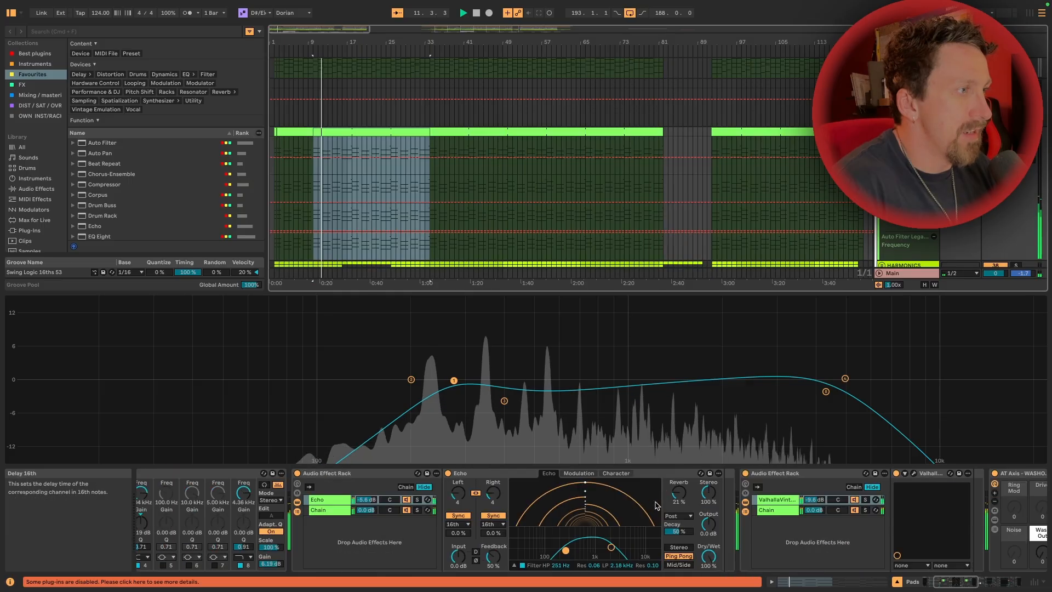
scroll(659, 501, left, 15)
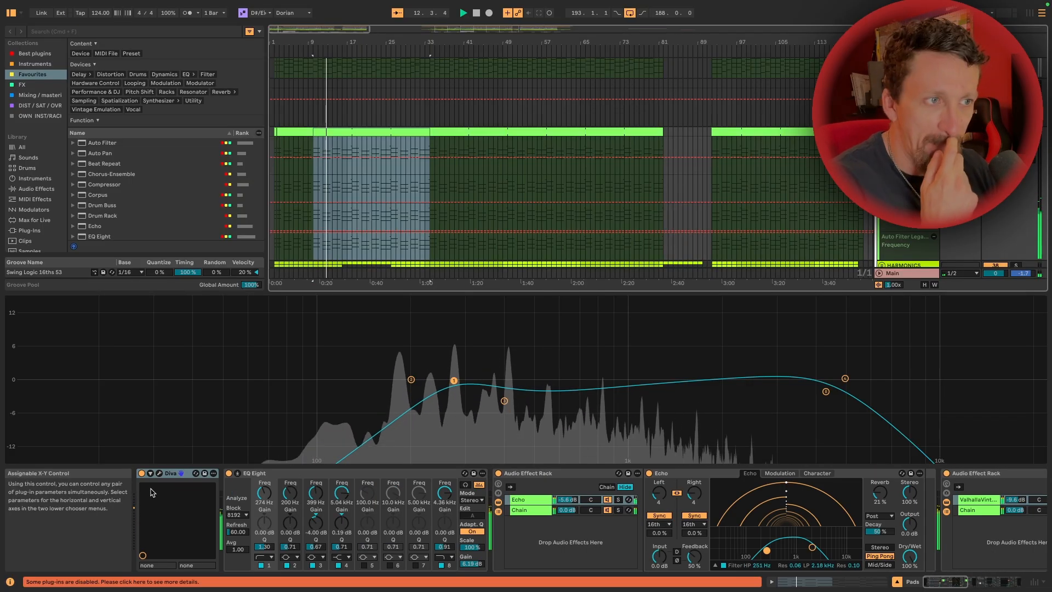
scroll(529, 177, down, 3)
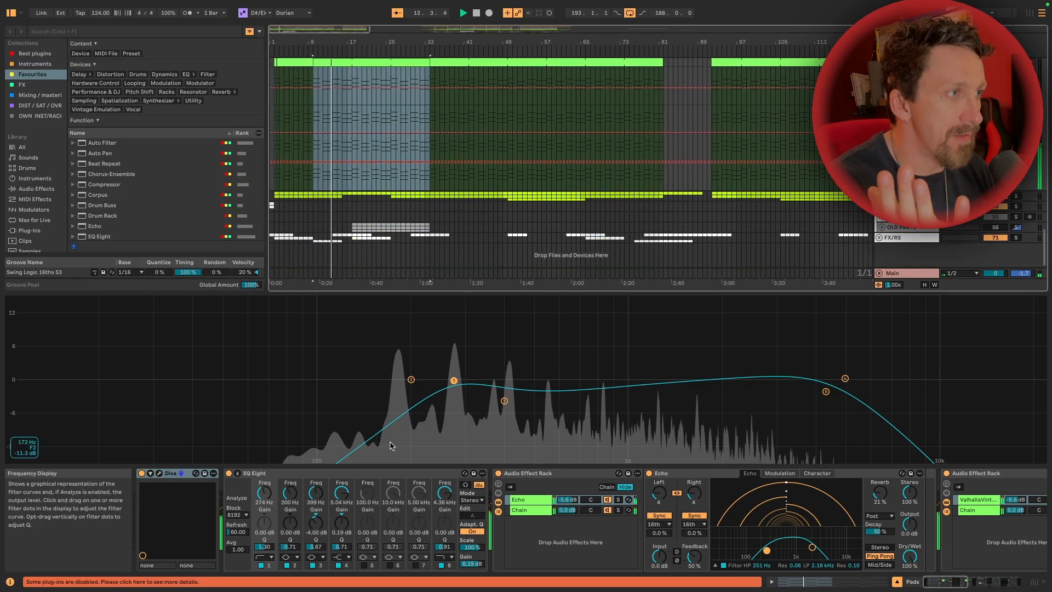
scroll(664, 497, right, 10)
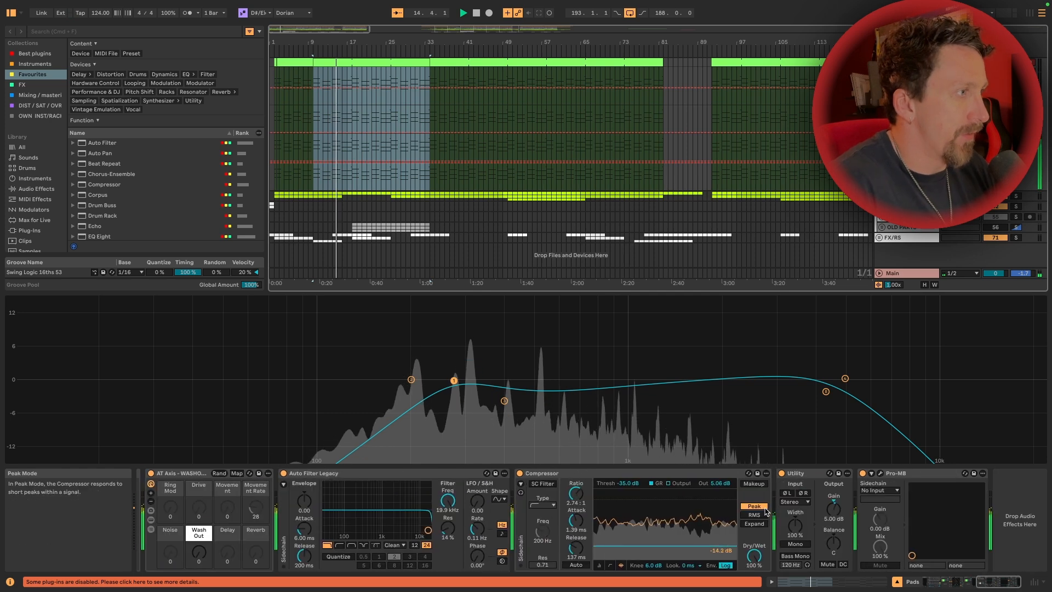
scroll(766, 510, left, 1)
scroll(721, 119, up, 12)
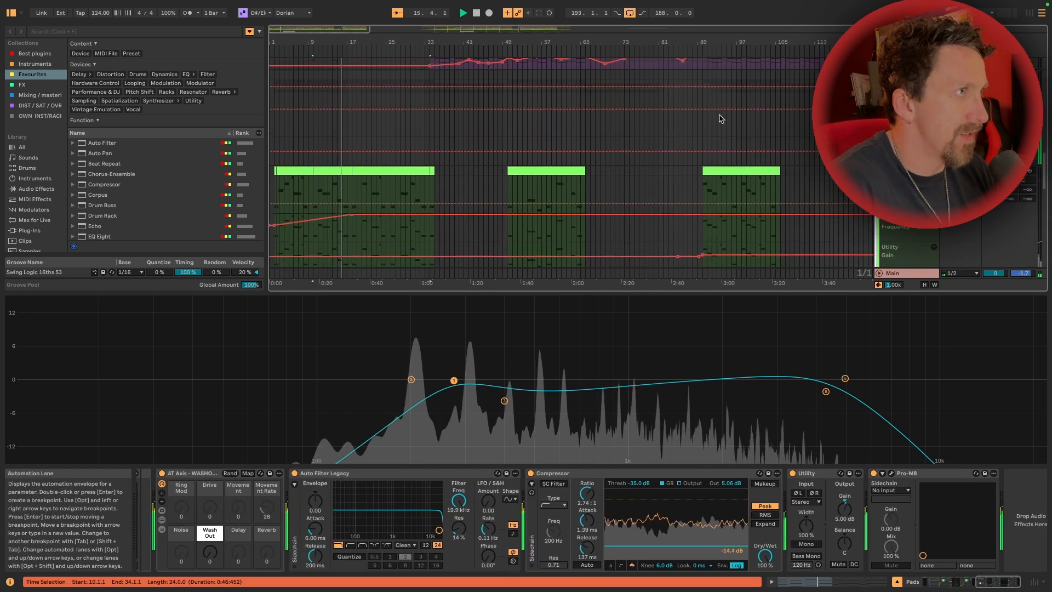
scroll(721, 119, down, 6)
scroll(721, 119, down, 12)
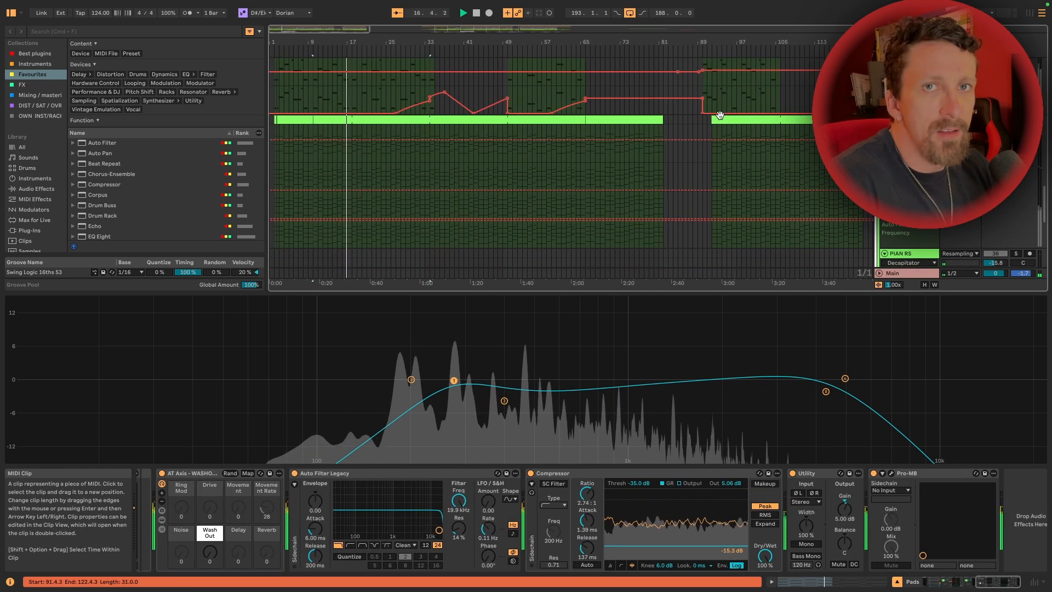
key(space)
Show the ATMOSPHERES tracks inside the HARMONICS group and play the first Tone 1 clip
scroll(721, 119, down, 5)
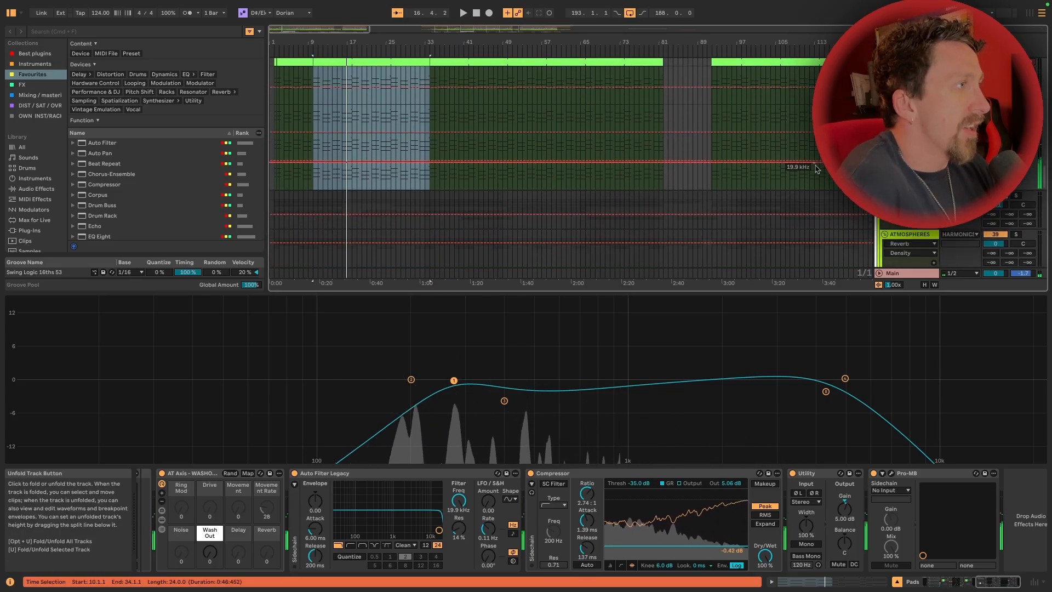
scroll(815, 167, down, 10)
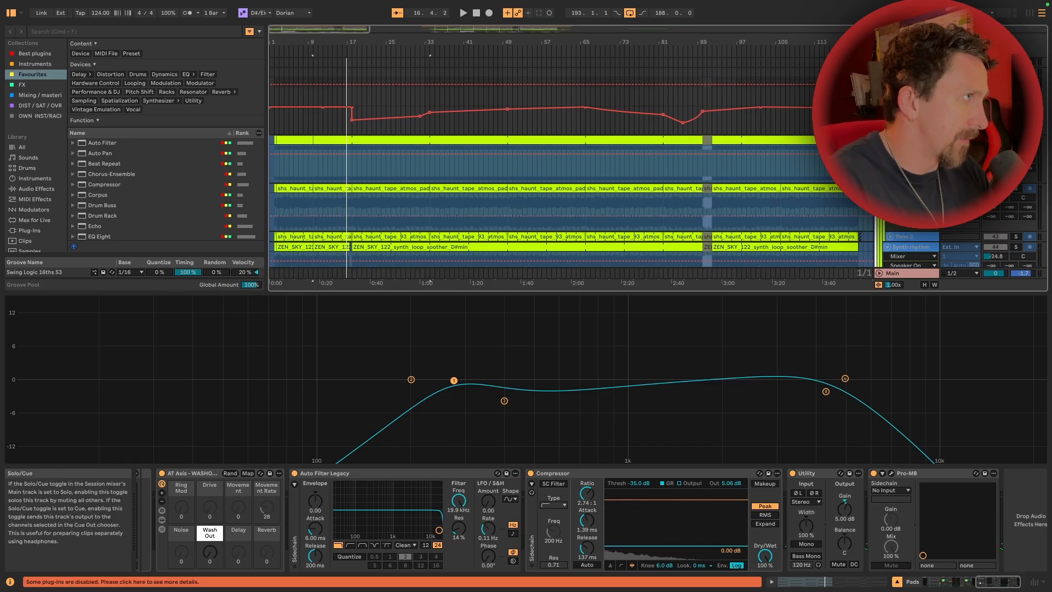
click(331, 139)
click(294, 137)
key(space)
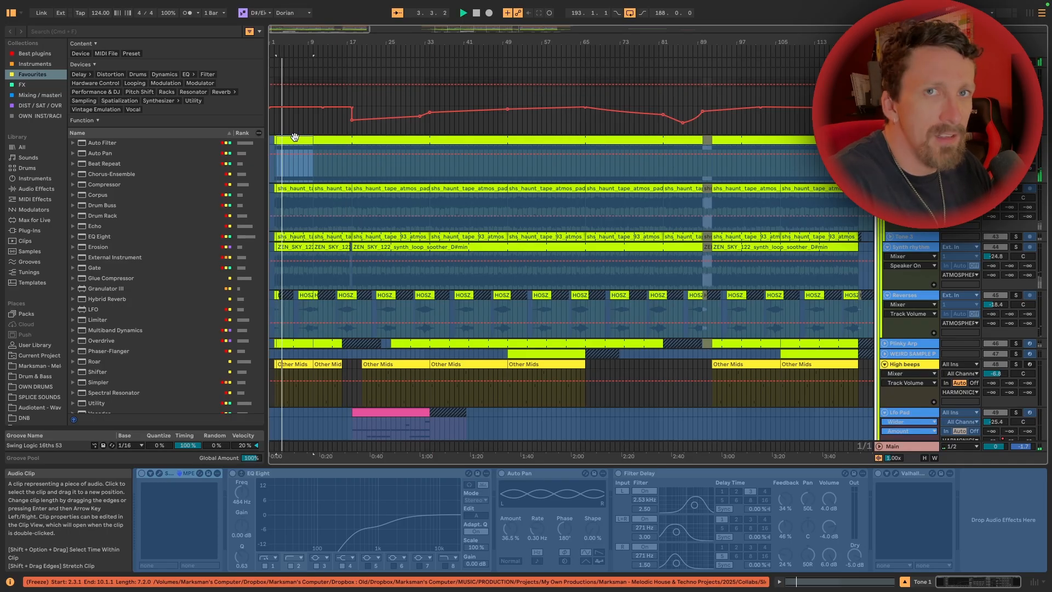
scroll(649, 172, right, 10)
scroll(650, 171, left, 10)
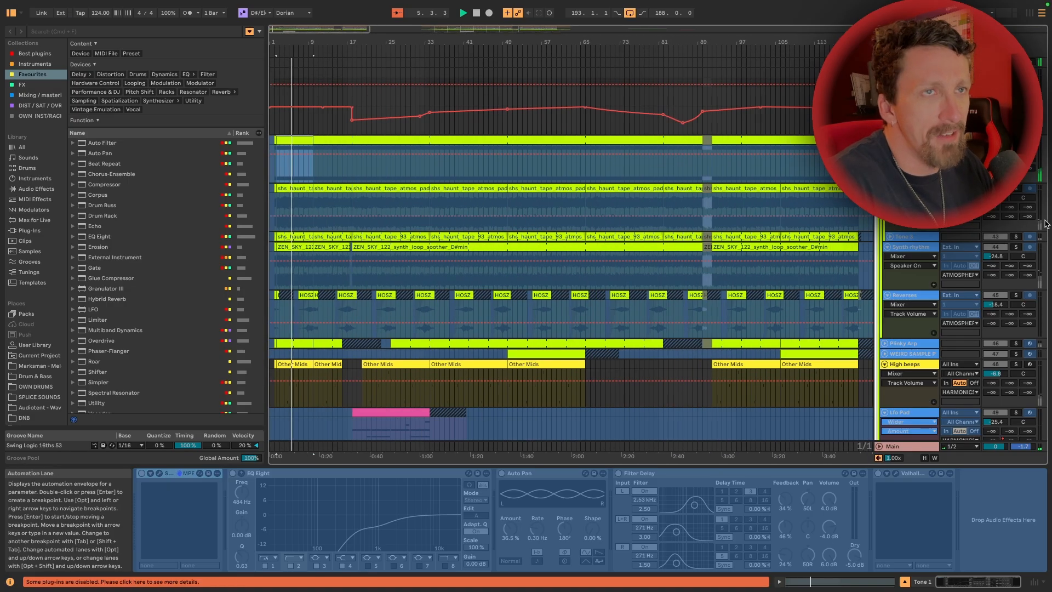
Audition the first Tone 2 clip, and solo and play the Tone 3 track from its start
click(307, 189)
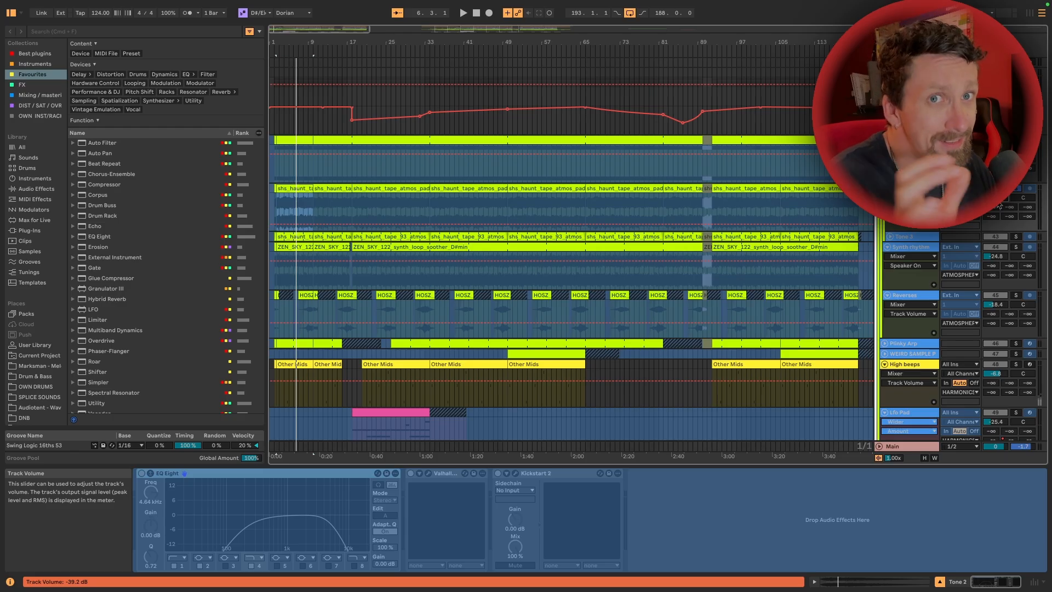
click(1015, 236)
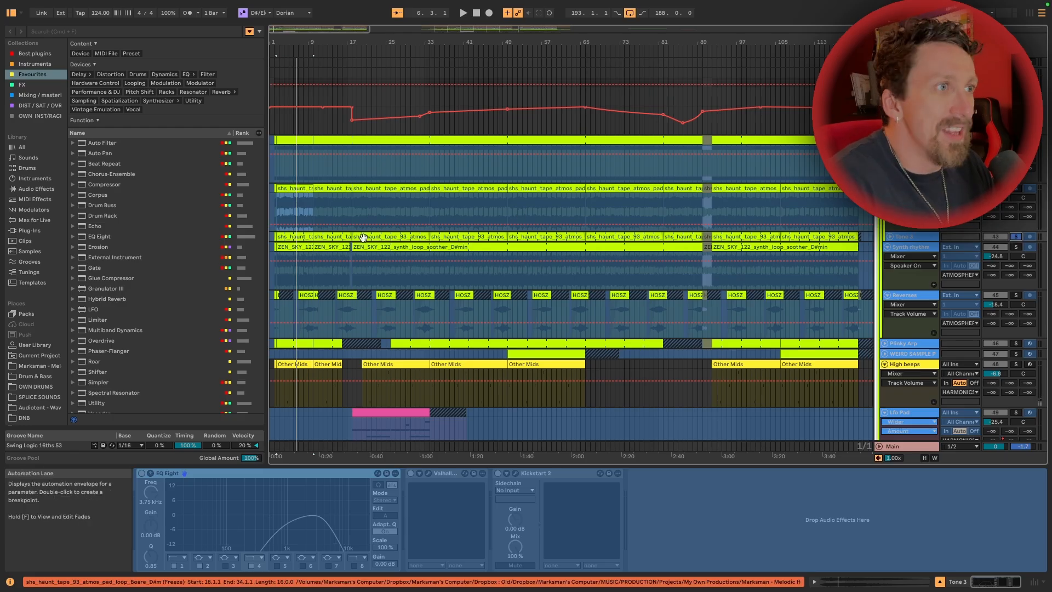
key(space)
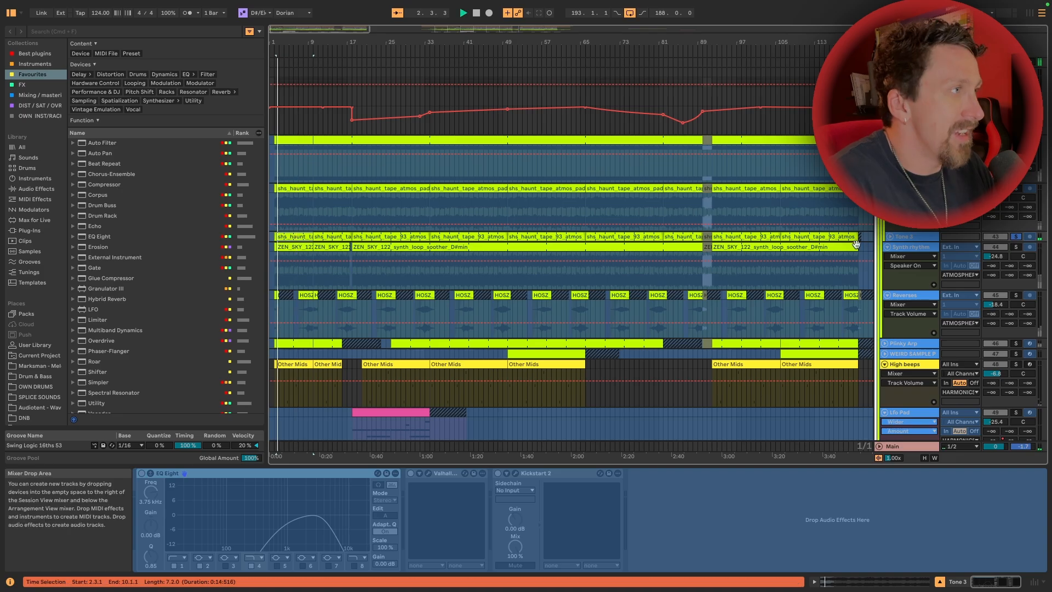
Unfold the Tone 3 track, try adjusting its track volume, and undo that volume change
click(891, 238)
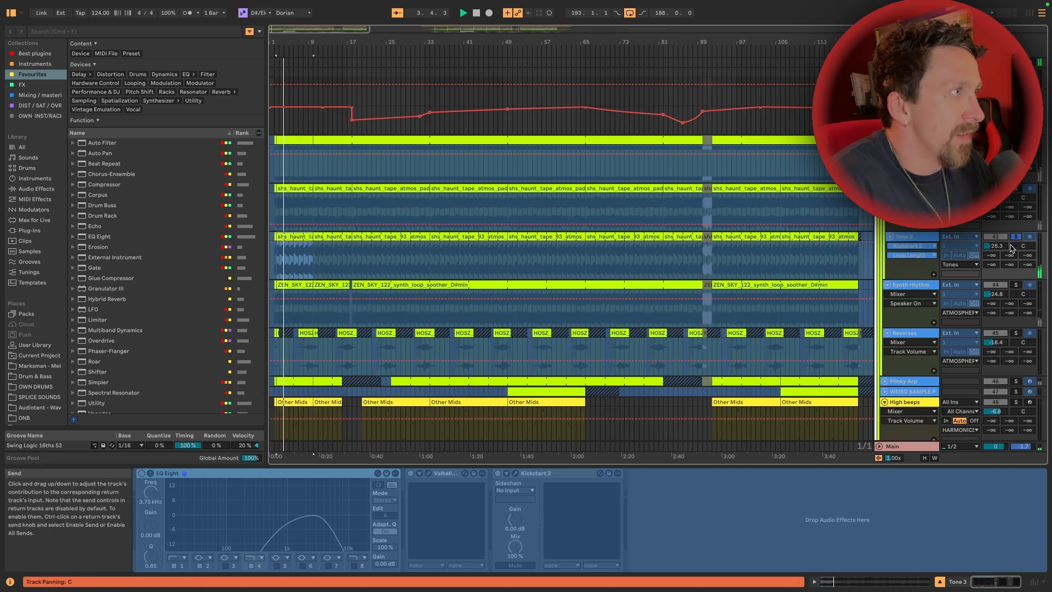
mouse_move(995, 246)
mouse_down()
mouse_move(995, 225)
mouse_move(995, 243)
mouse_up()
key(super+z)
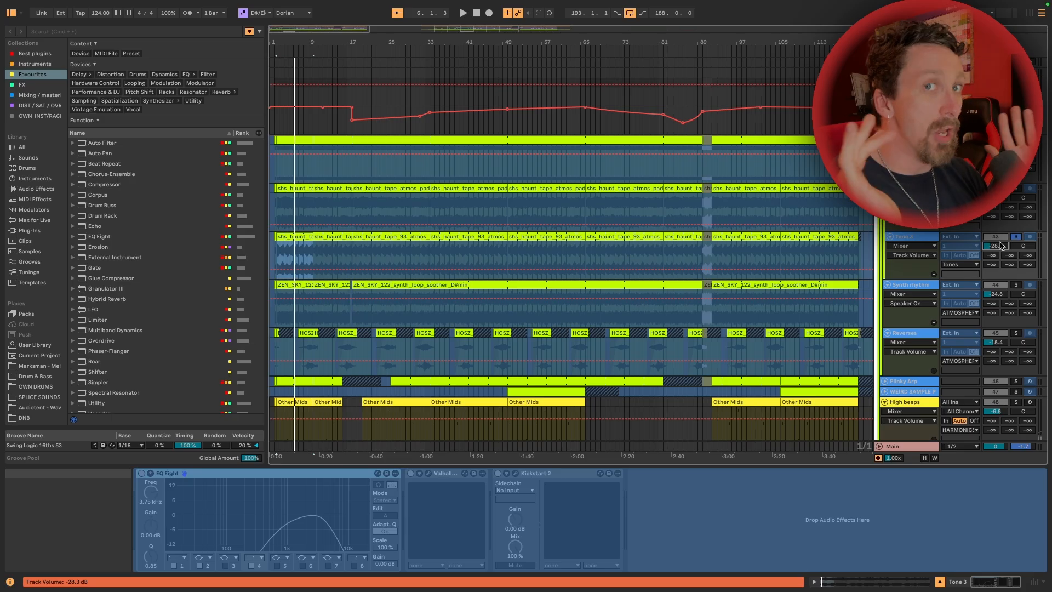
Solo the Synth rhythm track and audition its first clip from the start
click(1015, 284)
drag(790, 214, 788, 175)
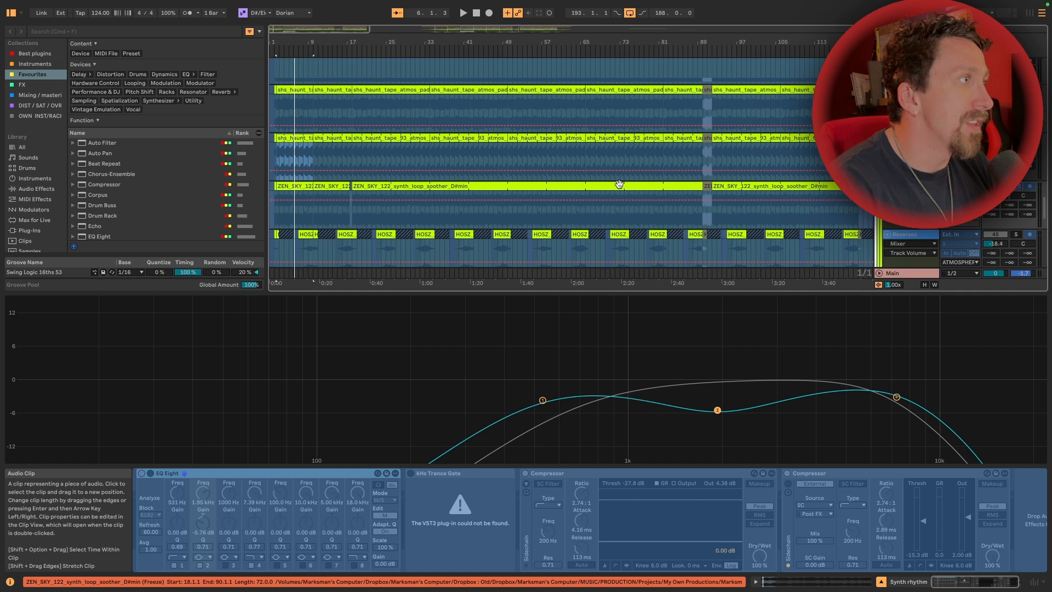
click(290, 186)
key(space)
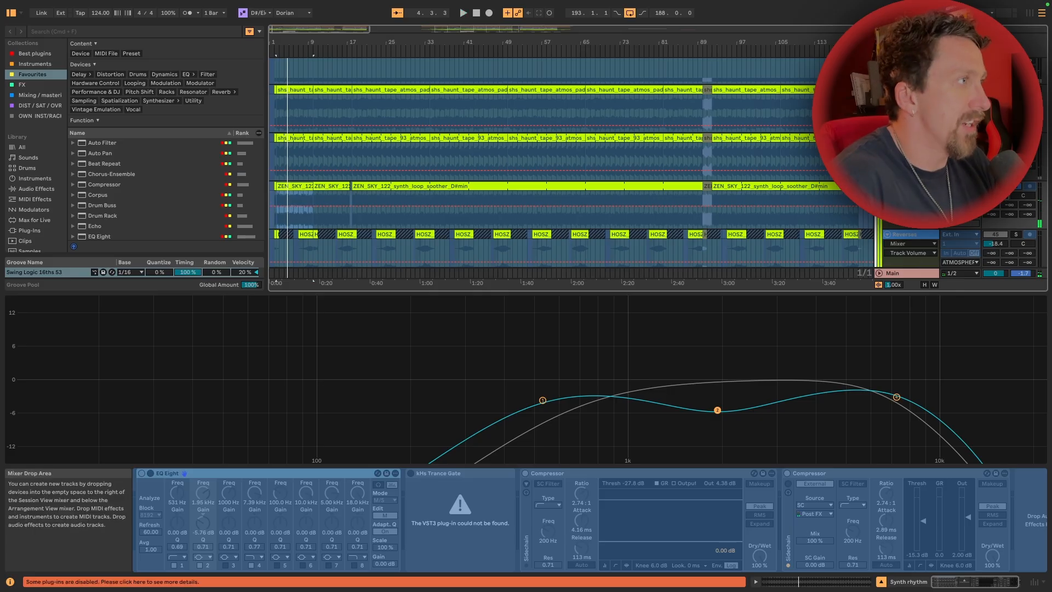
Audition the Reverses clip at bar 7, try adjusting the track's volume, and undo that change
scroll(1004, 203, down, 3)
click(305, 184)
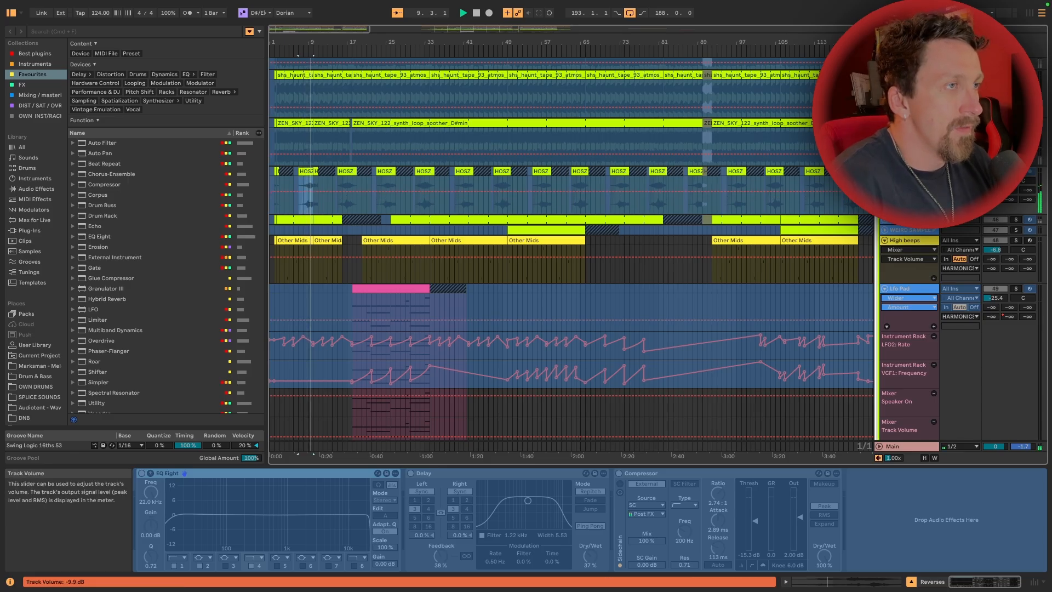
key(space)
key(super+z)
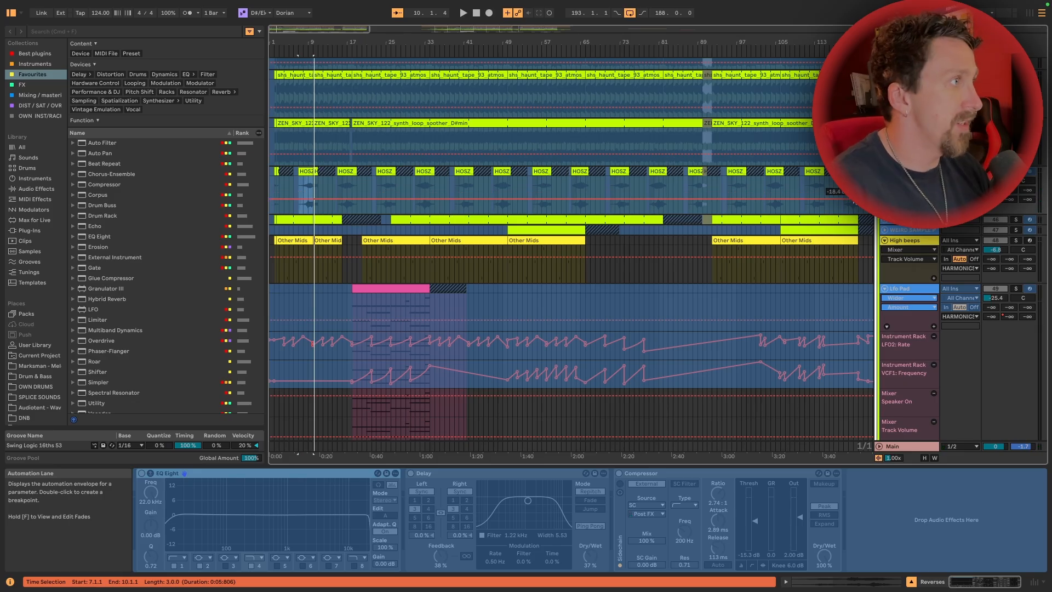
Fold the Tones group inside ATMOSPHERES and play the atmosphere layers together from the start of the arrangement
scroll(977, 271, up, 10)
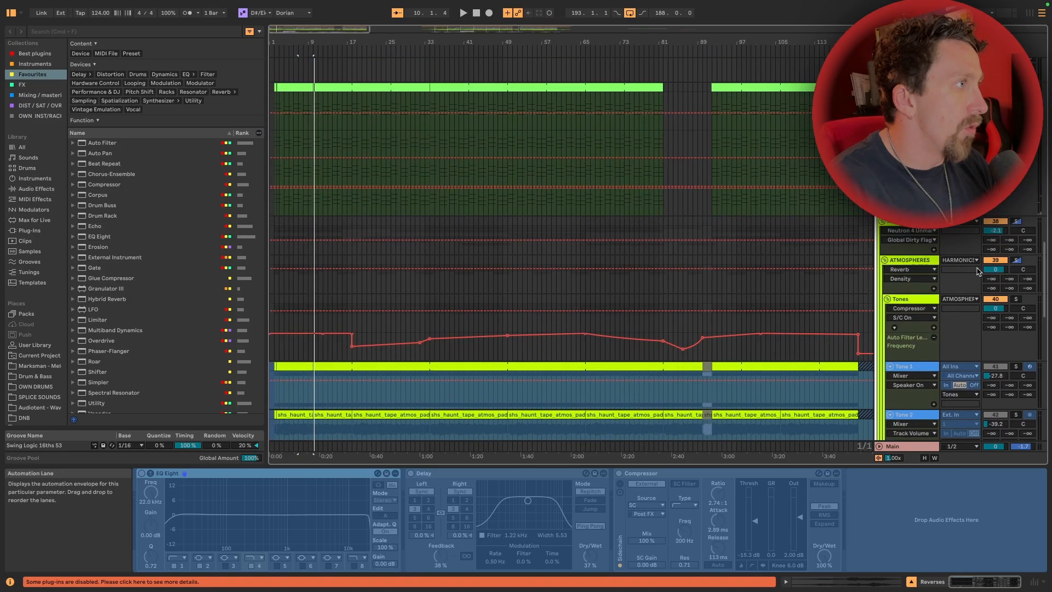
click(909, 298)
click(887, 298)
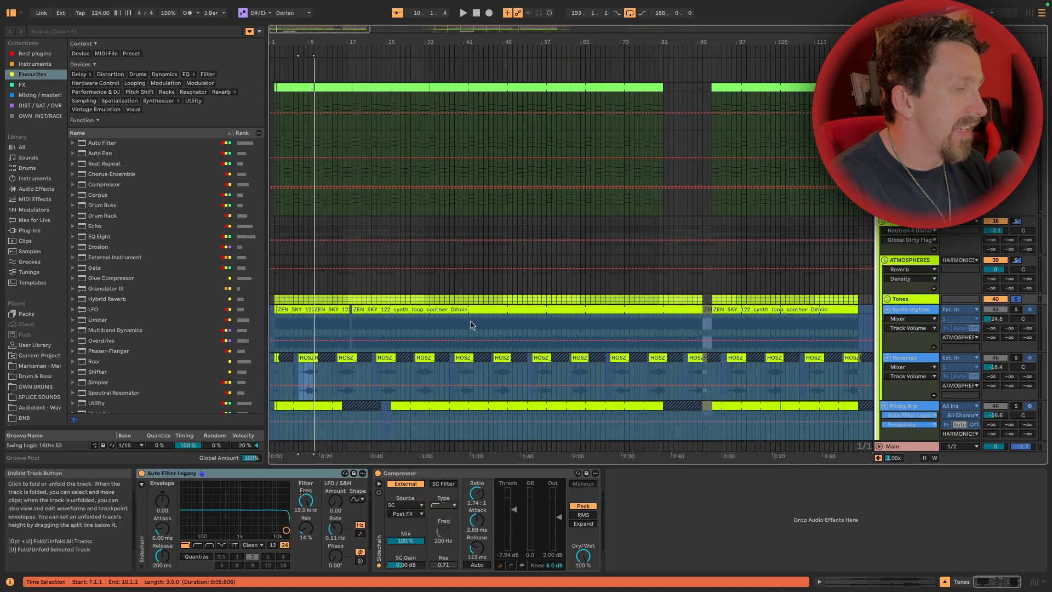
key(Home)
key(space)
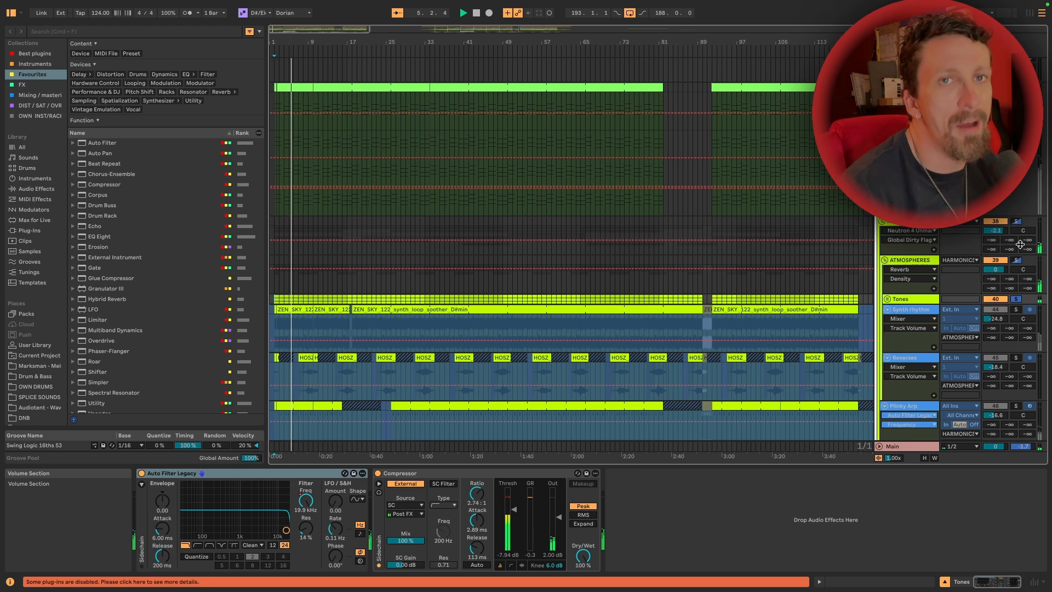
scroll(1020, 245, down, 7)
scroll(1020, 244, up, 4)
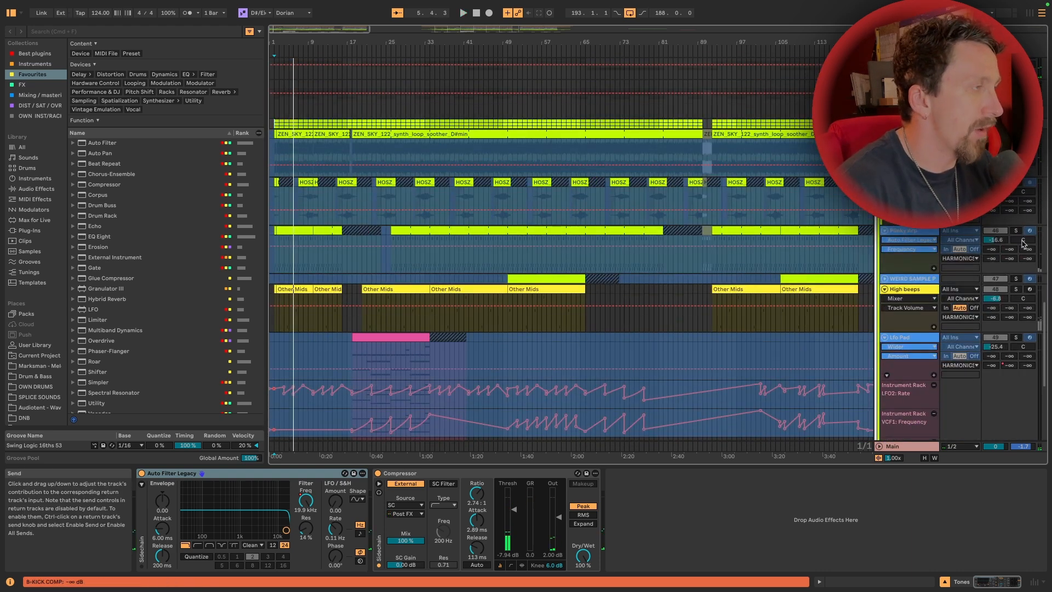
Solo the Plinky Arp track, play its long middle clip, and try adjusting its track volume
click(1015, 231)
click(396, 228)
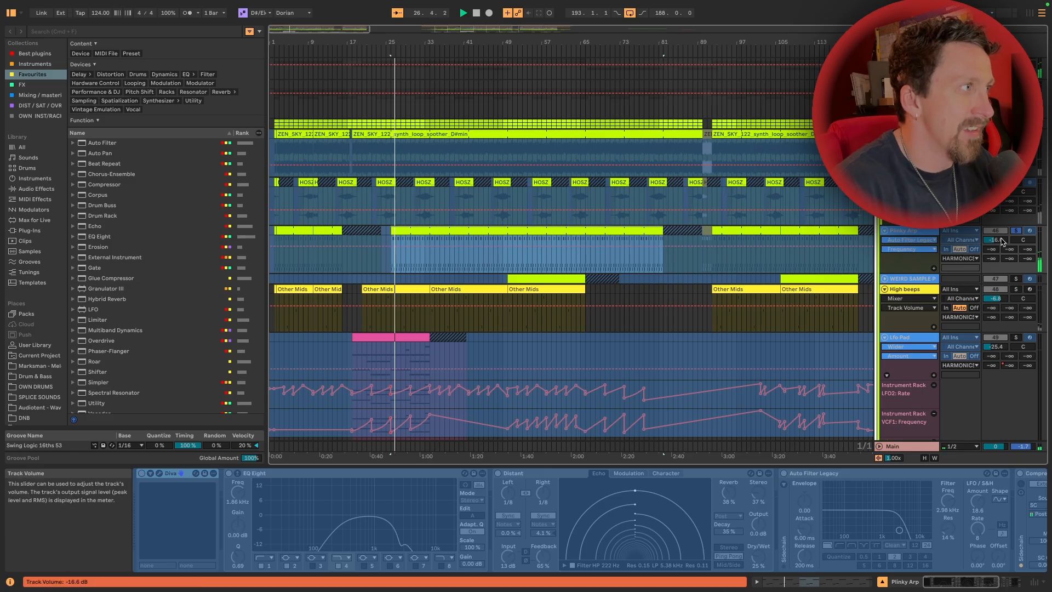
drag(995, 240, 1002, 238)
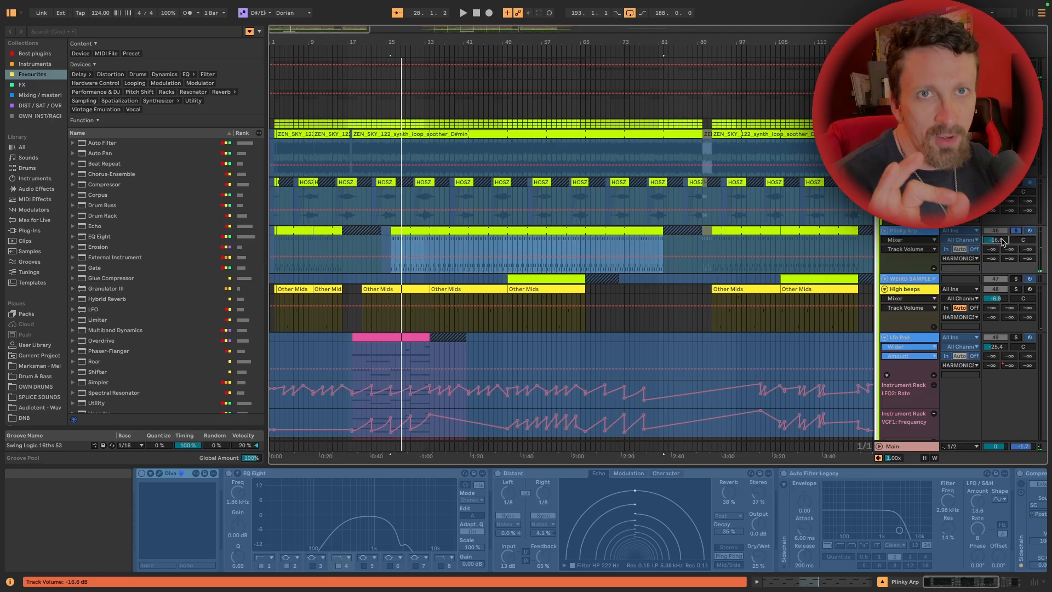
Unfold and solo the WEIRD SAMPLE PAD track and audition its clip at bar 50
click(884, 278)
click(522, 278)
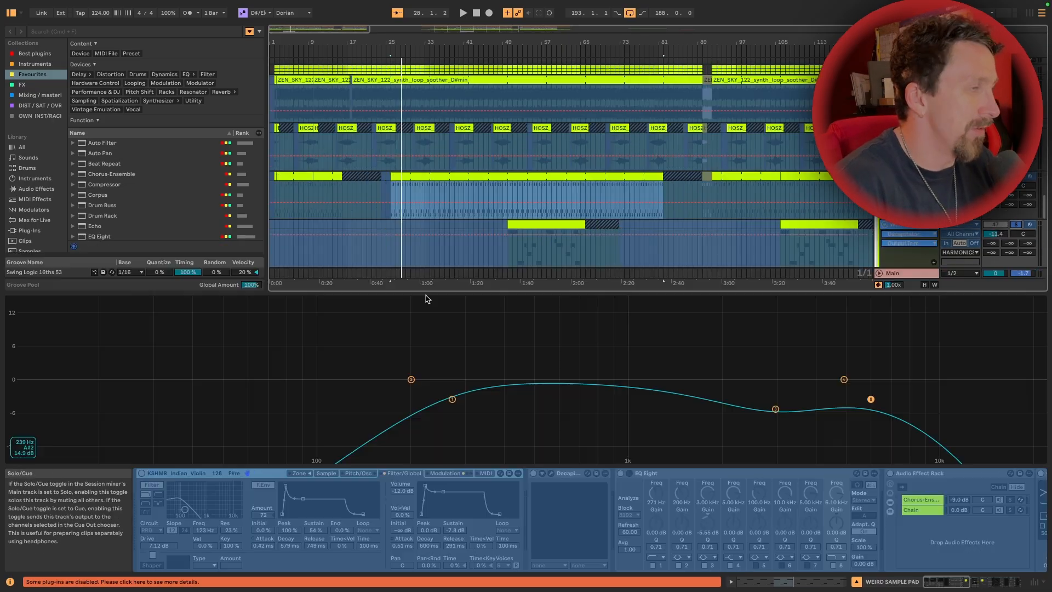
click(522, 223)
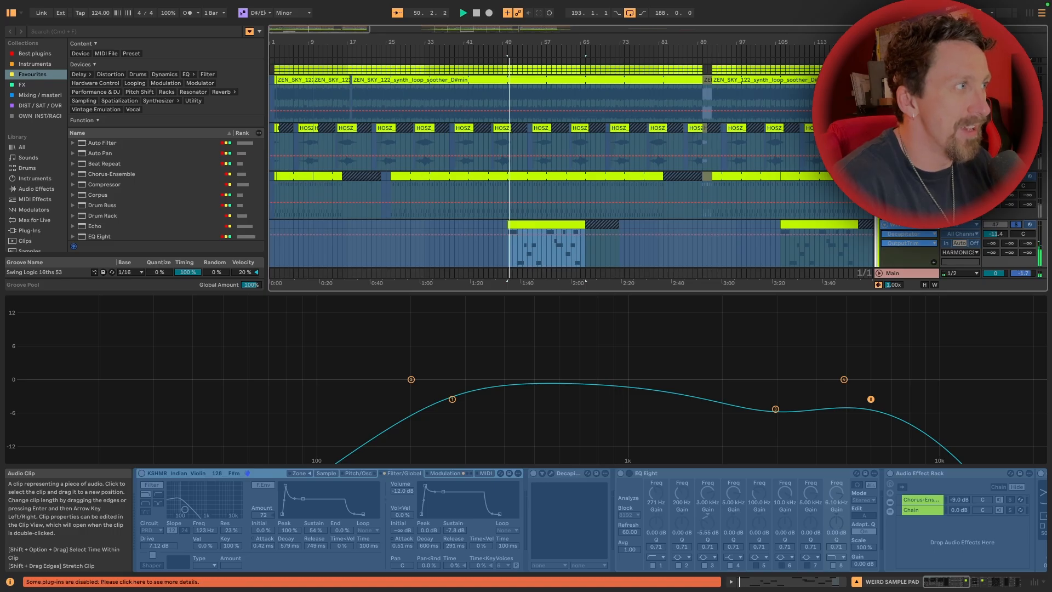
click(800, 227)
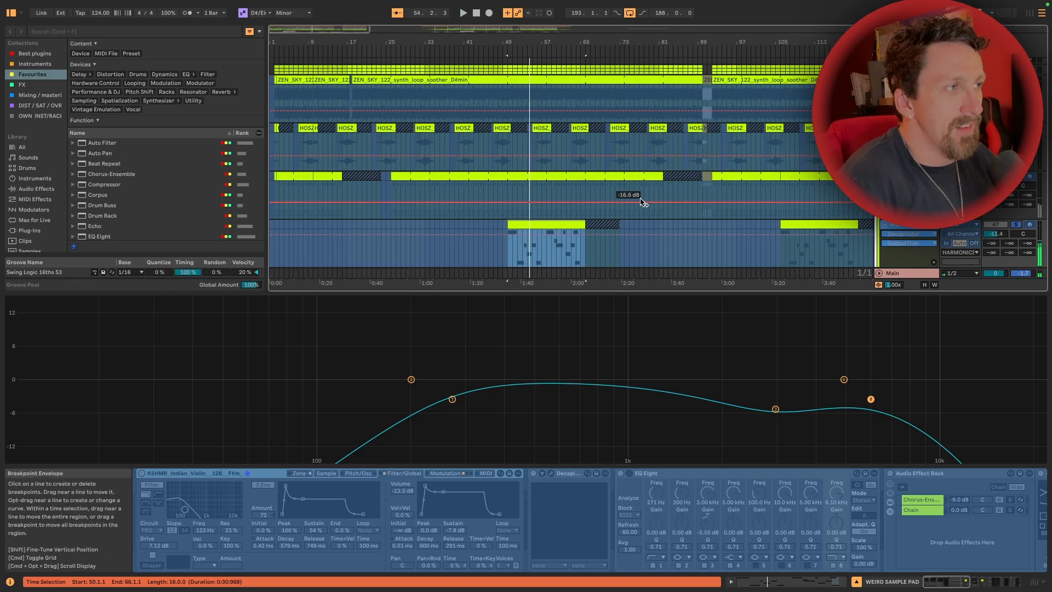
Audition the High beeps track's Other Mids clip at bar 50
scroll(639, 198, down, 5)
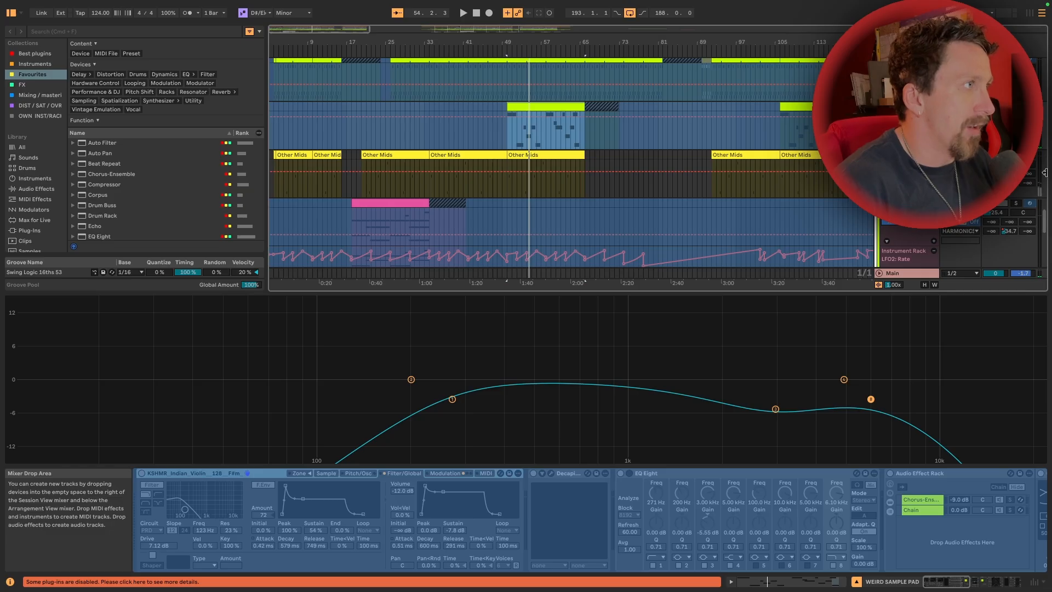
click(525, 155)
key(space)
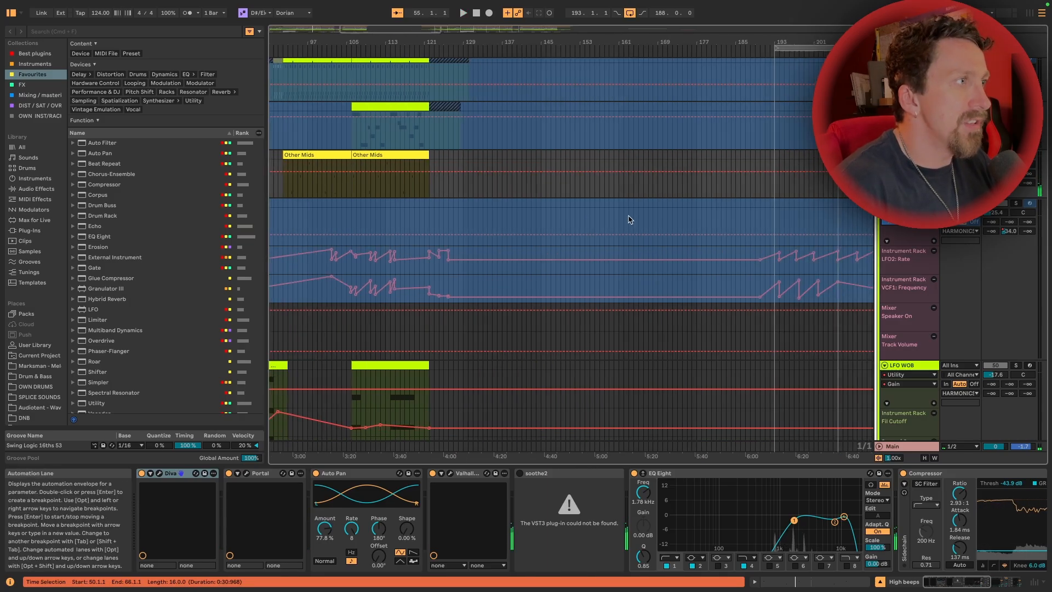
Solo the Lfo Pad track and play its pink clip to hear the LFO rate and filter frequency automation
click(1016, 204)
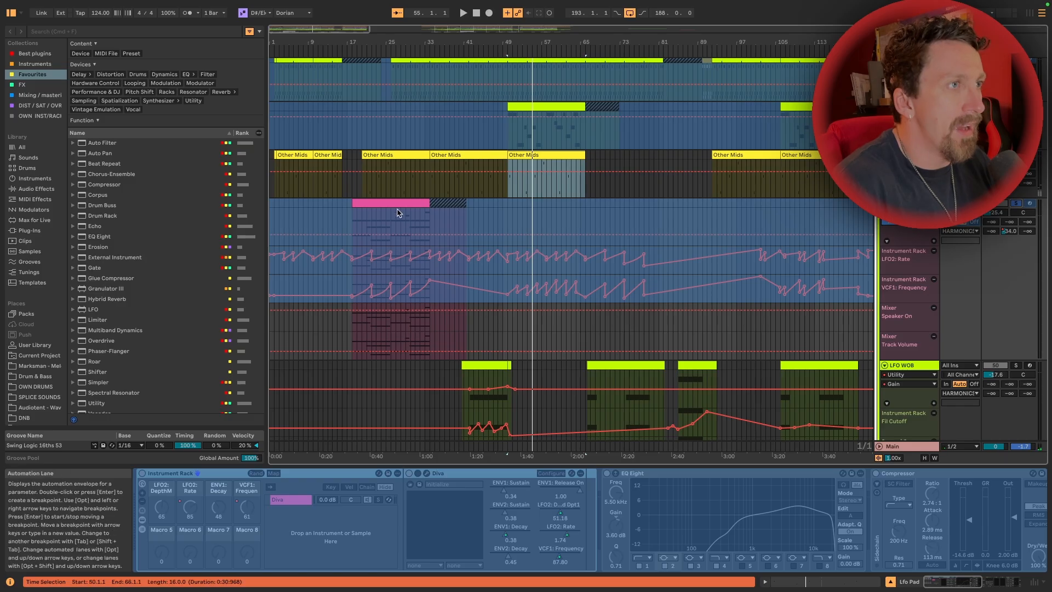
click(395, 204)
key(space)
click(405, 219)
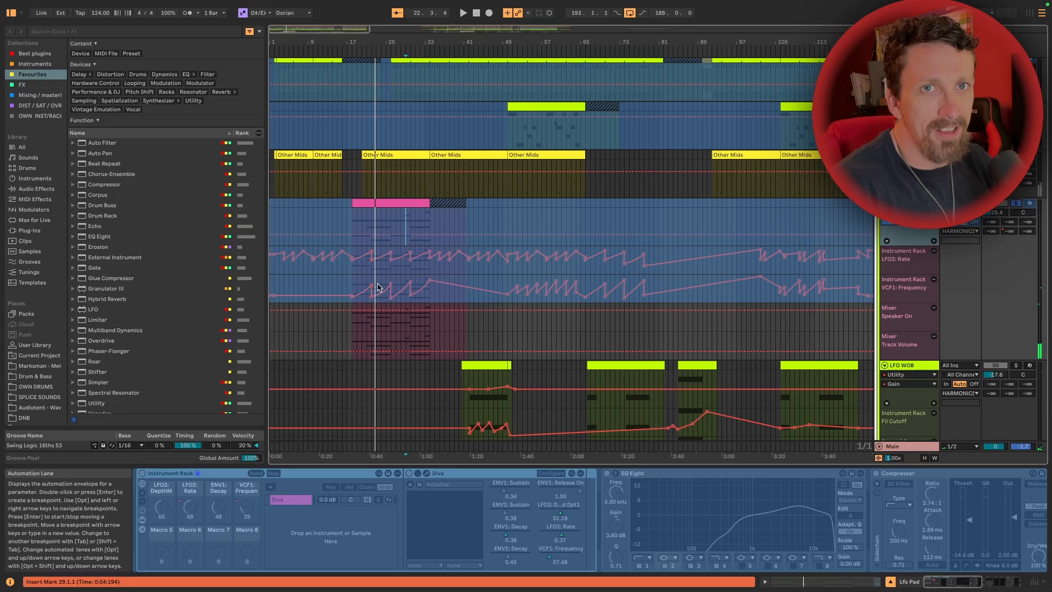
Solo the LFO WOB track and select its first clip for auditioning
scroll(534, 281, down, 5)
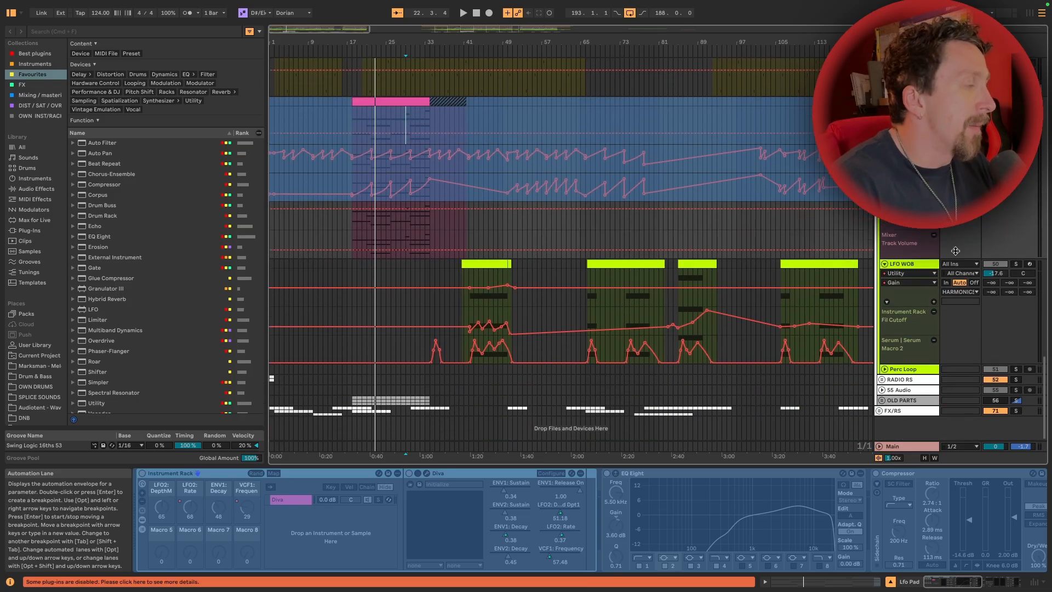
click(1015, 264)
click(491, 264)
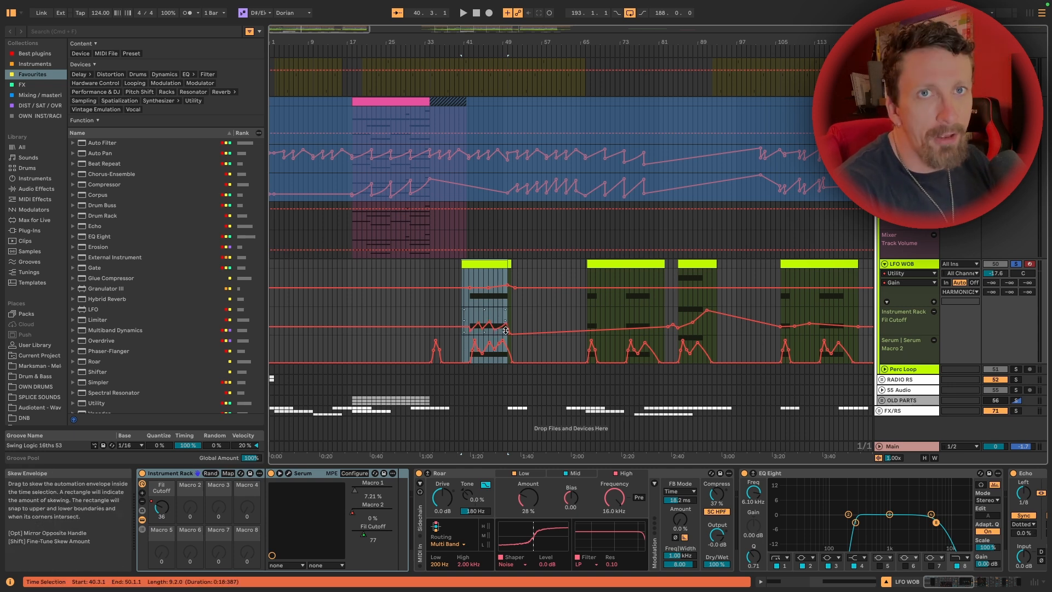
Open the first LFO WOB clip and display its MIDI Ctrl Pitch Bend envelope
double_click(489, 266)
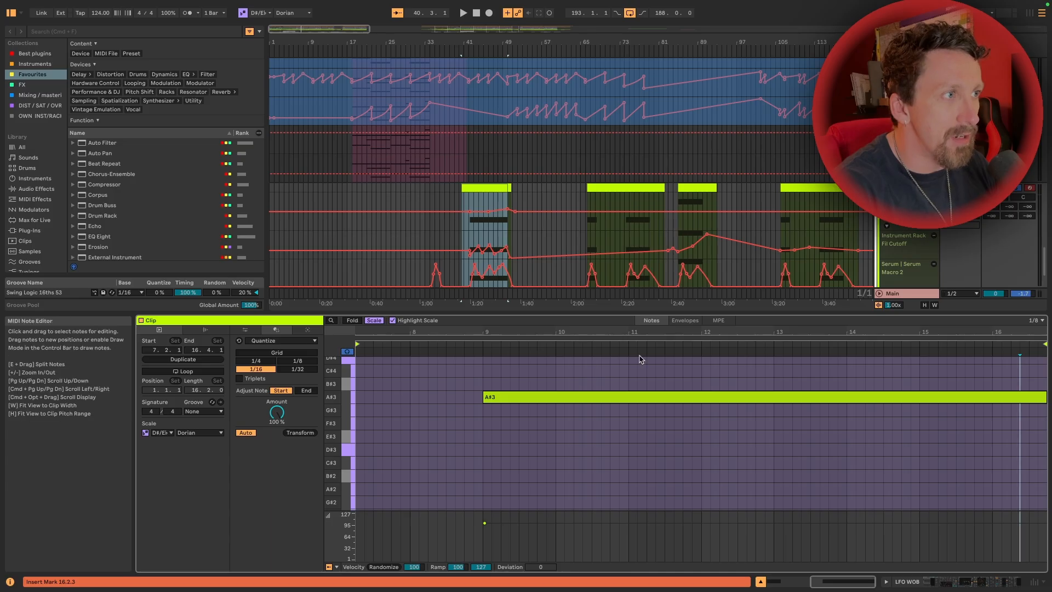
click(685, 321)
click(329, 565)
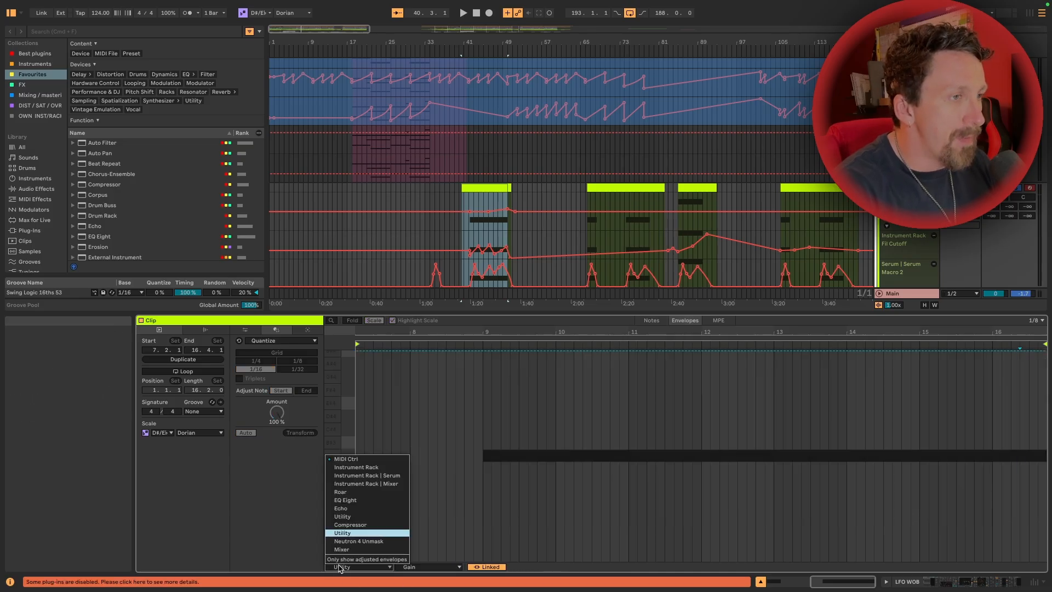
click(364, 460)
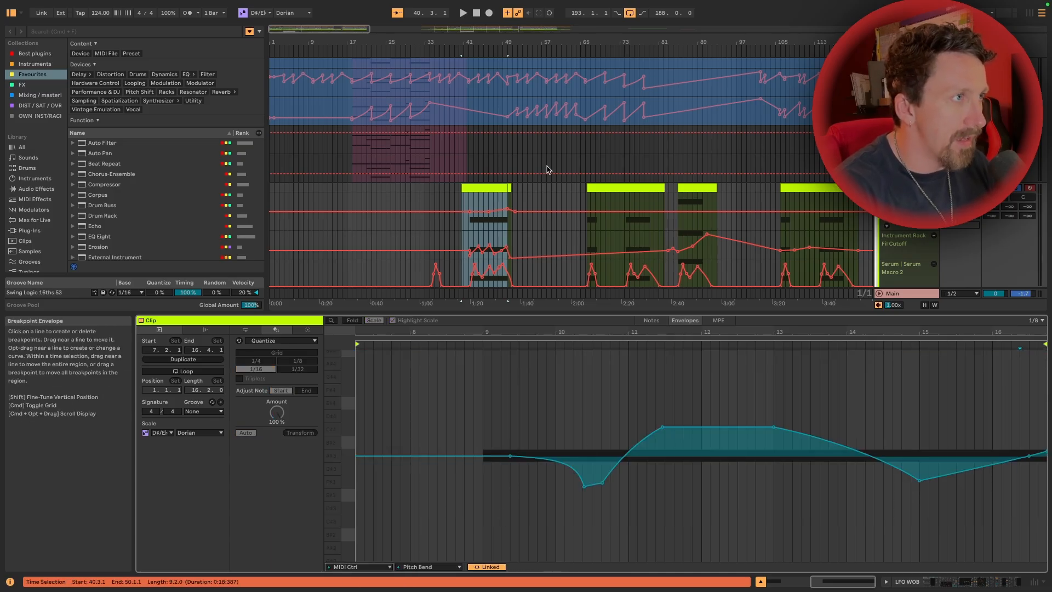
Zoom in on the first LFO WOB clip and play it from bar 42 to hear the pitch bend
key(space)
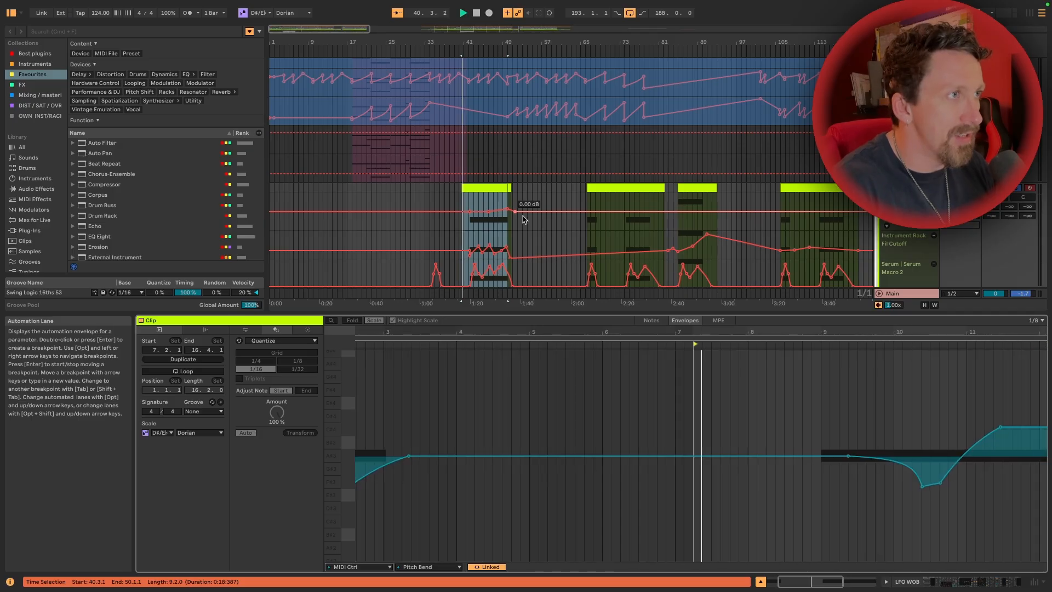
key(space)
drag(466, 41, 468, 148)
click(470, 229)
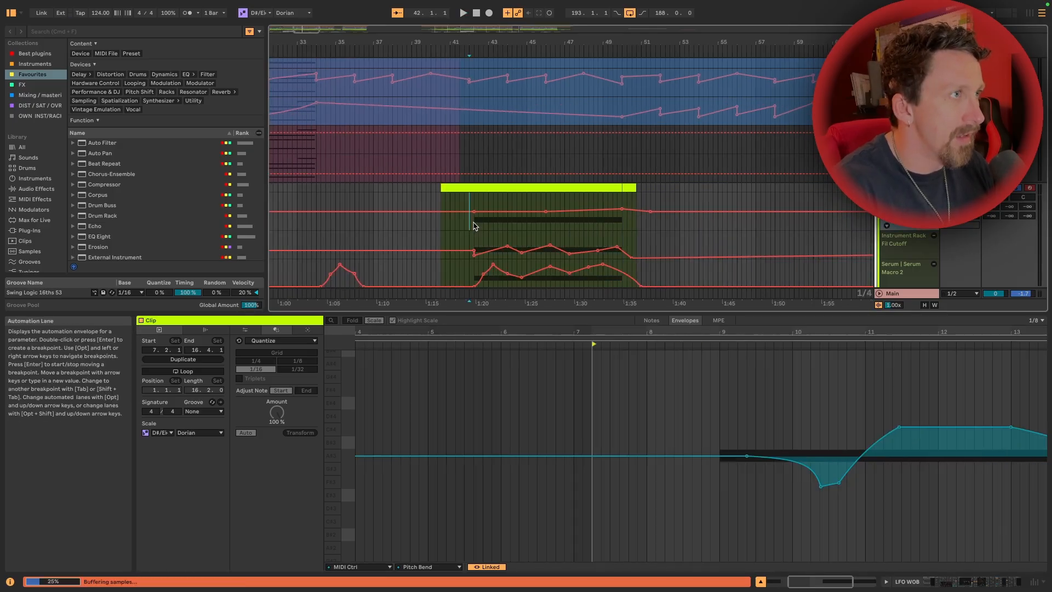
key(space)
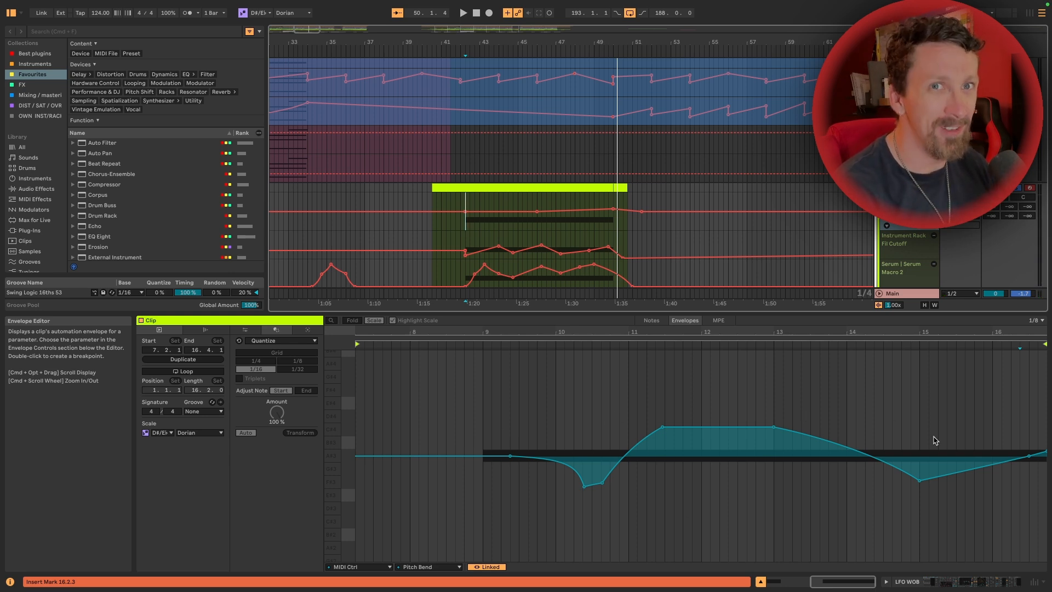
Examine the second LFO WOB clip's pitch bend envelope and audition both of its notes
scroll(578, 118, right, 7)
click(581, 188)
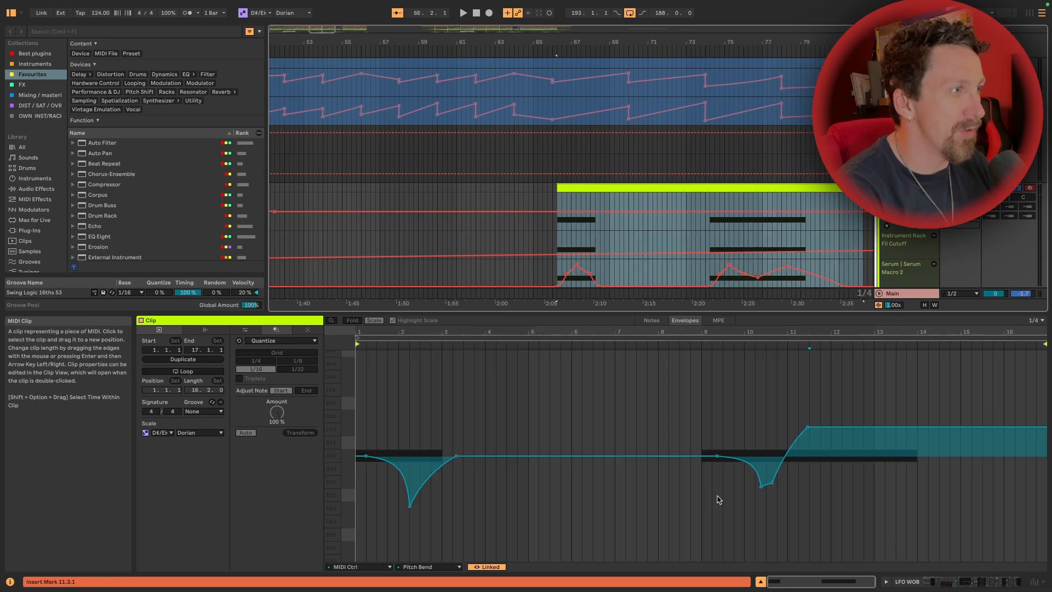
key(space)
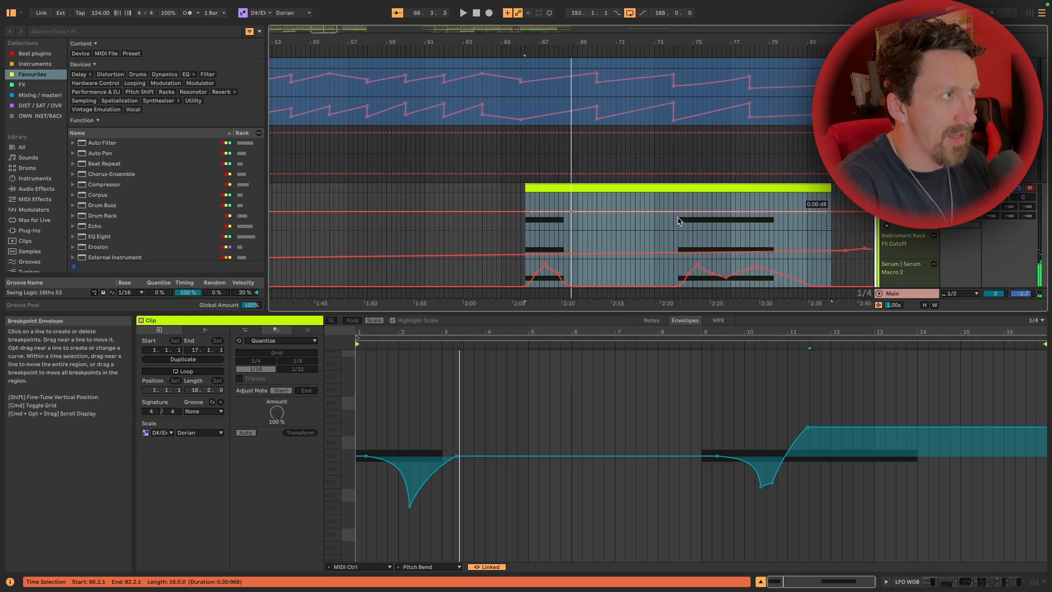
key(space)
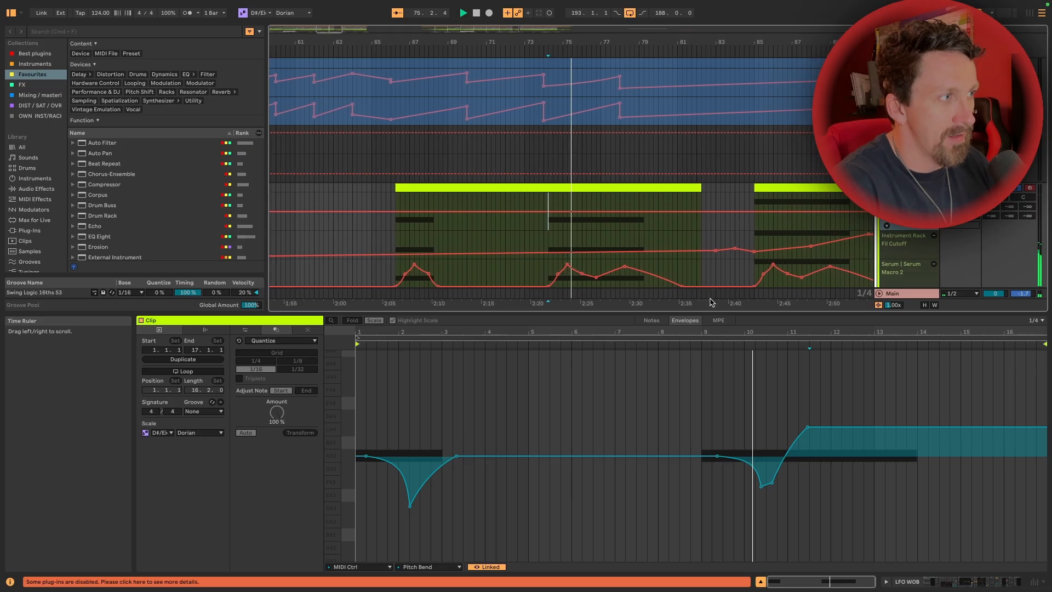
Examine the pitch bend envelope of the LFO WOB clip at bar 85 and play that clip
click(775, 190)
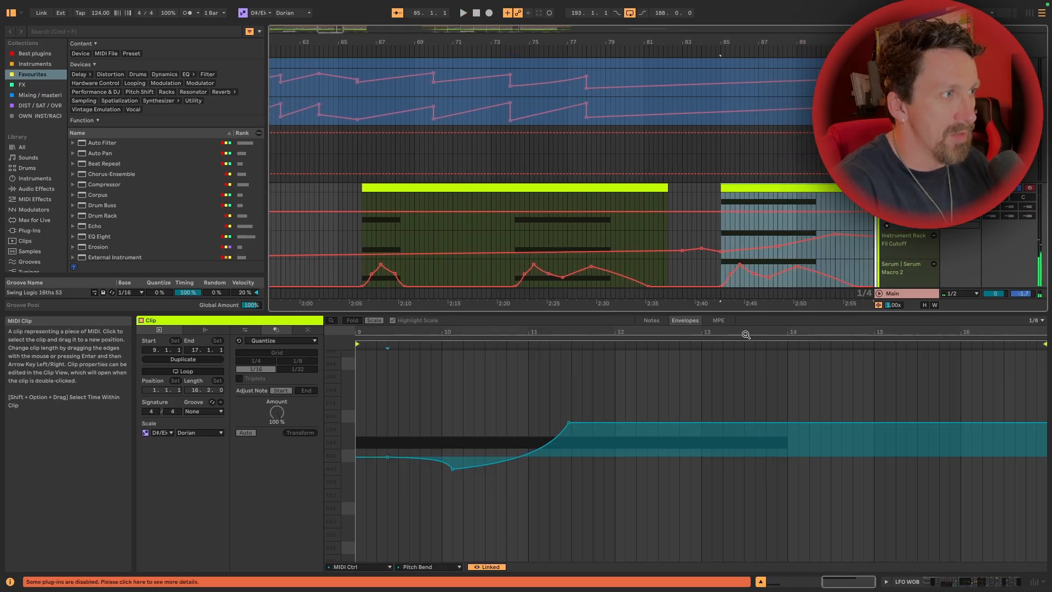
key(space)
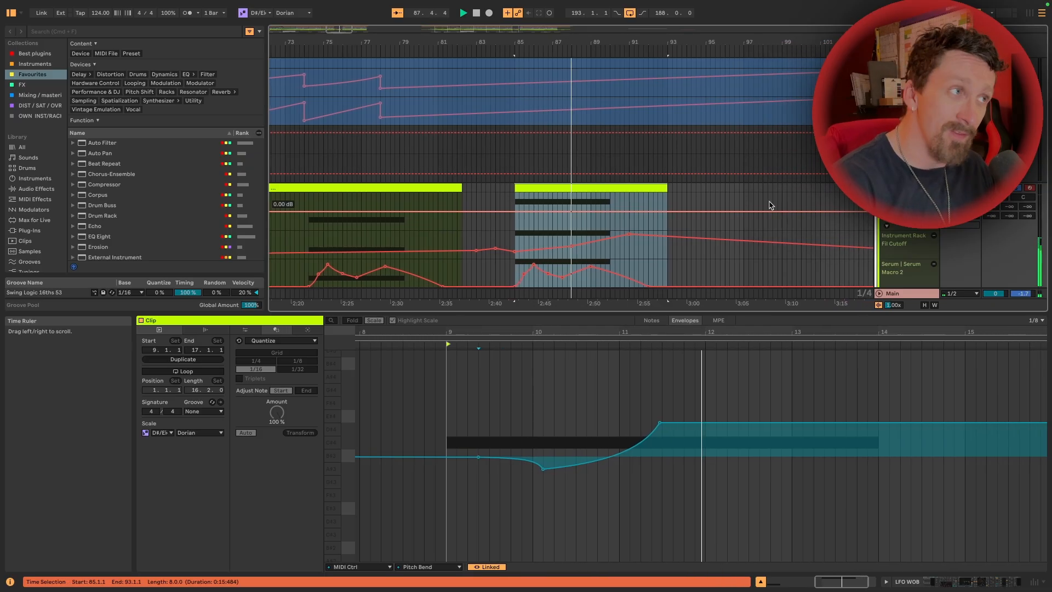
key(space)
drag(626, 42, 581, 41)
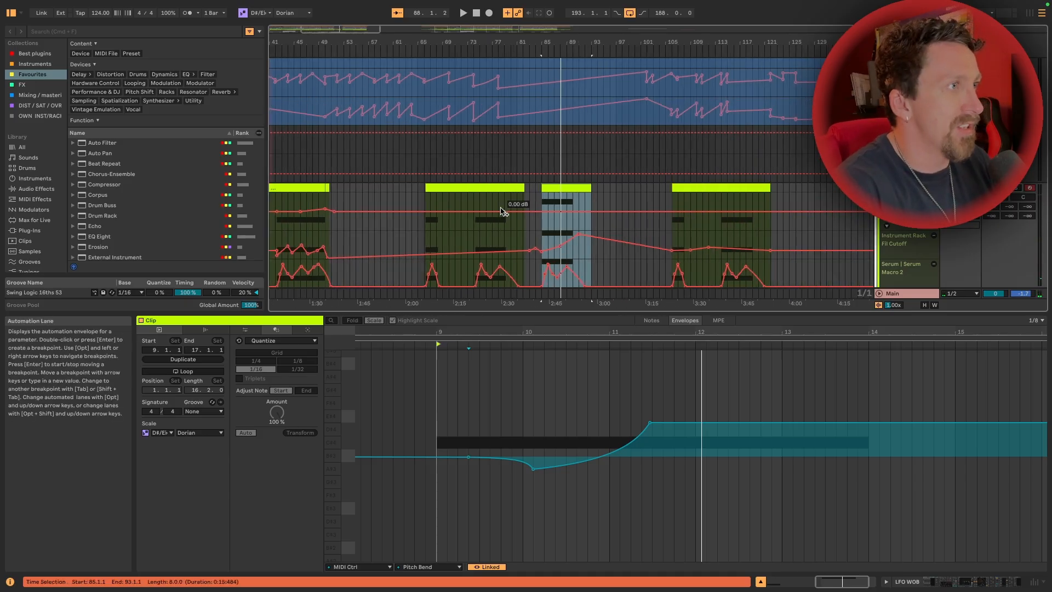
Play the section from bar 85 while looking over the harmonic tracks above LFO WOB
scroll(587, 150, up, 20)
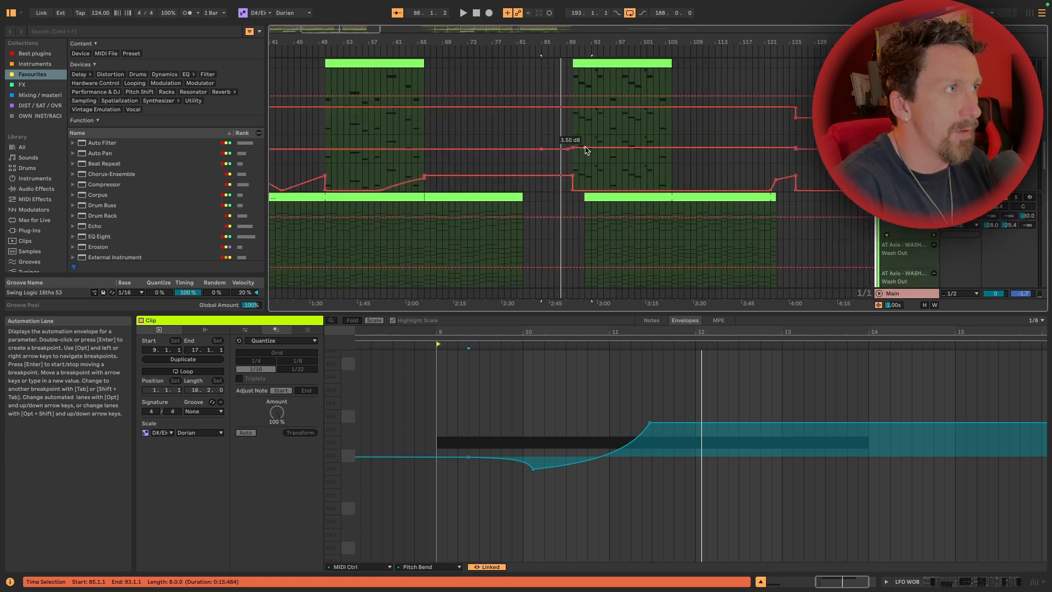
key(space)
scroll(589, 151, down, 8)
scroll(590, 152, down, 10)
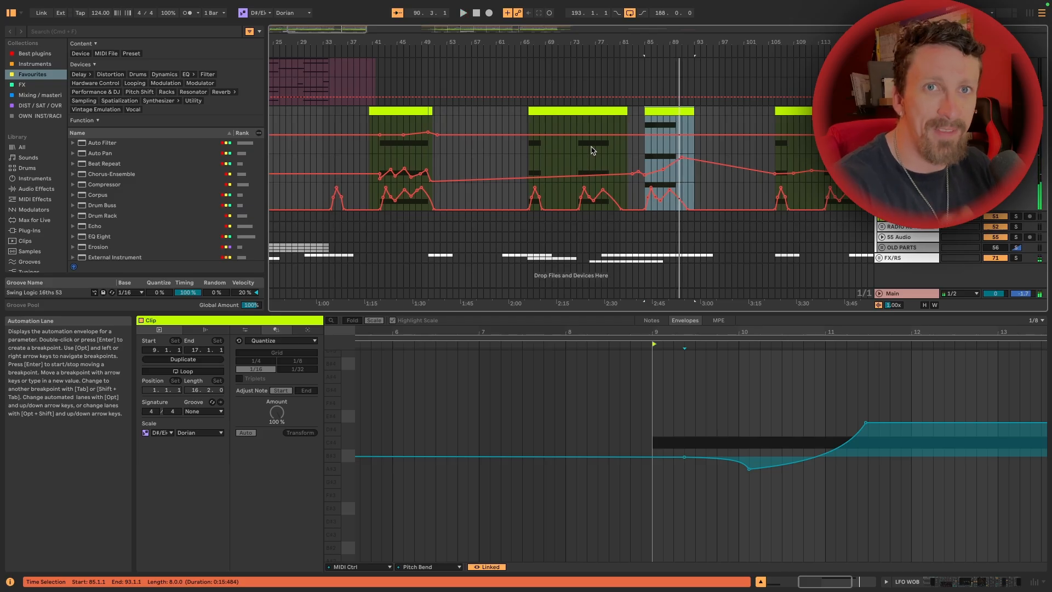
Fold the WEIRD SAMPLE PAD, High beeps, Lfo Pad and LFO WOB tracks
scroll(904, 252, up, 5)
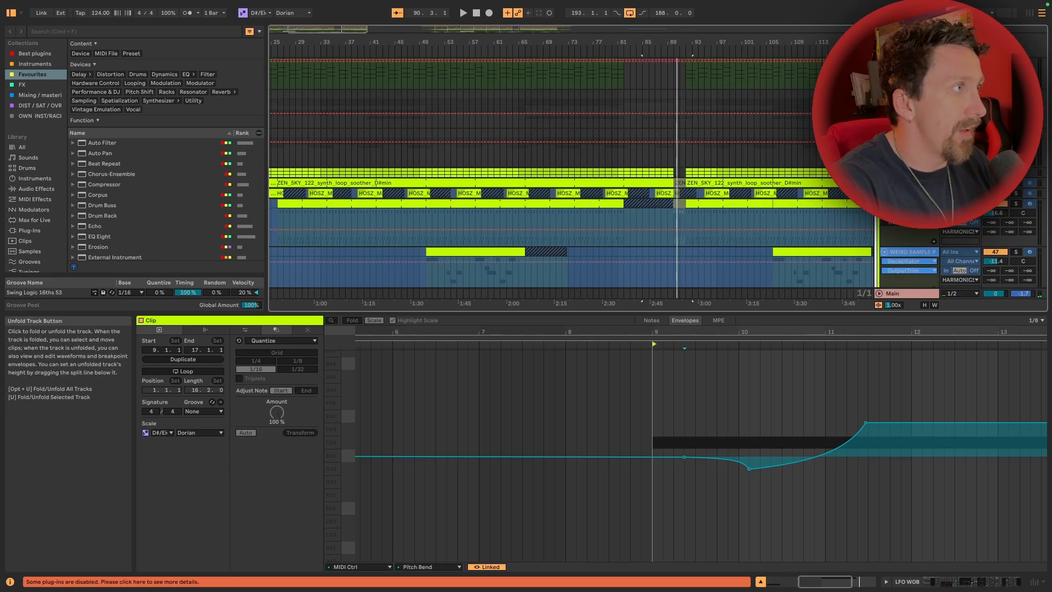
click(884, 215)
click(884, 225)
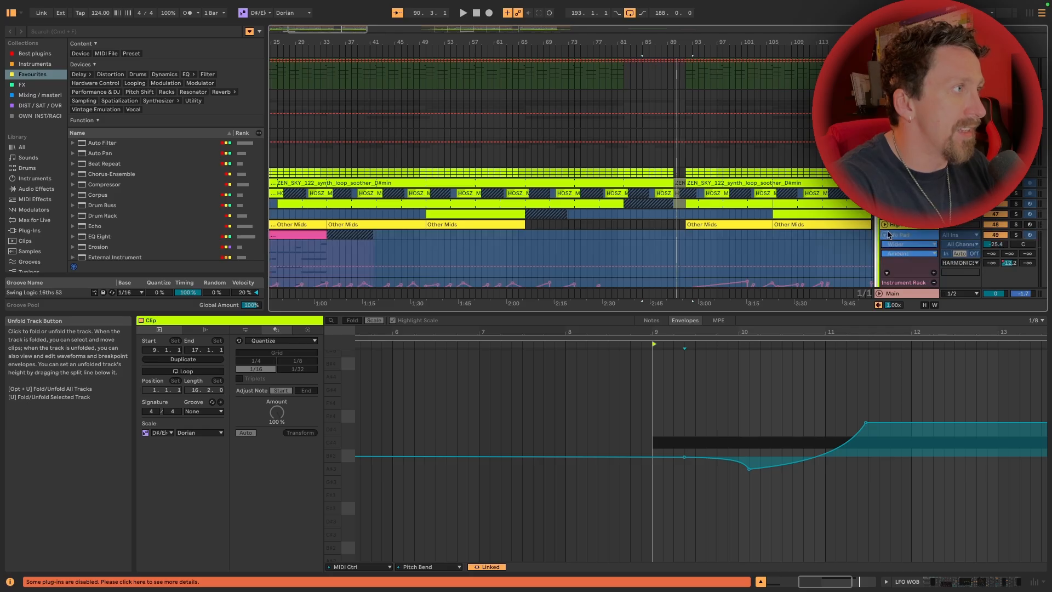
click(884, 235)
click(884, 245)
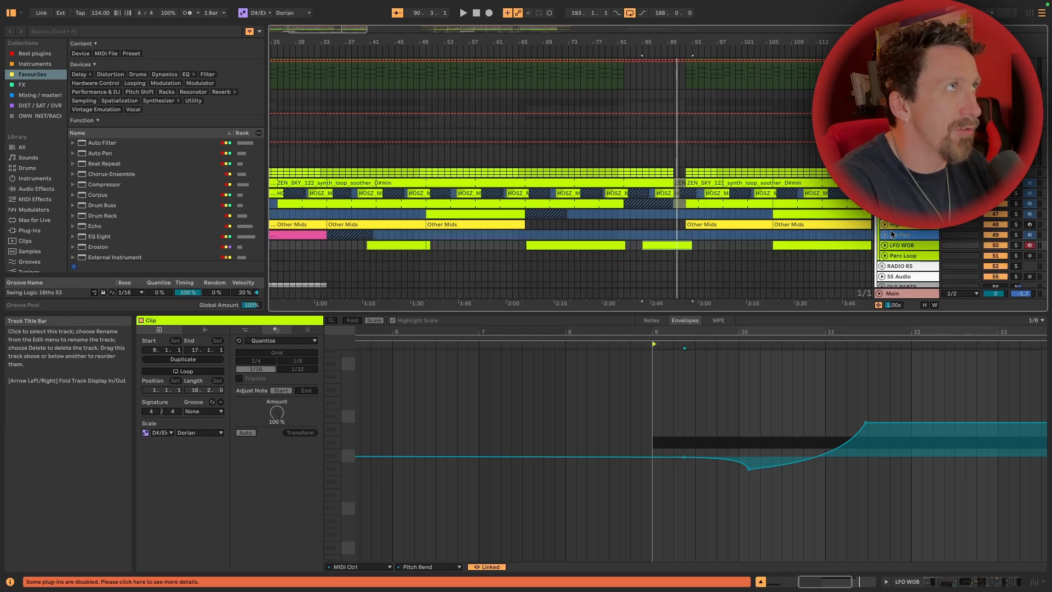
Look over the folded HARMONICS tracks and play the arrangement from bar 50
scroll(890, 231, down, 3)
scroll(891, 231, up, 5)
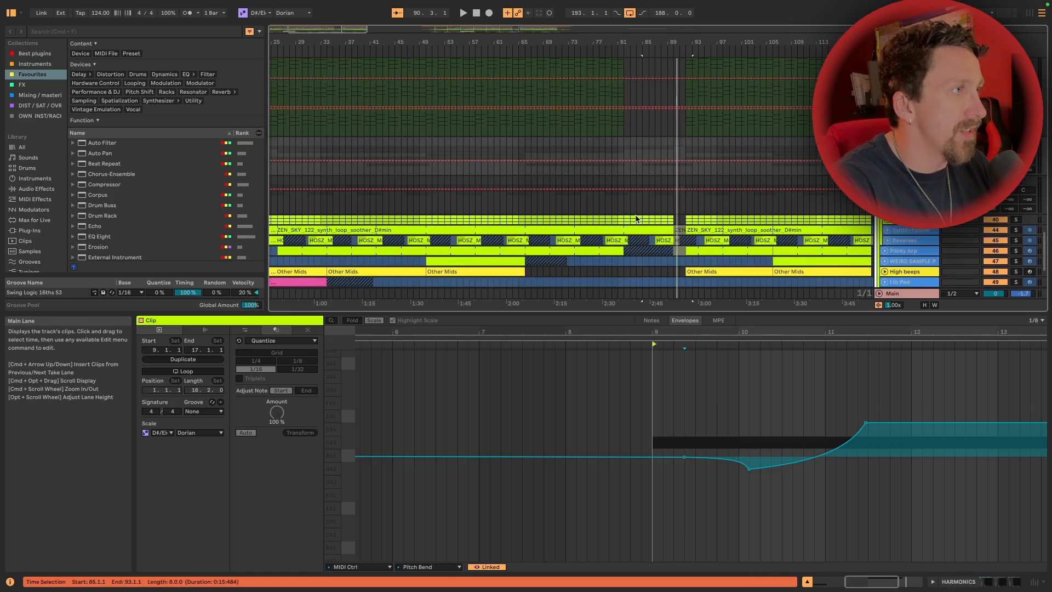
scroll(666, 208, down, 5)
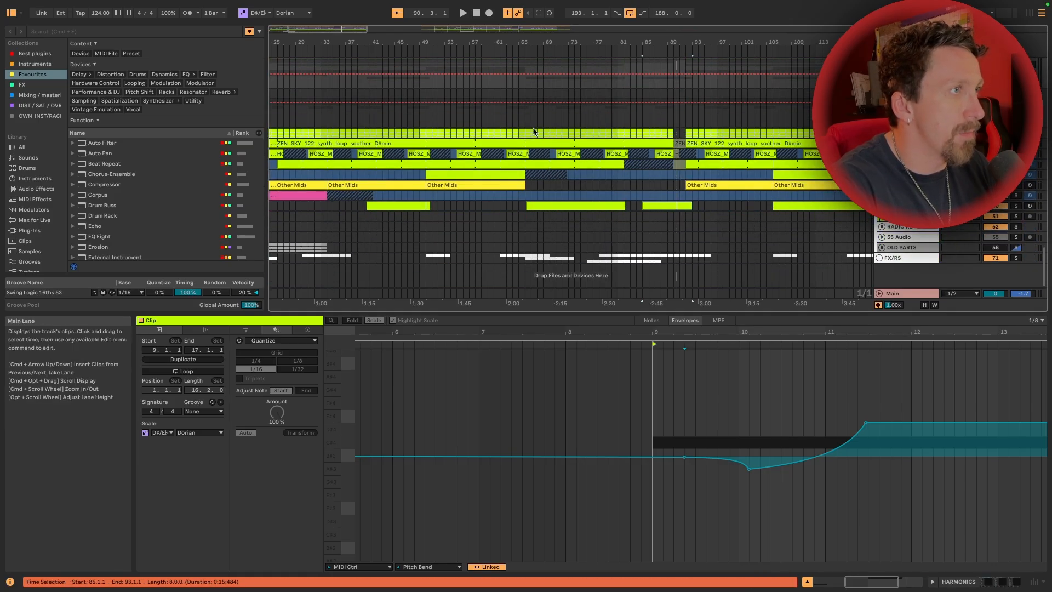
click(428, 118)
key(space)
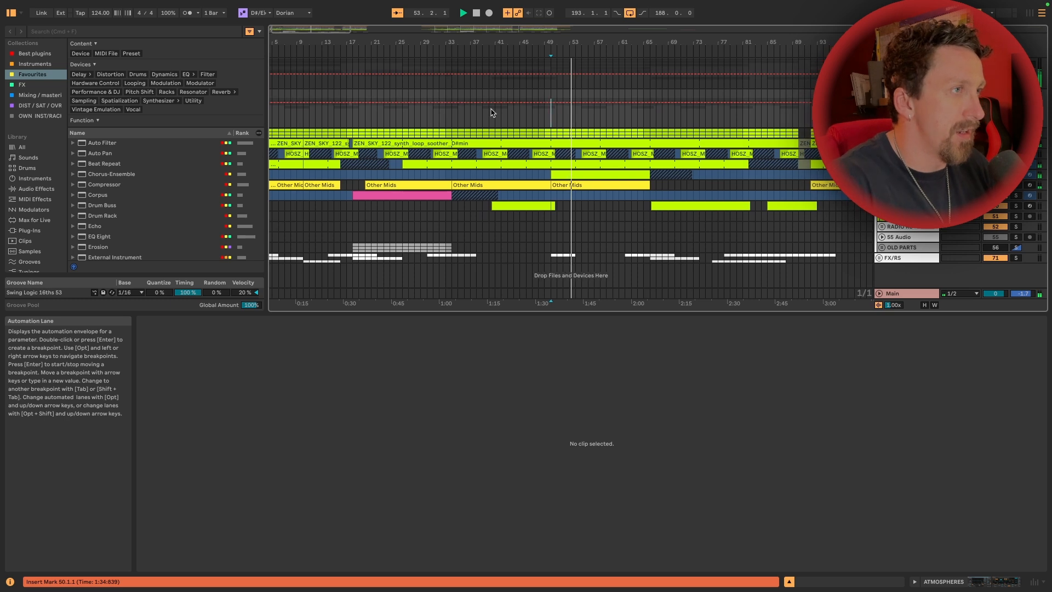
key(space)
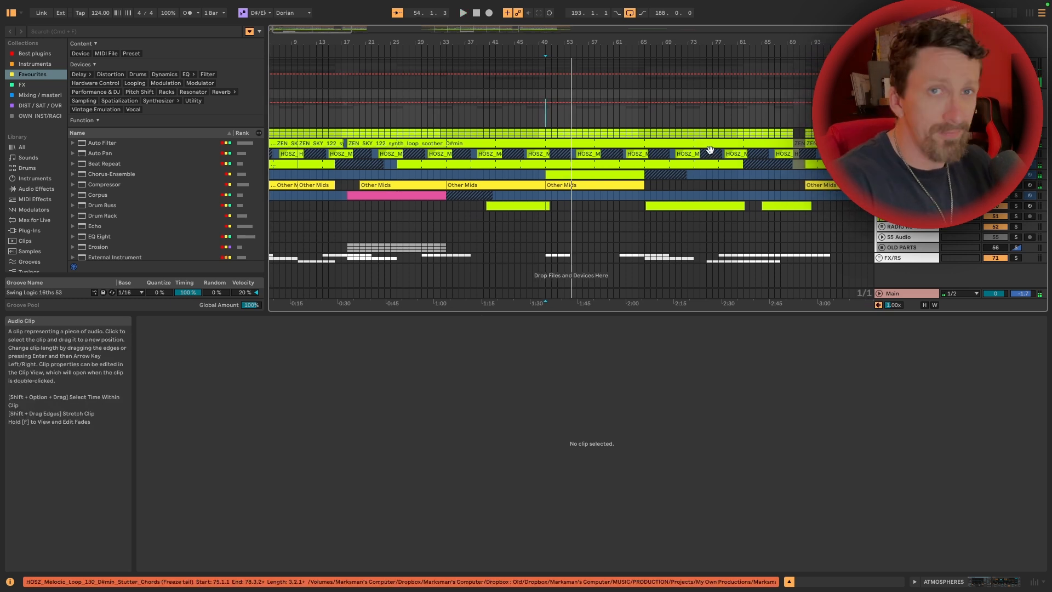